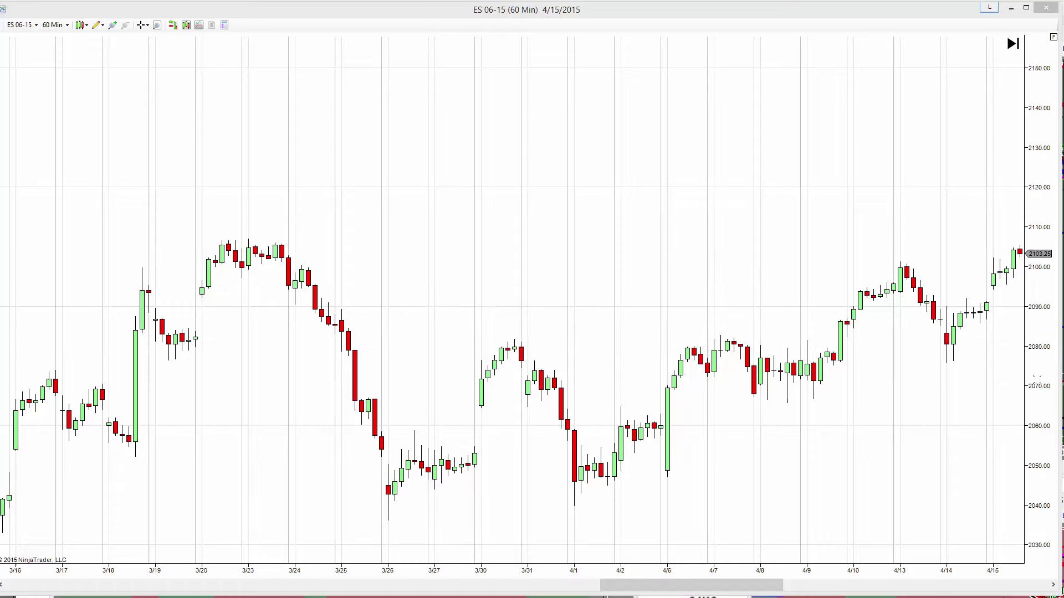
Stretch the 60-minute chart's price scale and draw a Fibonacci retracement from the 3/23 high at 2107.13 to the 3/26 low at about 2036.
drag(1036, 379, 1032, 334)
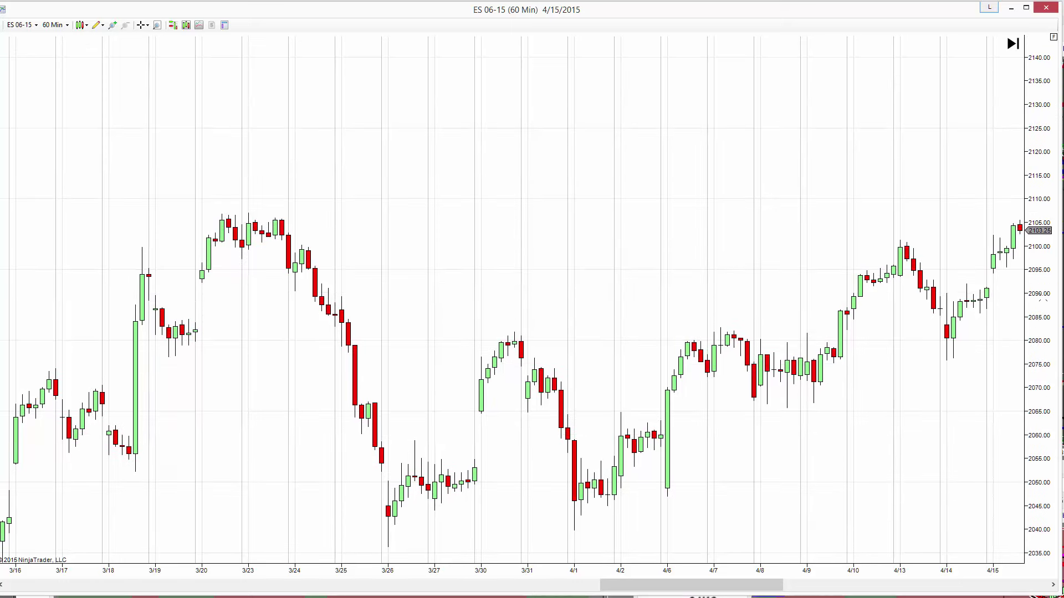
drag(1041, 286, 1046, 308)
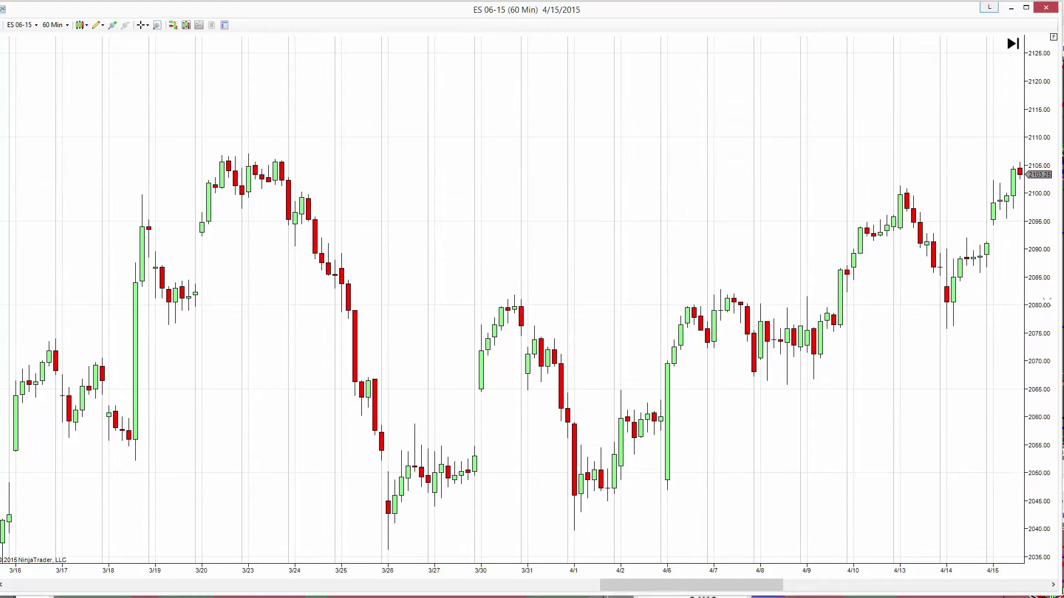
click(98, 25)
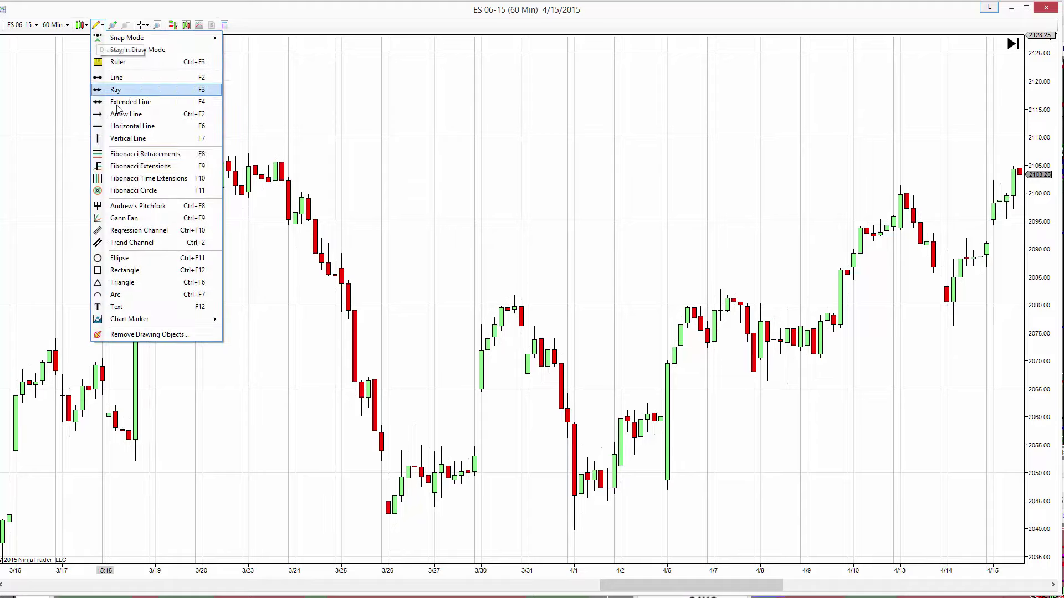
click(134, 155)
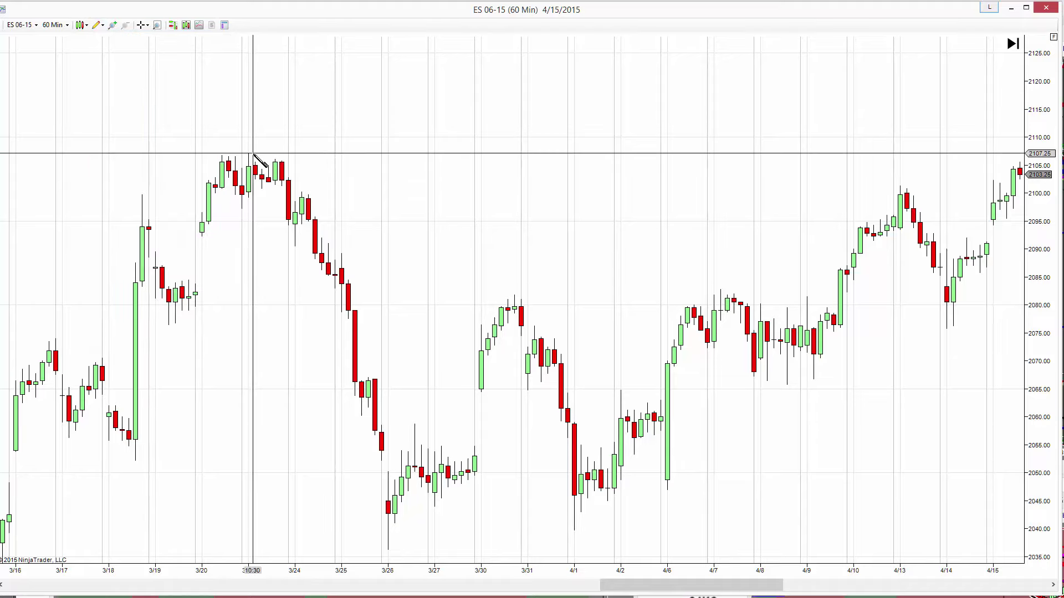
mouse_move(252, 154)
mouse_down()
mouse_move(361, 316)
mouse_move(420, 491)
mouse_move(410, 550)
mouse_up()
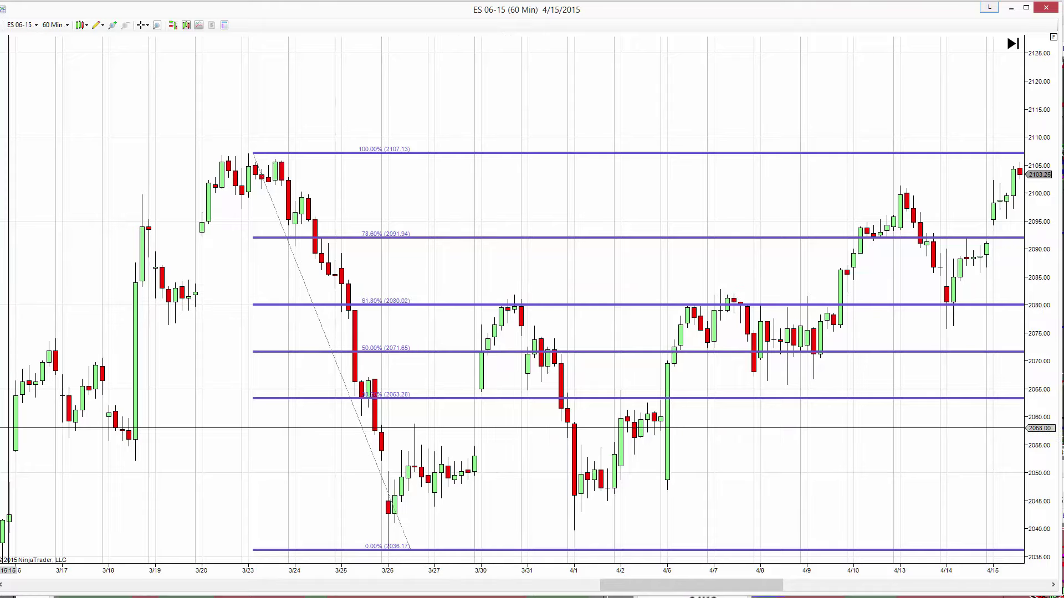
Bring up the 15-minute ES 06-15 chart and draw a Fibonacci retracement from the 3/23 high at 2107.13 to the 3/26 low at 2033.29.
drag(177, 589, 788, 11)
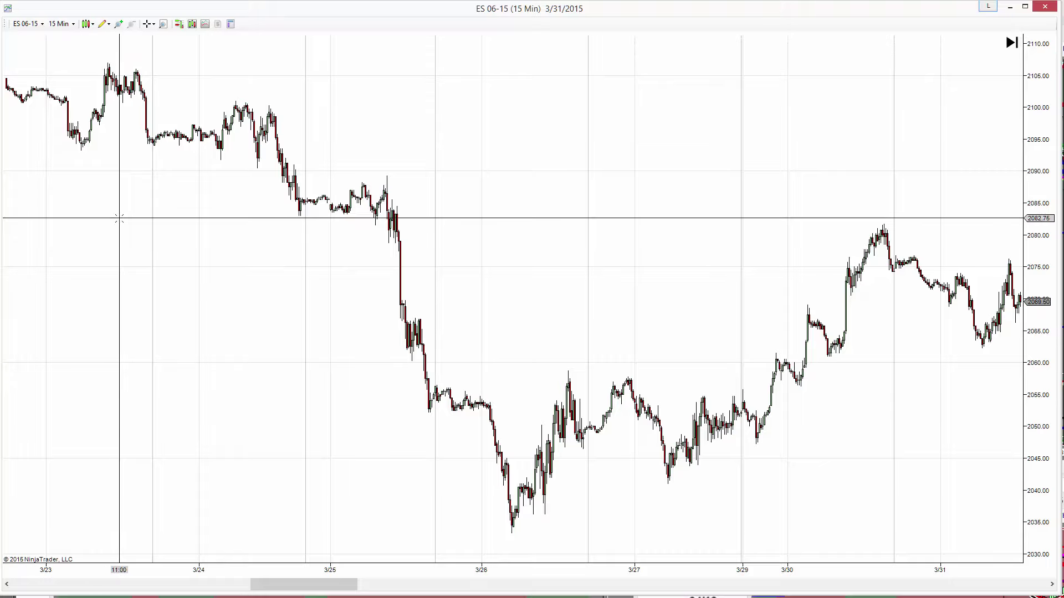
scroll(119, 219, up, 2)
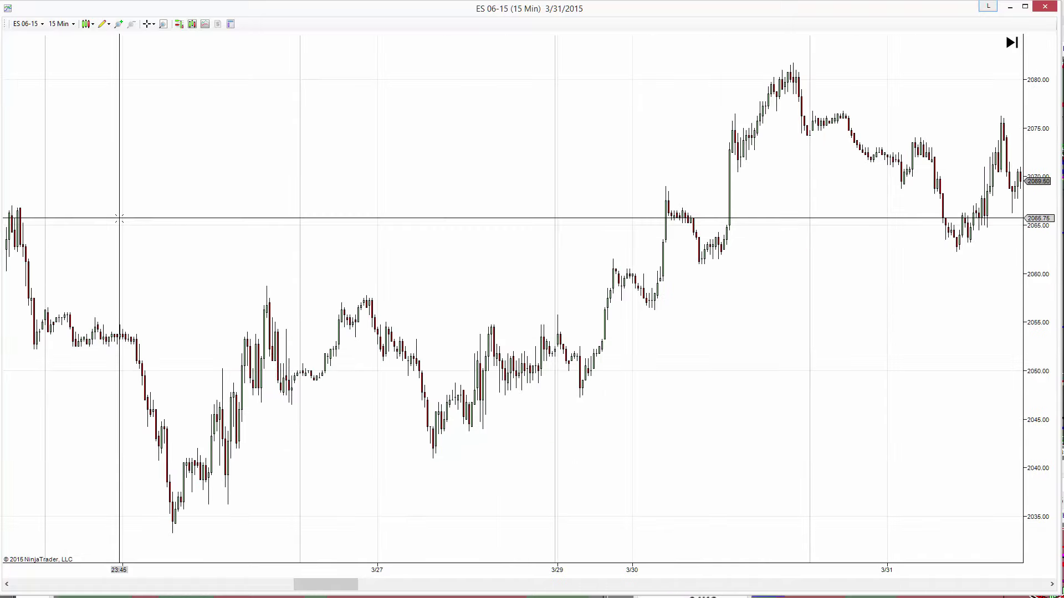
drag(119, 218, 729, 238)
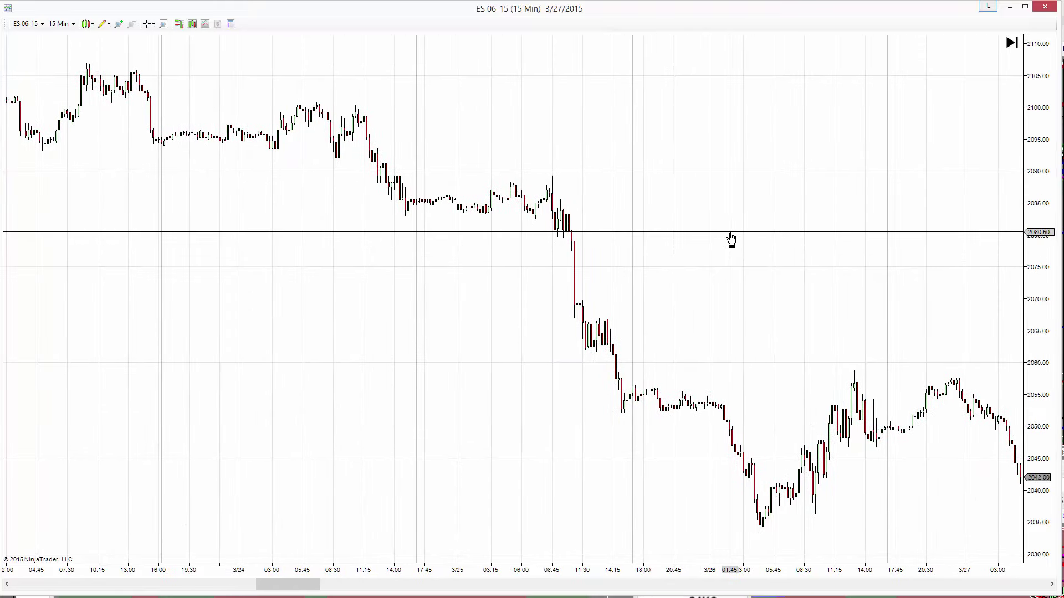
drag(223, 317, 408, 313)
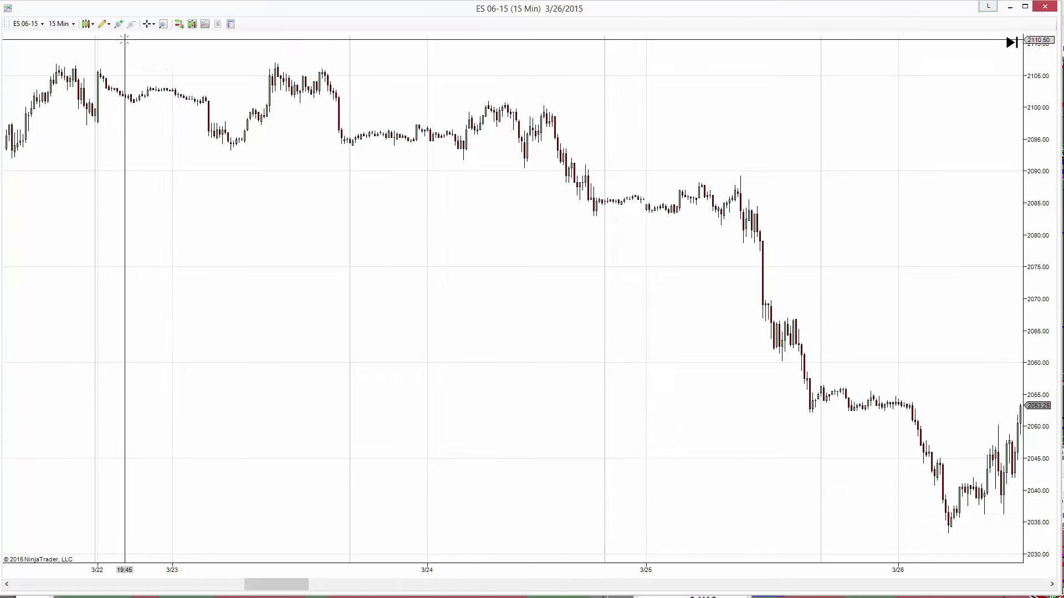
click(108, 24)
click(150, 152)
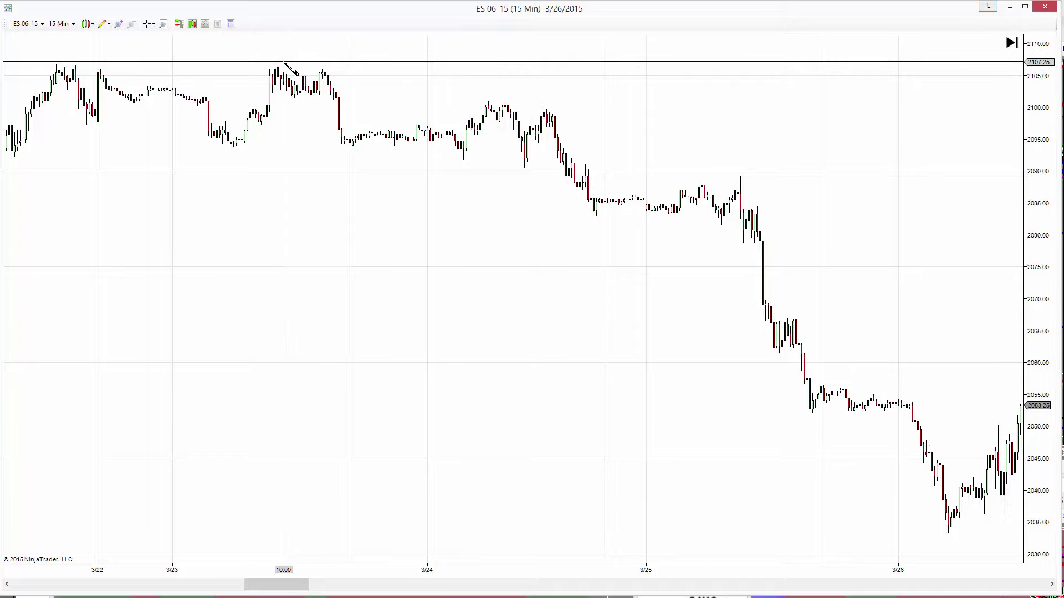
mouse_move(284, 62)
mouse_down()
mouse_move(949, 444)
mouse_move(949, 515)
mouse_move(938, 530)
mouse_move(949, 533)
mouse_up()
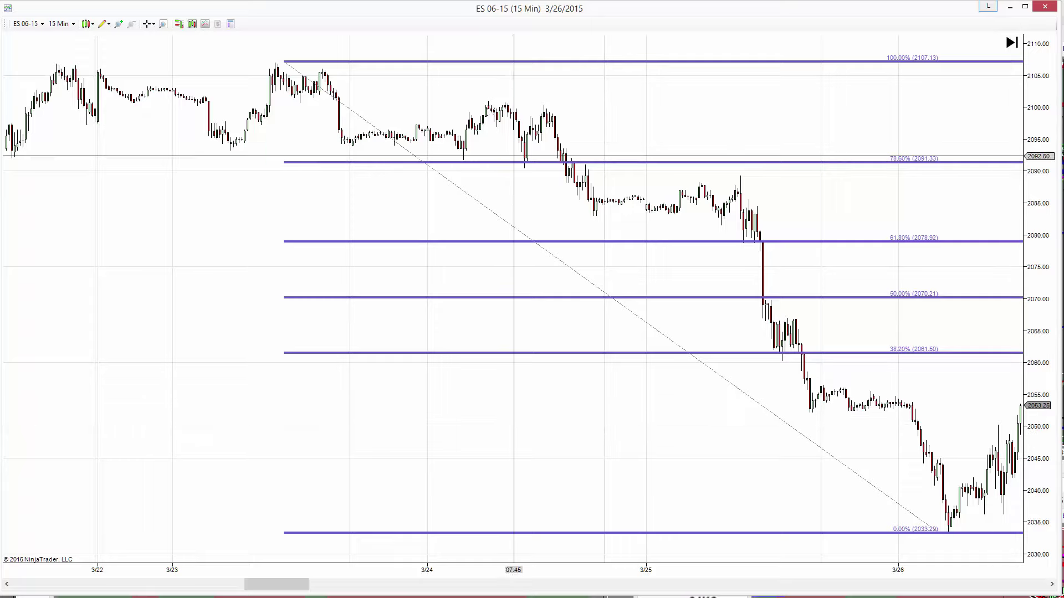
Draw a Fibonacci extension on the 3/26 rebound from the pullback low at about 2036.5 to the swing high at about 2050.
click(108, 24)
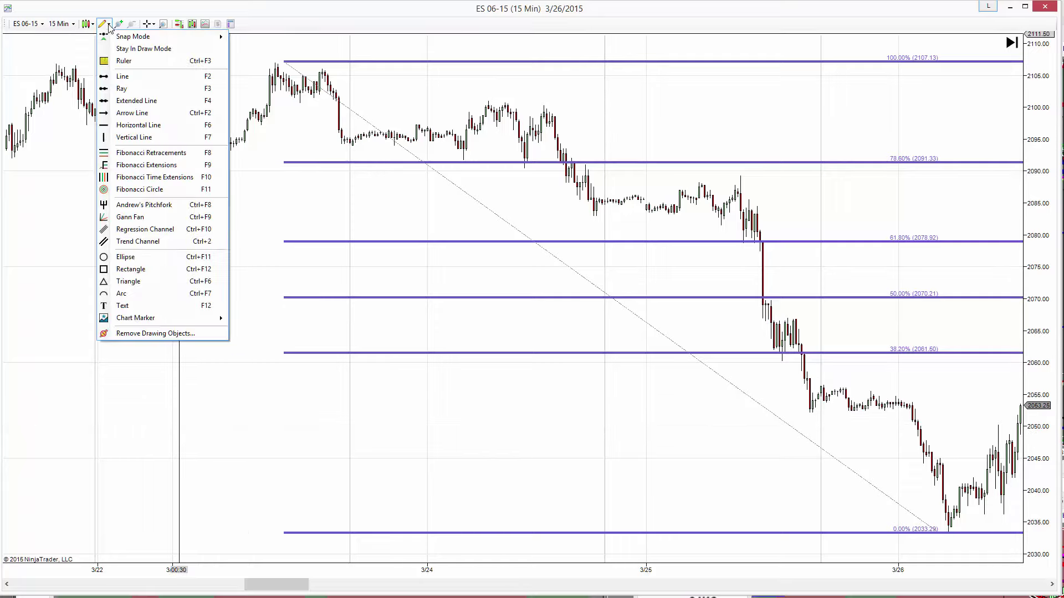
click(147, 165)
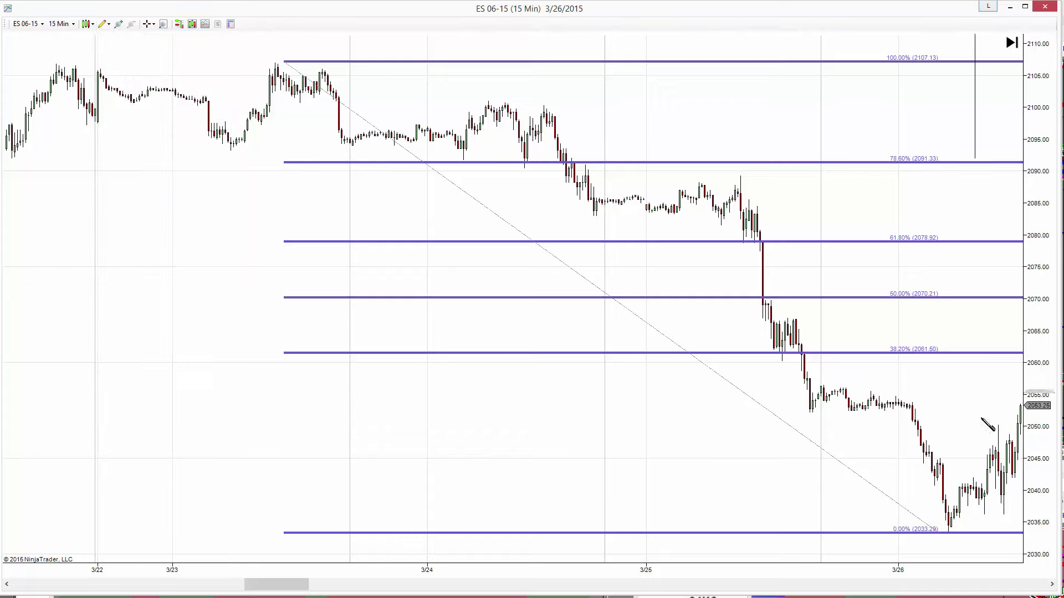
click(1004, 510)
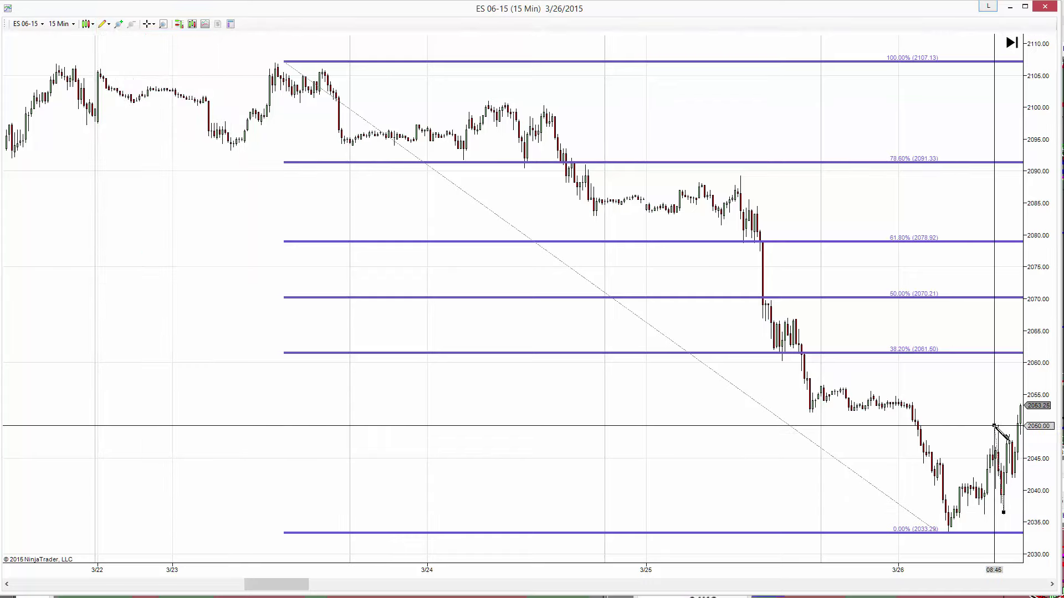
click(995, 425)
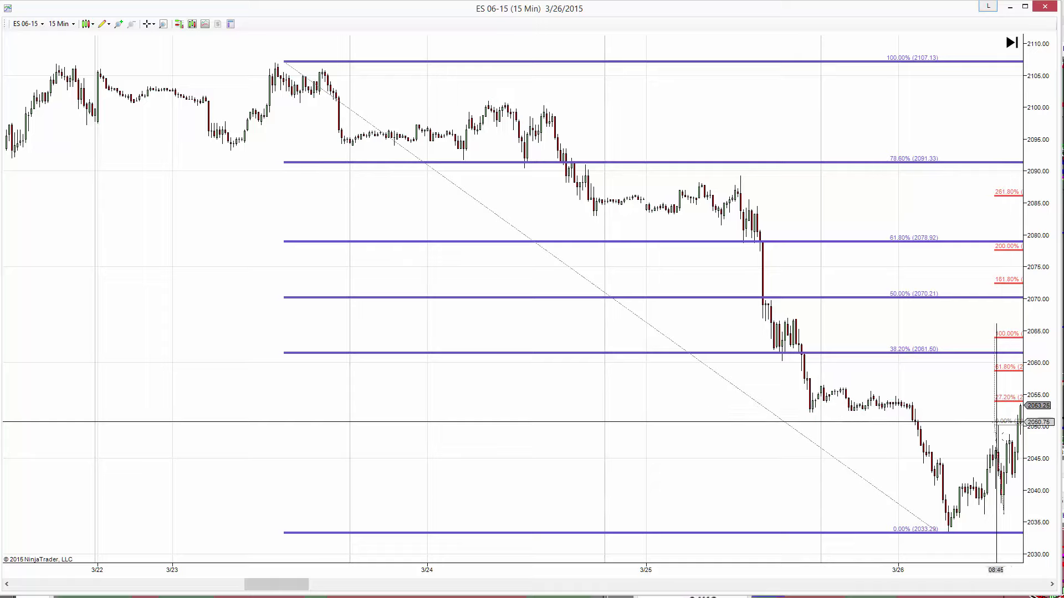
Advance the 15-minute chart bar by bar through 3/26 and examine how price behaves at the Fibonacci extension levels.
click(1052, 584)
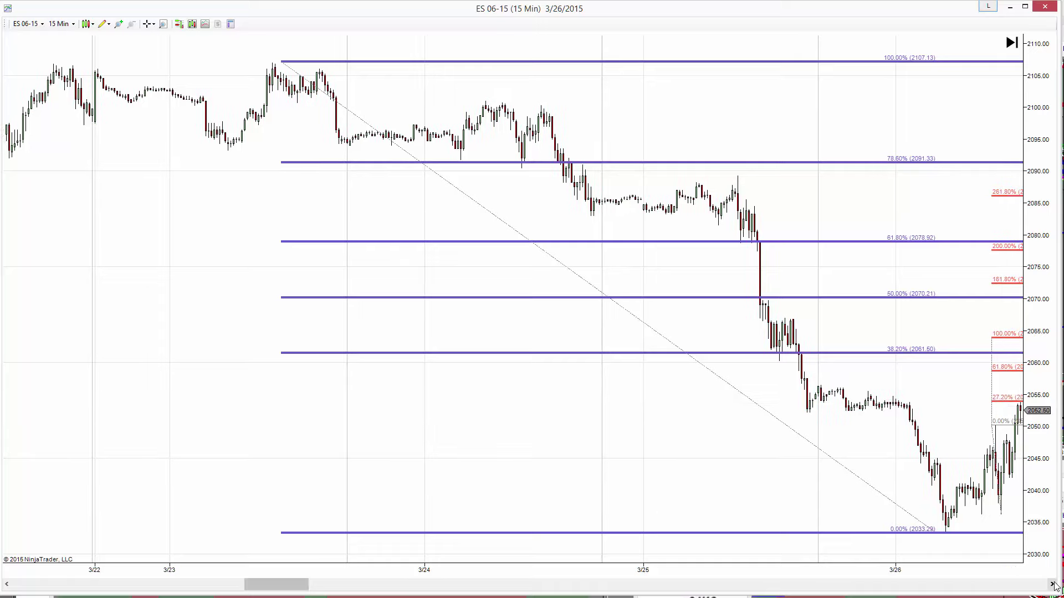
click(1051, 584)
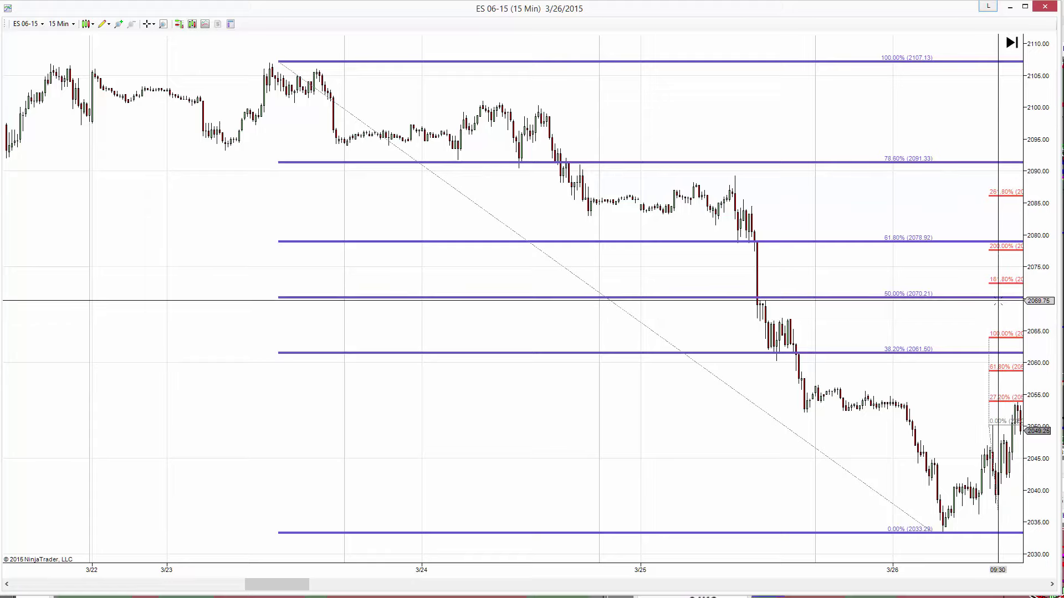
click(1051, 585)
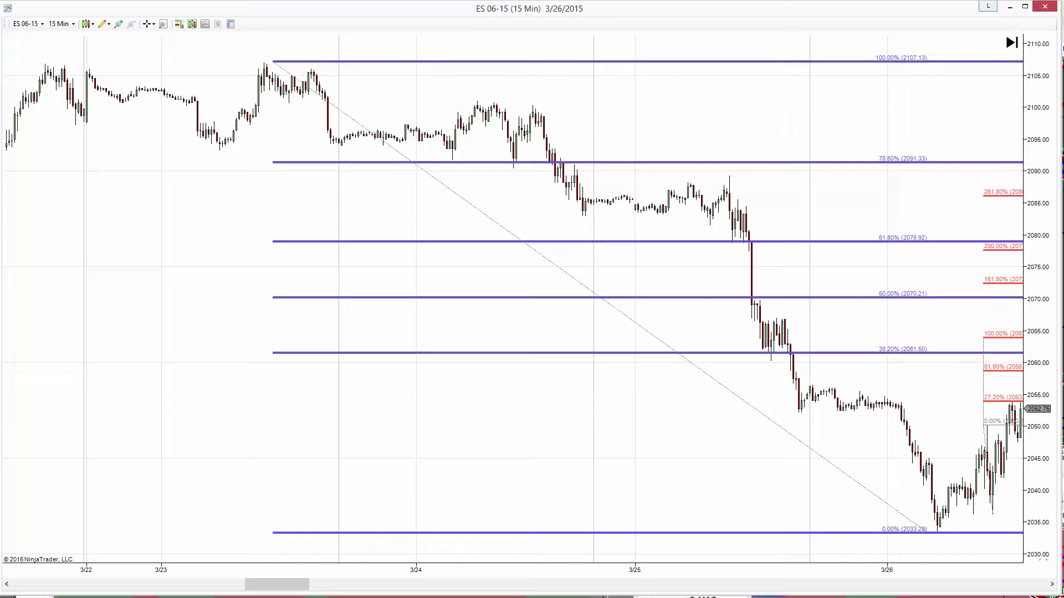
click(1052, 585)
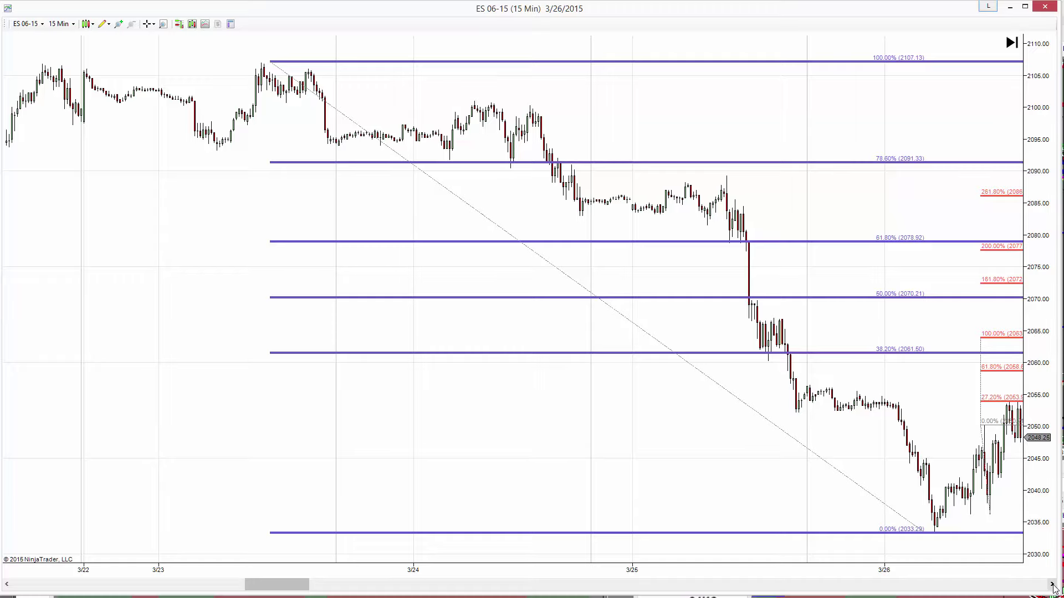
click(1051, 585)
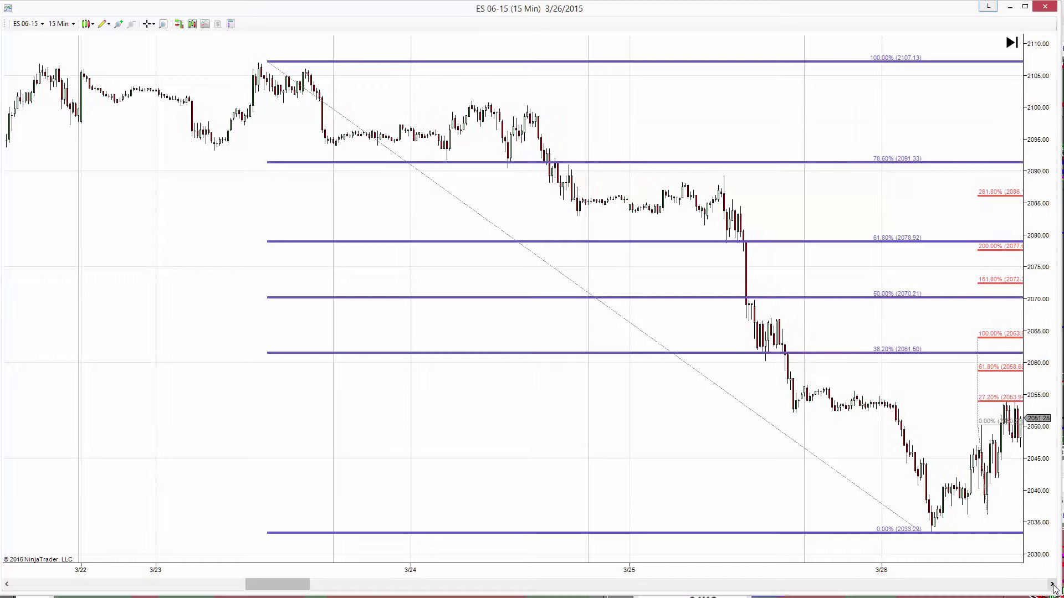
click(1051, 585)
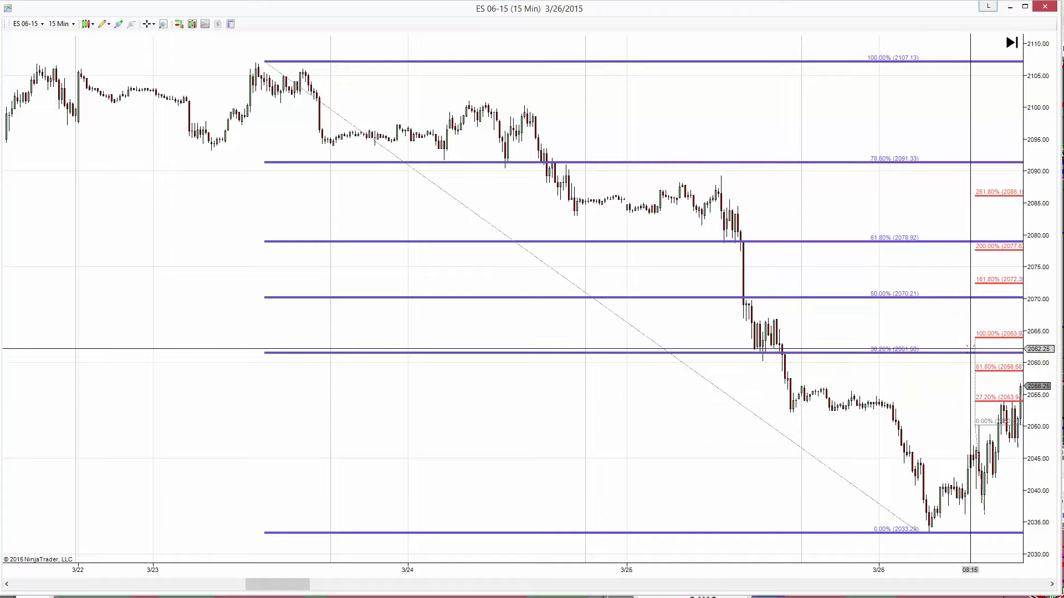
click(1052, 584)
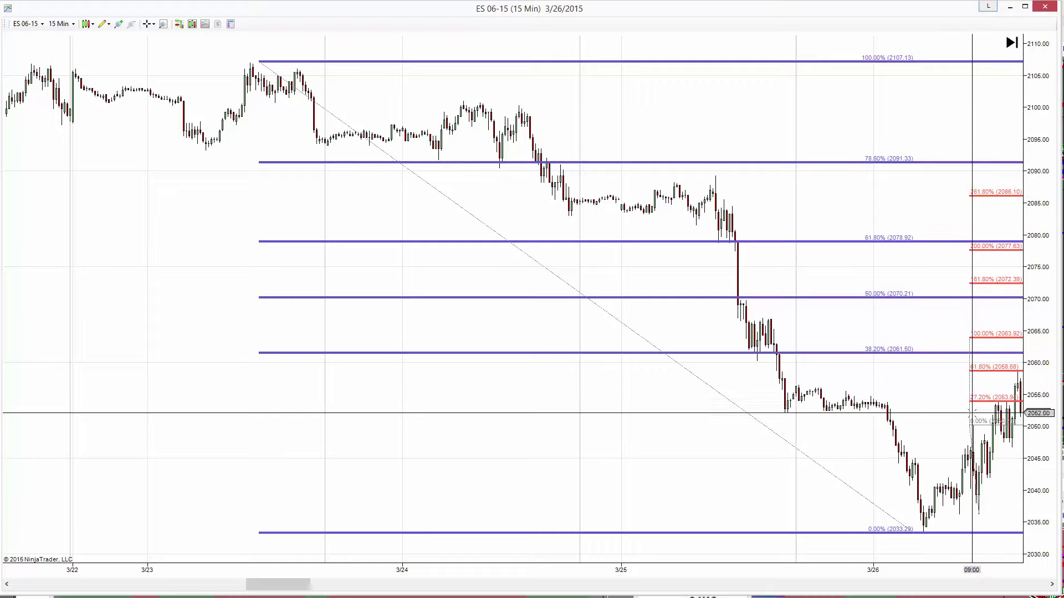
click(1051, 585)
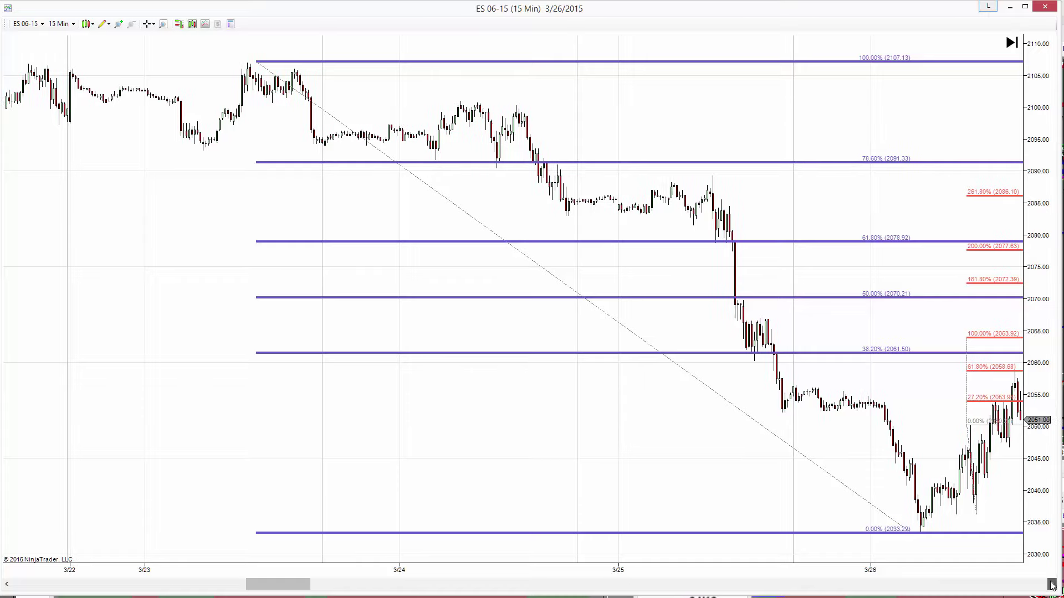
click(1052, 585)
click(1051, 584)
click(1051, 585)
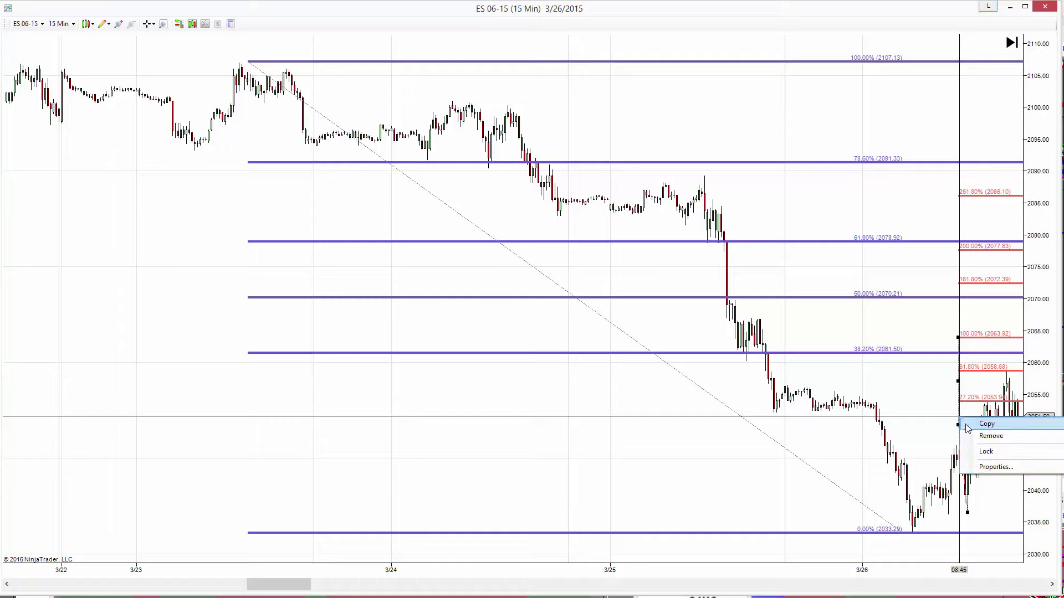
Remove the Fibonacci extension and draw a Fibonacci retracement of the 3/26 rebound from the low at 2033.38 to the high at 2058.71.
click(979, 440)
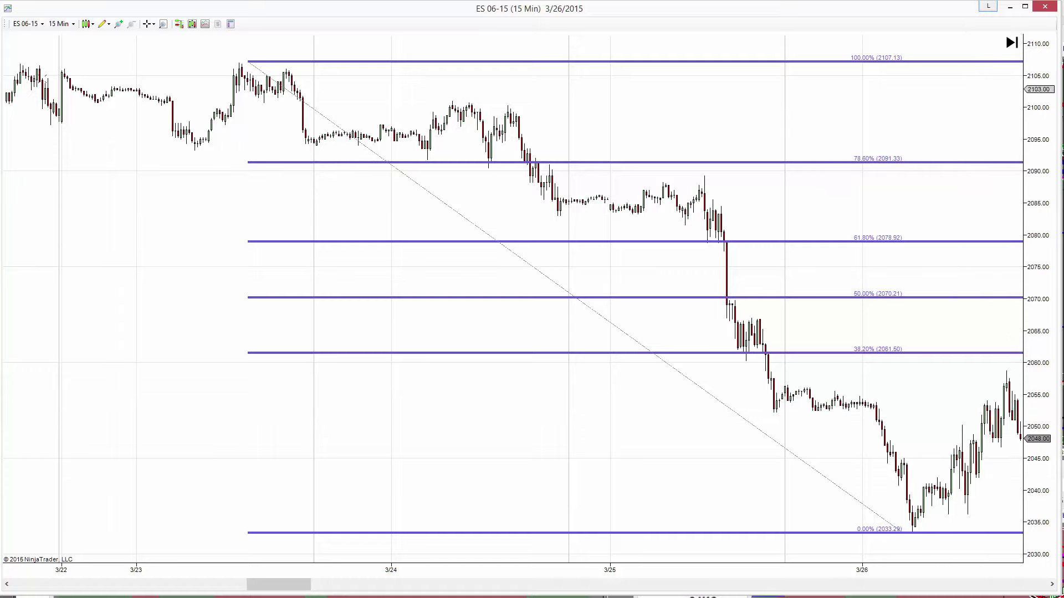
click(101, 24)
click(140, 152)
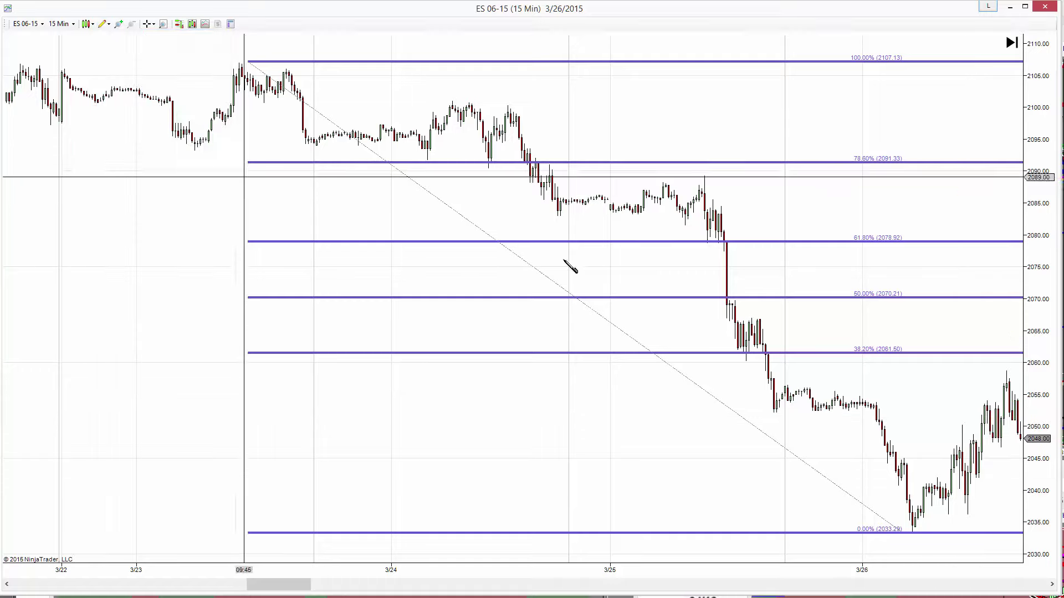
click(918, 533)
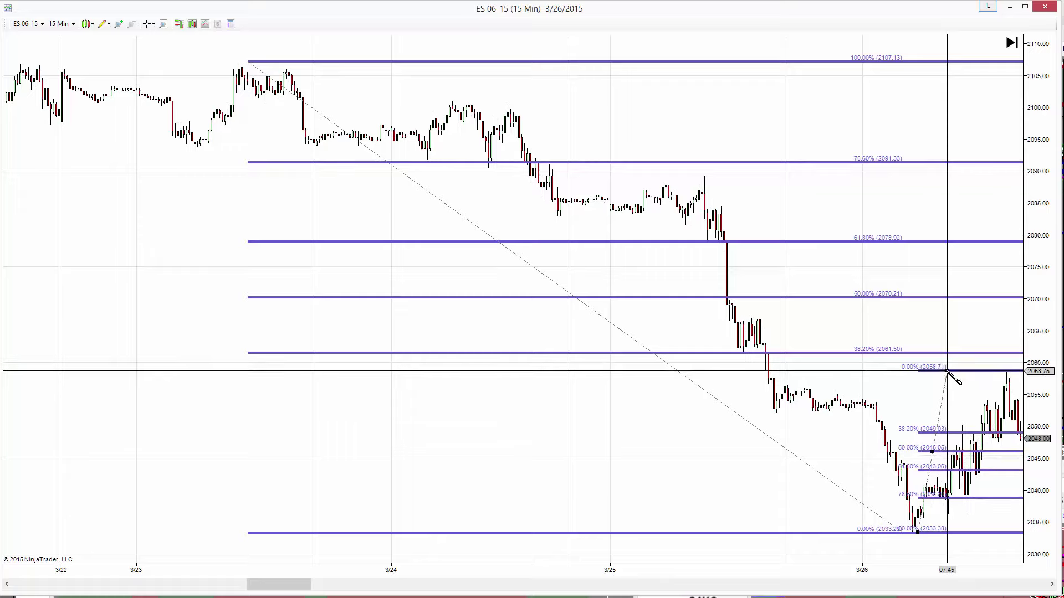
click(945, 374)
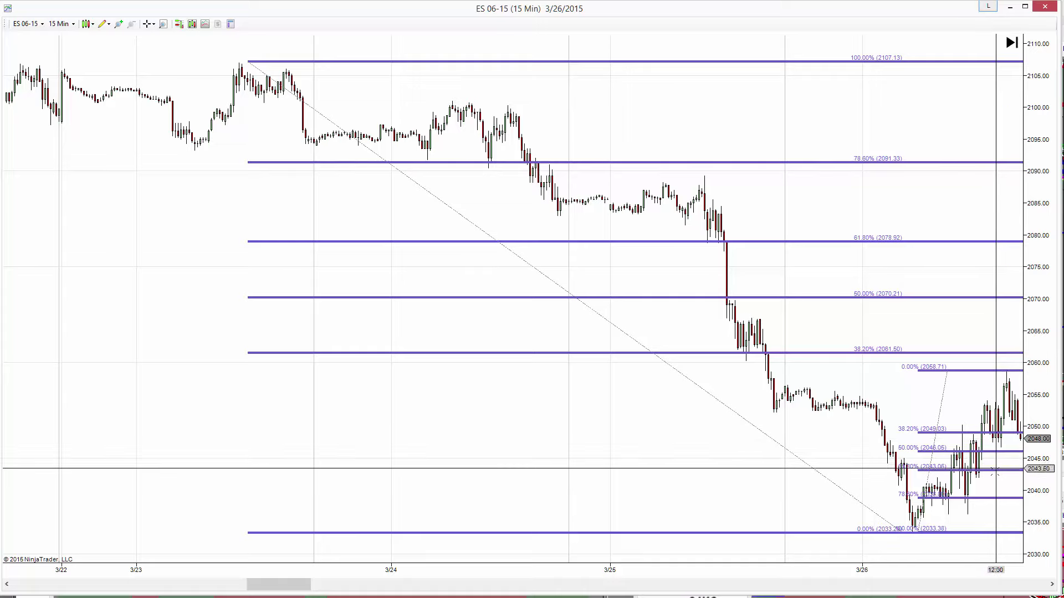
Advance the 15-minute chart through the rest of 3/26 and examine how price reacts to the rebound's retracement levels.
click(1052, 585)
click(1052, 585)
click(1052, 585)
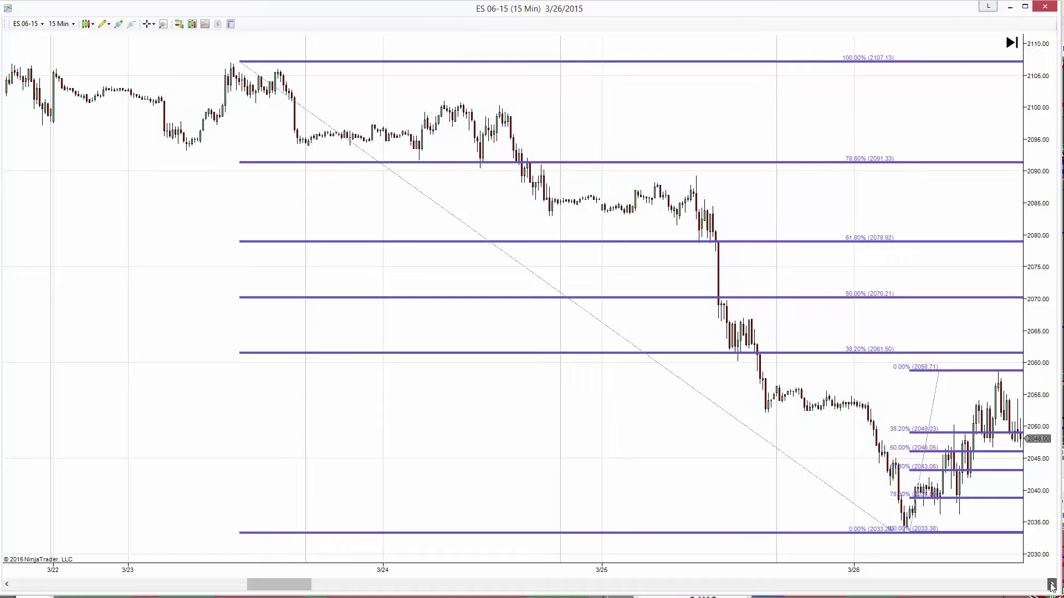
click(1052, 585)
click(1052, 585)
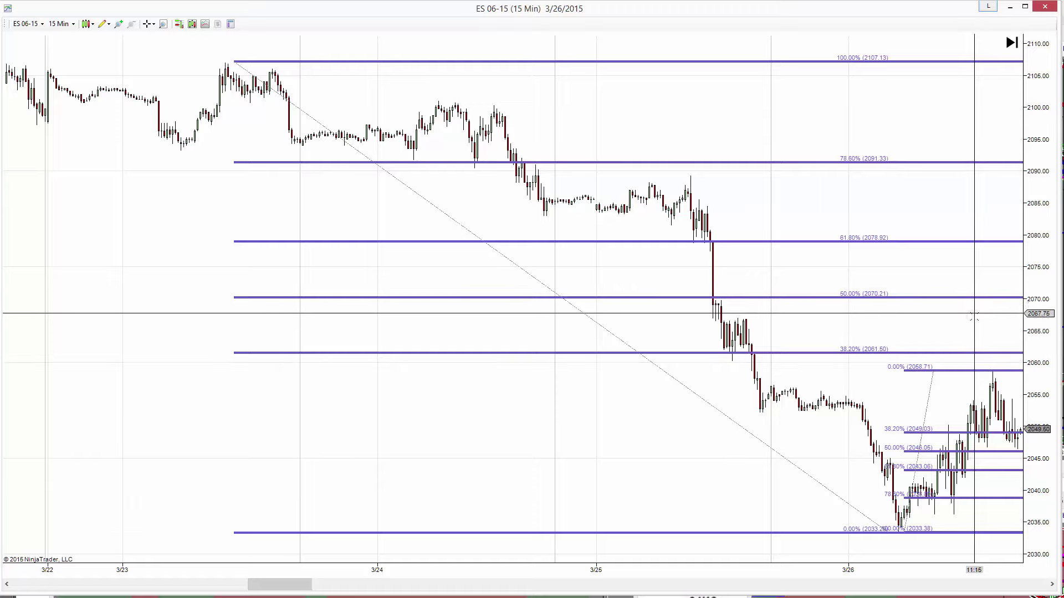
click(1052, 585)
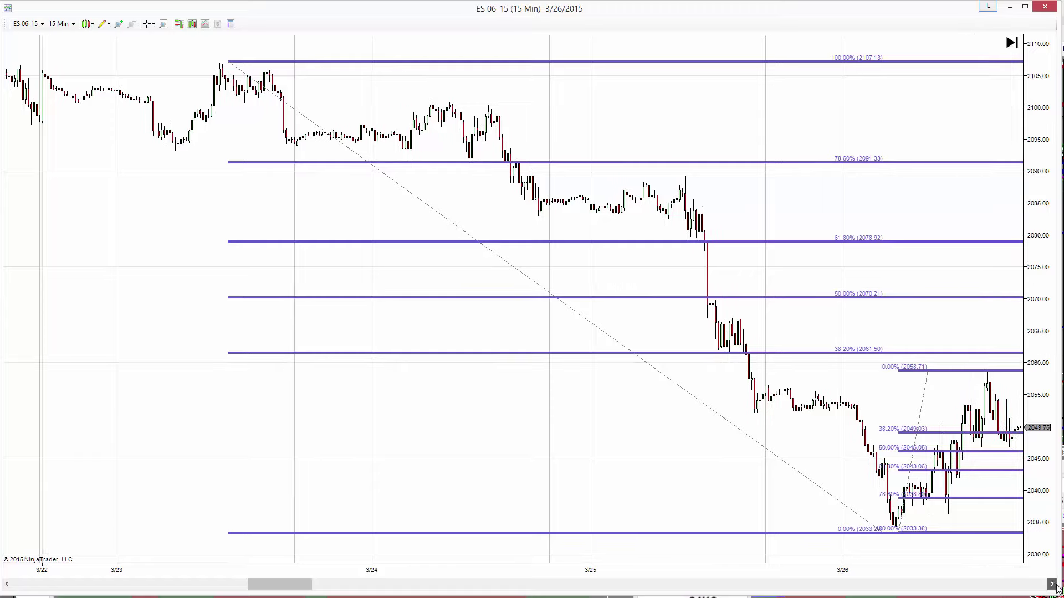
click(1052, 585)
click(1052, 584)
click(1053, 584)
click(1052, 584)
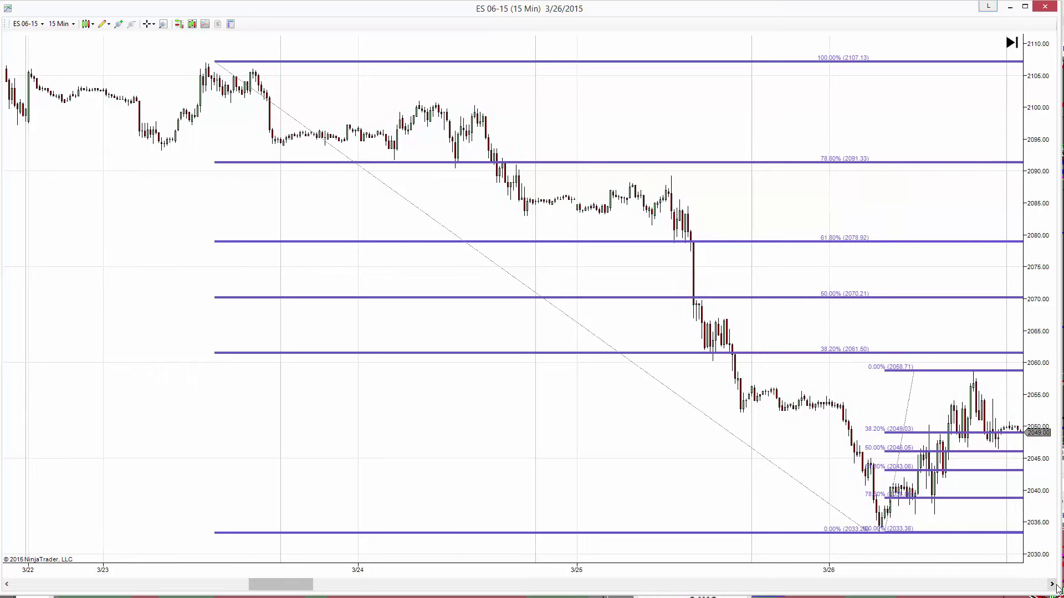
click(1052, 585)
click(1053, 584)
click(1053, 584)
click(1055, 586)
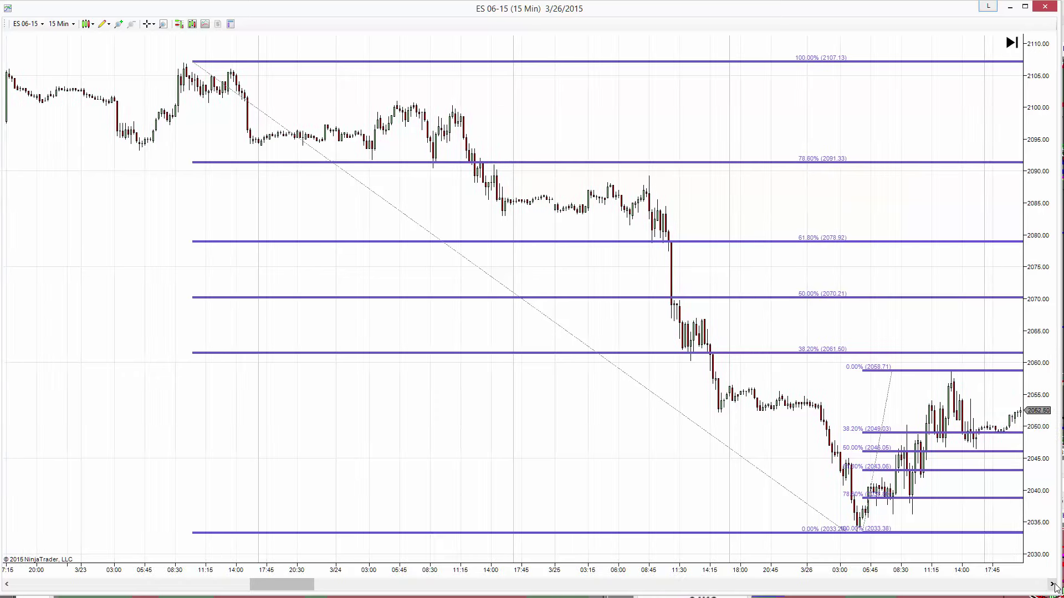
click(1055, 586)
click(1055, 586)
click(1055, 586)
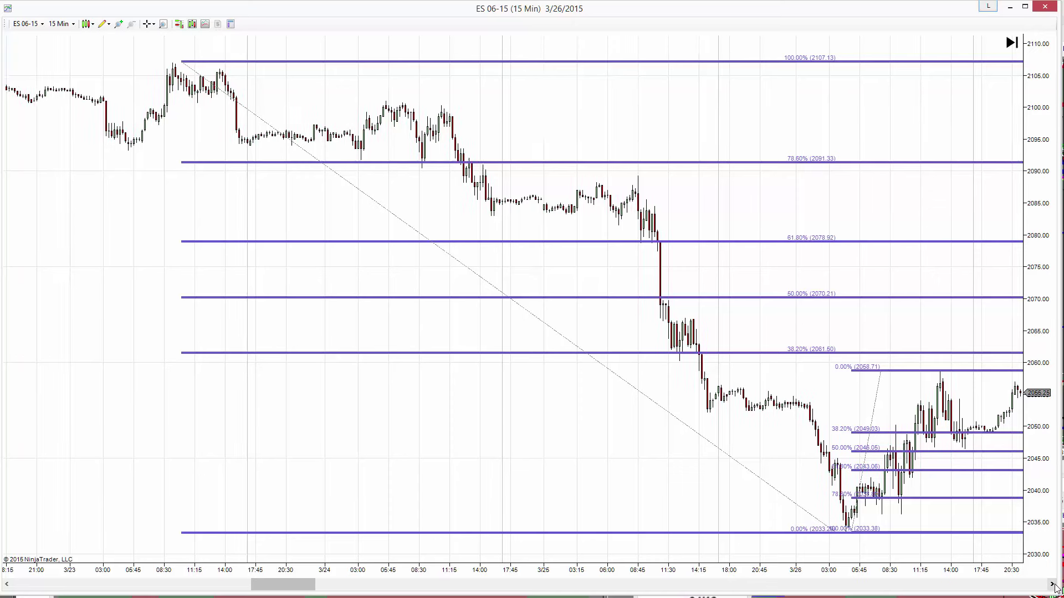
click(1055, 586)
click(1052, 584)
click(1052, 584)
click(1052, 585)
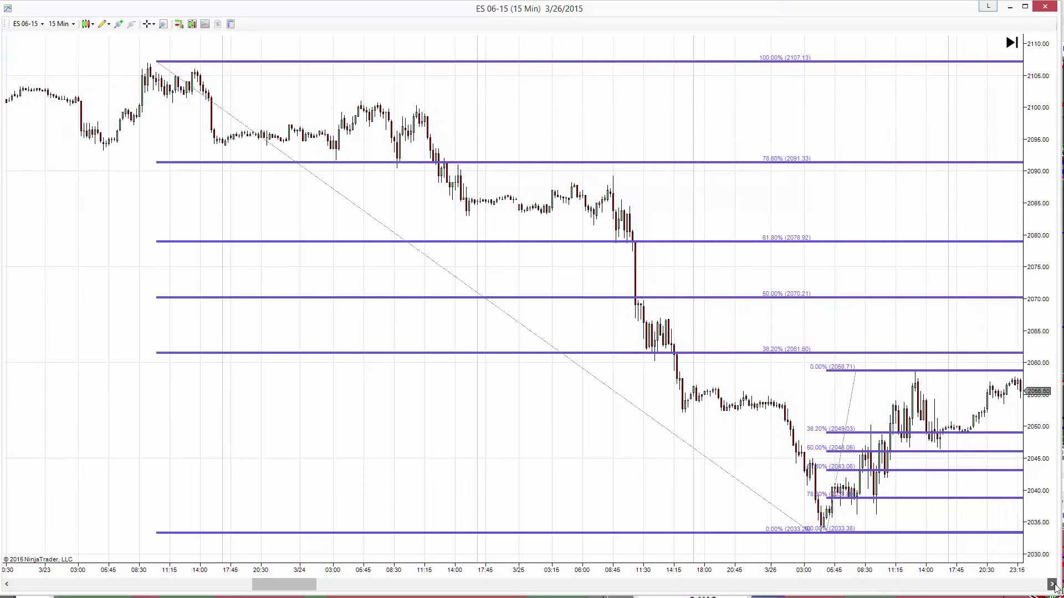
Advance the 15-minute chart from late 3/26 into early 3/27 and examine the pullback against the rebound's retracement levels.
click(1052, 585)
click(1052, 584)
click(1052, 584)
click(1052, 584)
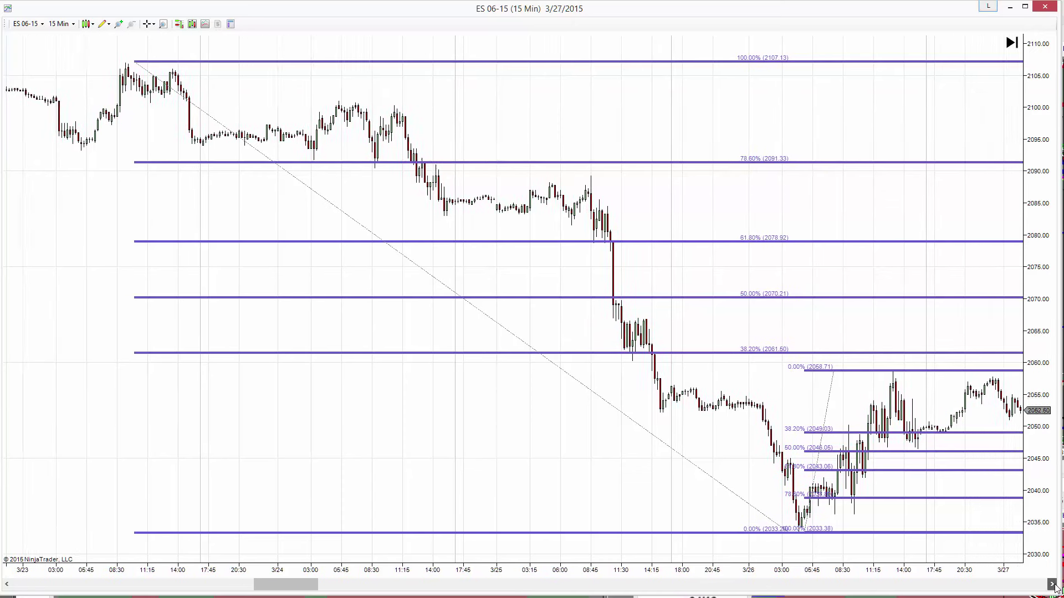
click(1052, 584)
click(1052, 584)
click(1053, 585)
click(1053, 585)
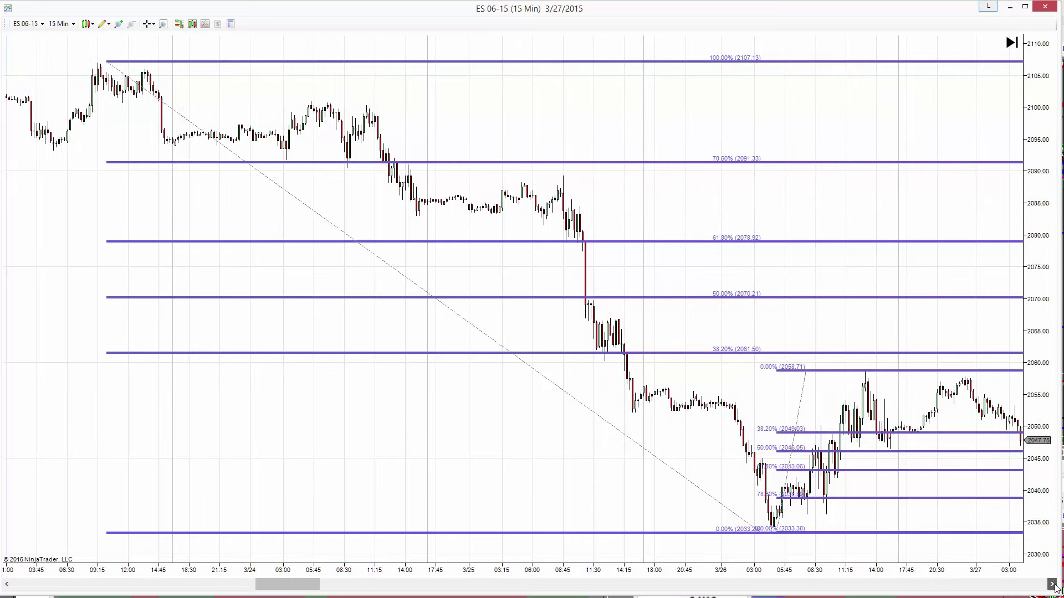
click(1052, 584)
click(1053, 585)
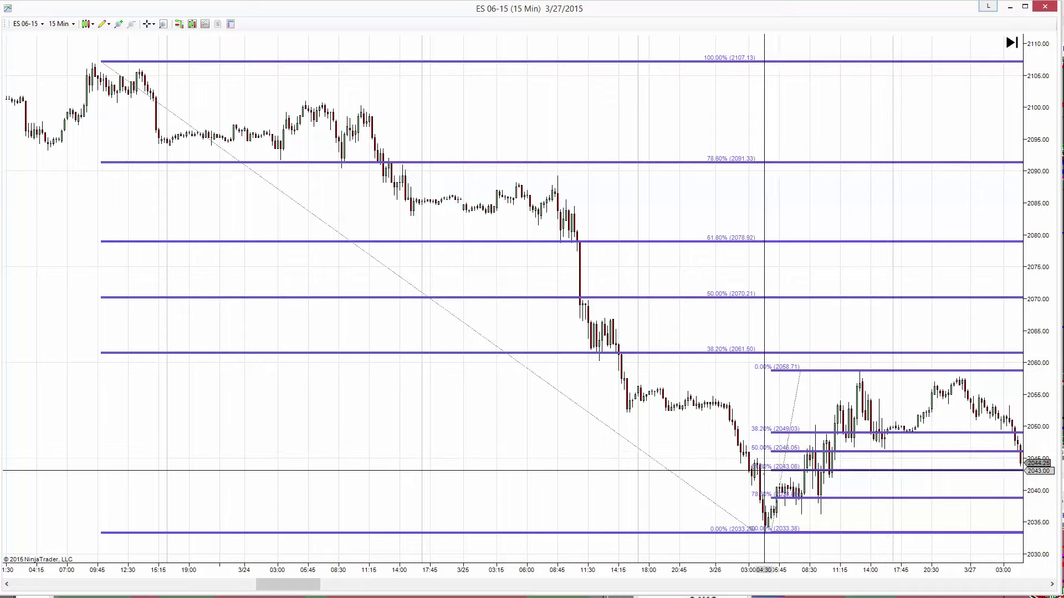
click(1051, 585)
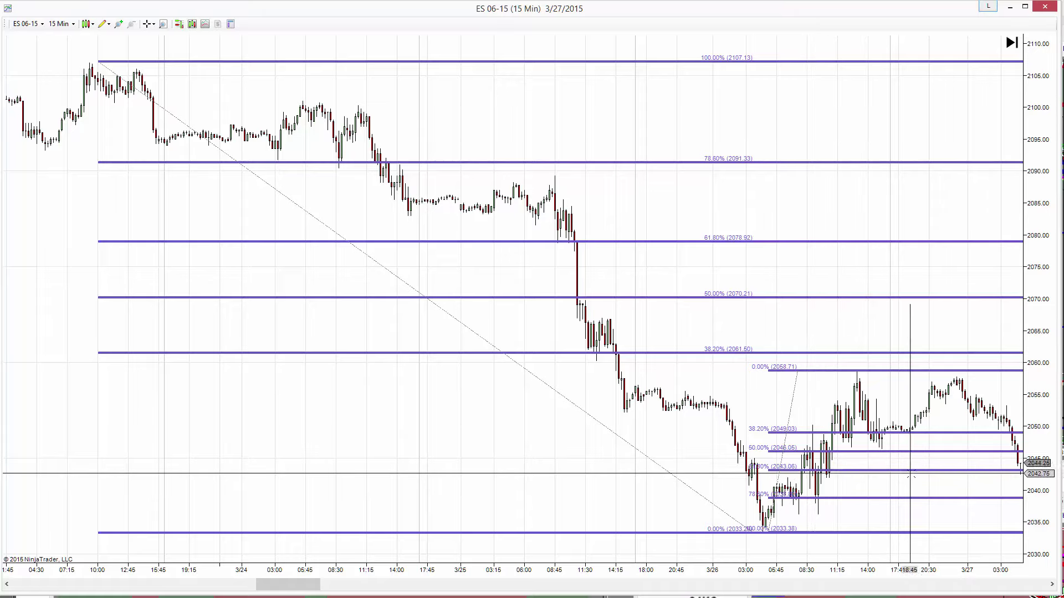
Advance the 15-minute chart through the morning of 3/27 and examine how price reacts around the 50% and 61.8% retracement levels.
click(1051, 585)
click(1052, 585)
click(1051, 585)
click(1051, 585)
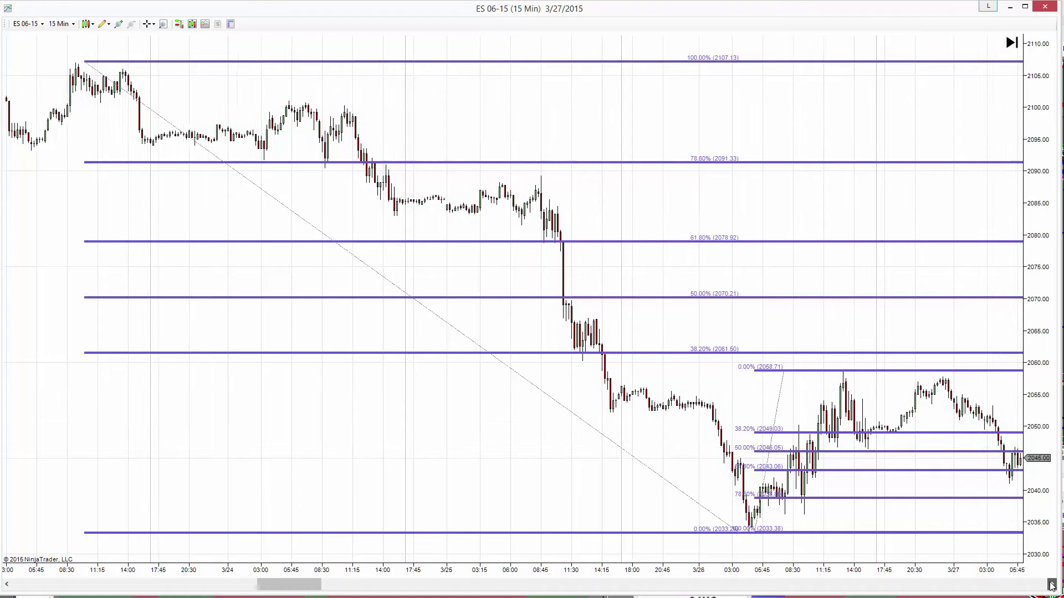
click(1051, 585)
click(1051, 585)
click(1051, 585)
click(1051, 585)
click(1051, 586)
click(1051, 586)
click(1051, 585)
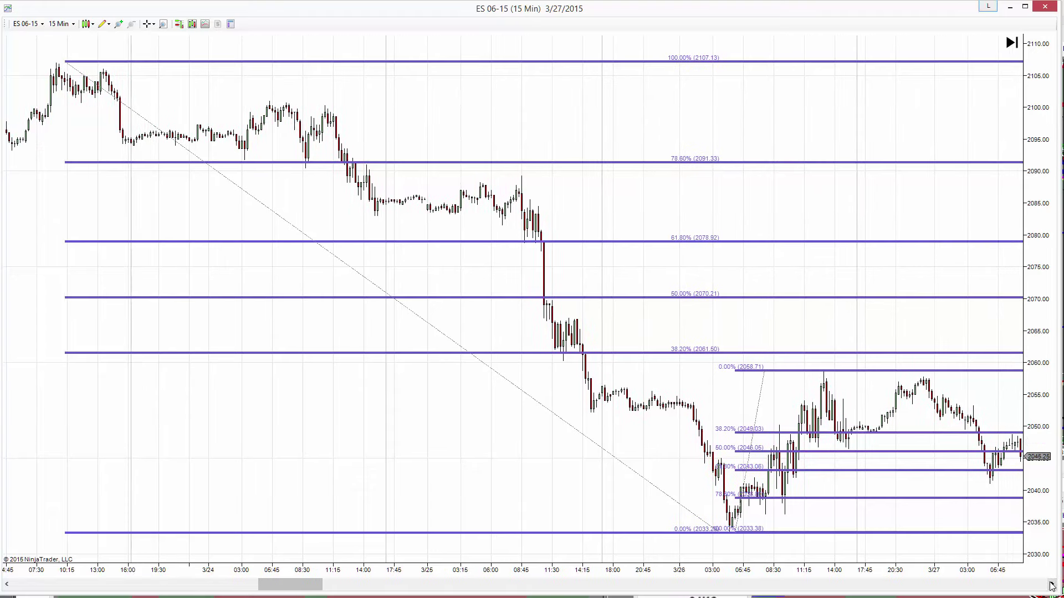
click(1052, 586)
click(1051, 585)
click(1052, 585)
click(1051, 585)
click(1052, 585)
click(1052, 585)
click(1051, 585)
click(1051, 585)
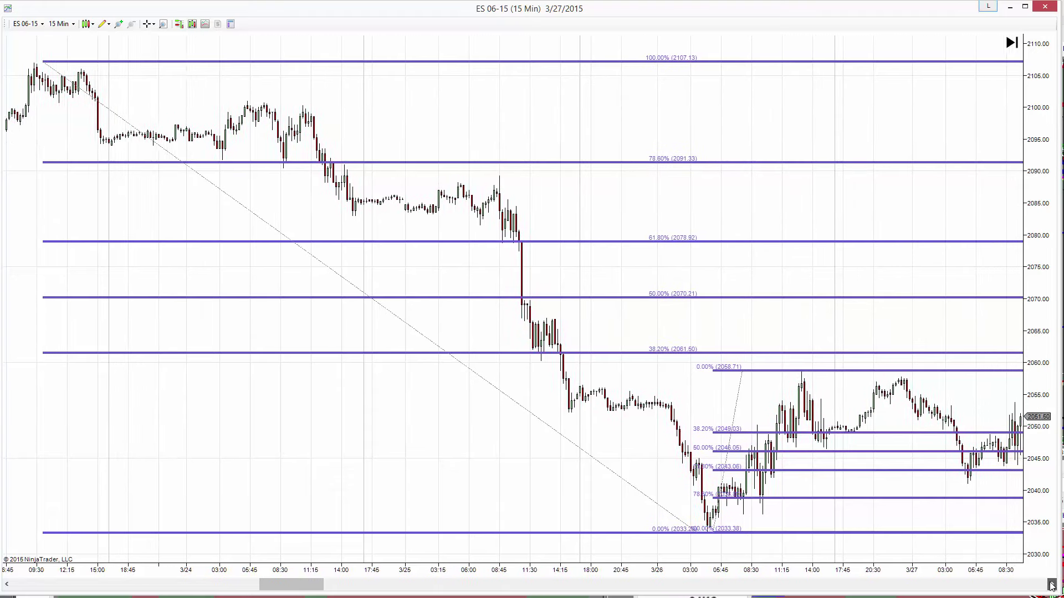
click(1051, 586)
click(1051, 585)
click(1051, 585)
click(1051, 585)
click(1051, 585)
click(1051, 585)
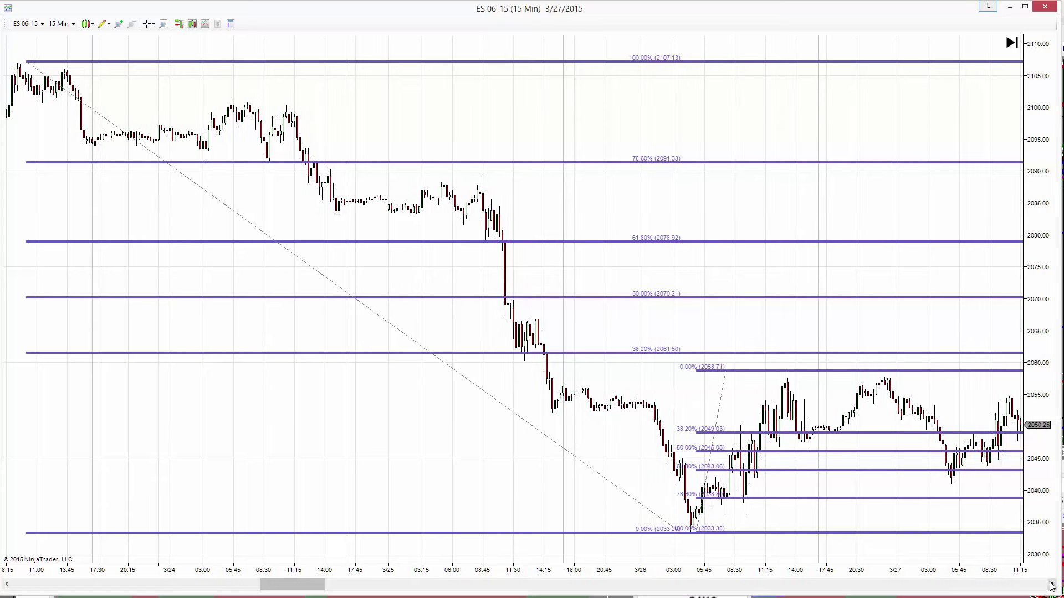
Advance the 15-minute chart through the rest of 3/27 to the 3/29 open and examine price around the 38.2% retracement.
click(1051, 585)
click(1051, 586)
click(1051, 585)
click(1051, 585)
click(1051, 585)
click(1051, 586)
click(1051, 585)
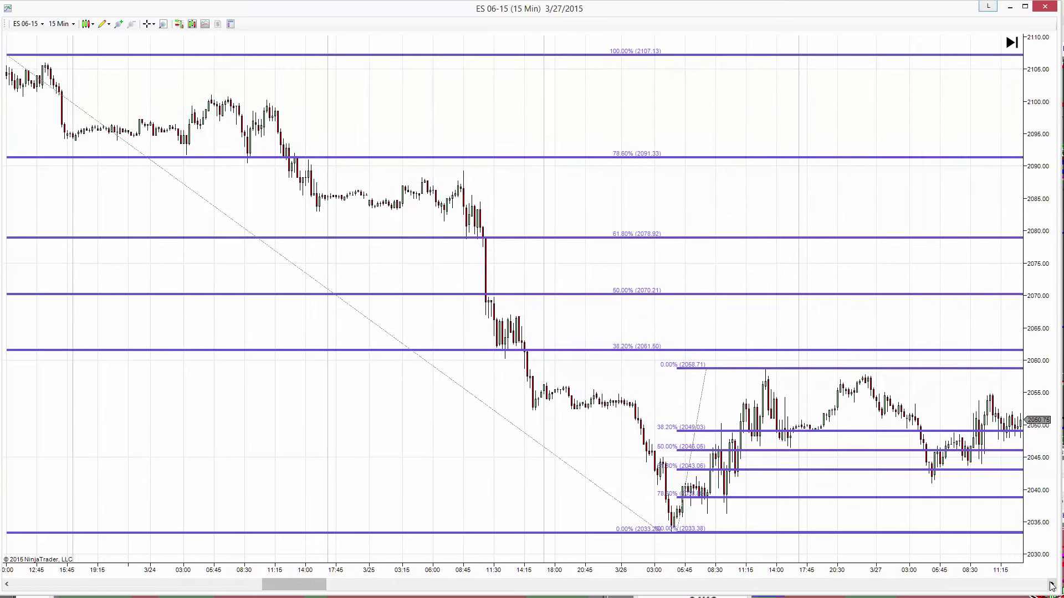
click(1051, 585)
click(1051, 585)
click(1051, 585)
click(1051, 585)
click(1052, 585)
click(1052, 585)
click(1051, 585)
click(1051, 585)
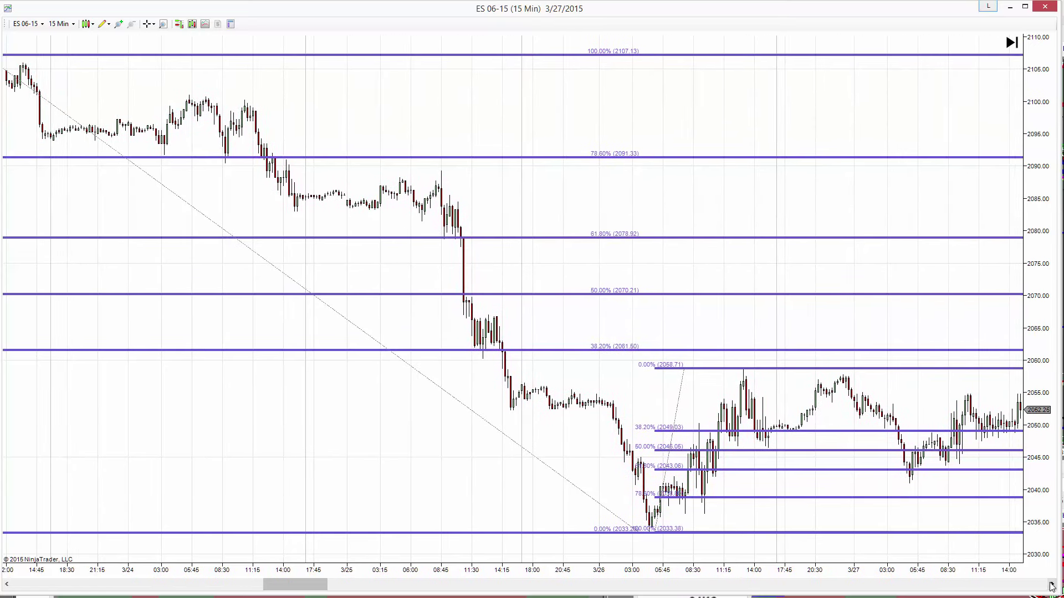
click(1051, 585)
click(1052, 585)
click(1051, 585)
click(1052, 585)
click(1051, 585)
click(1051, 585)
click(1051, 585)
click(1051, 585)
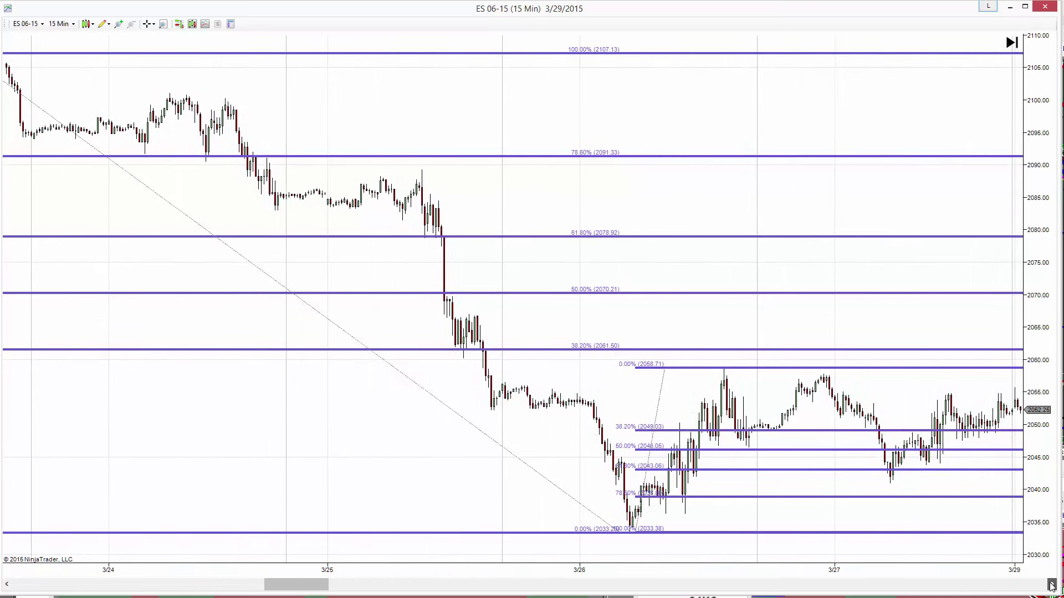
Advance the 15-minute chart through the 3/29 session and examine price relative to the larger decline's 38.2% level at 2061.60.
click(1051, 586)
click(1051, 585)
click(1051, 586)
click(1051, 585)
click(1052, 585)
click(1051, 585)
click(1051, 585)
click(1051, 585)
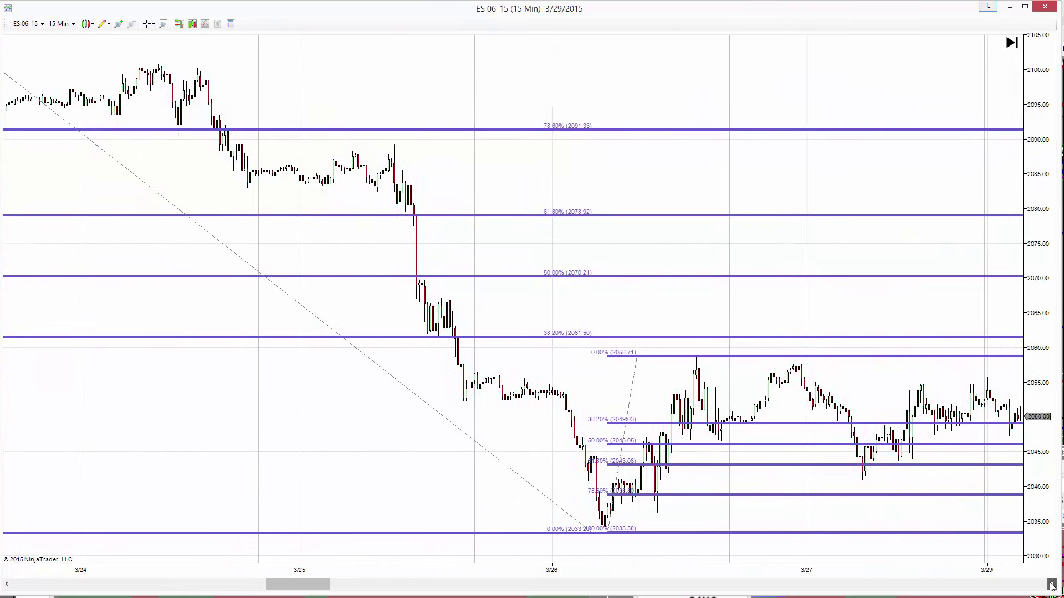
click(1052, 585)
click(1051, 585)
click(1051, 585)
click(1051, 585)
click(1051, 585)
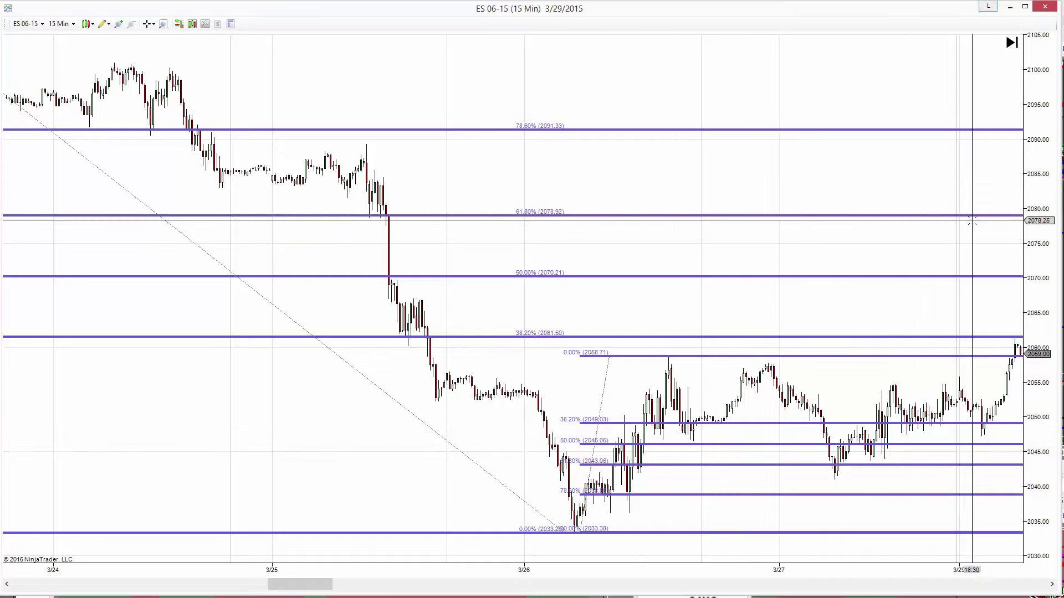
Remove the 3/26 rebound's Fibonacci retracement and draw a line from the 3/26 low at about 2033 to the swing high at about 2058.75.
right_click(604, 394)
click(622, 415)
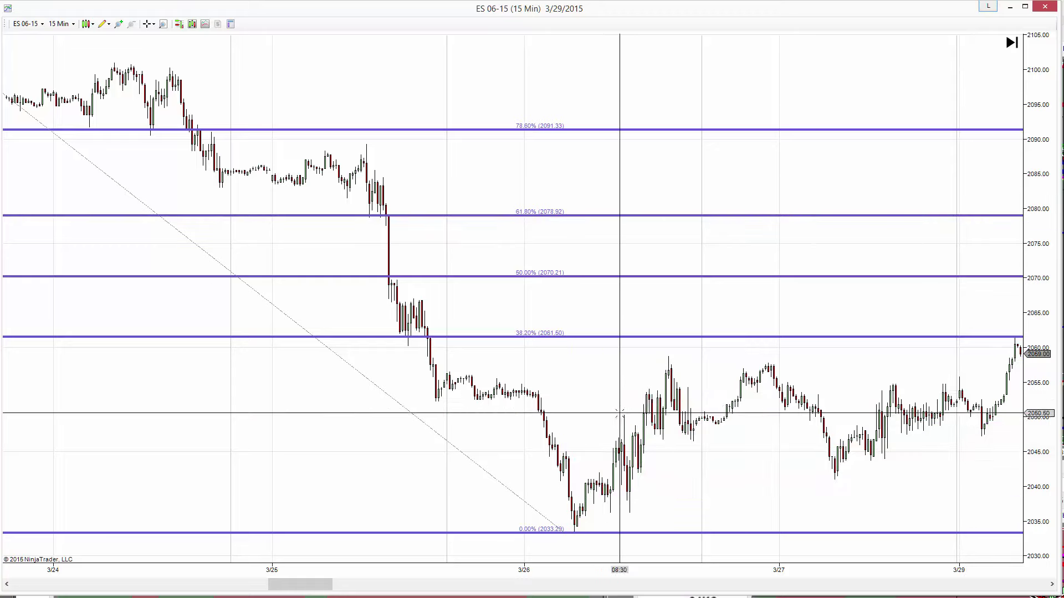
click(107, 25)
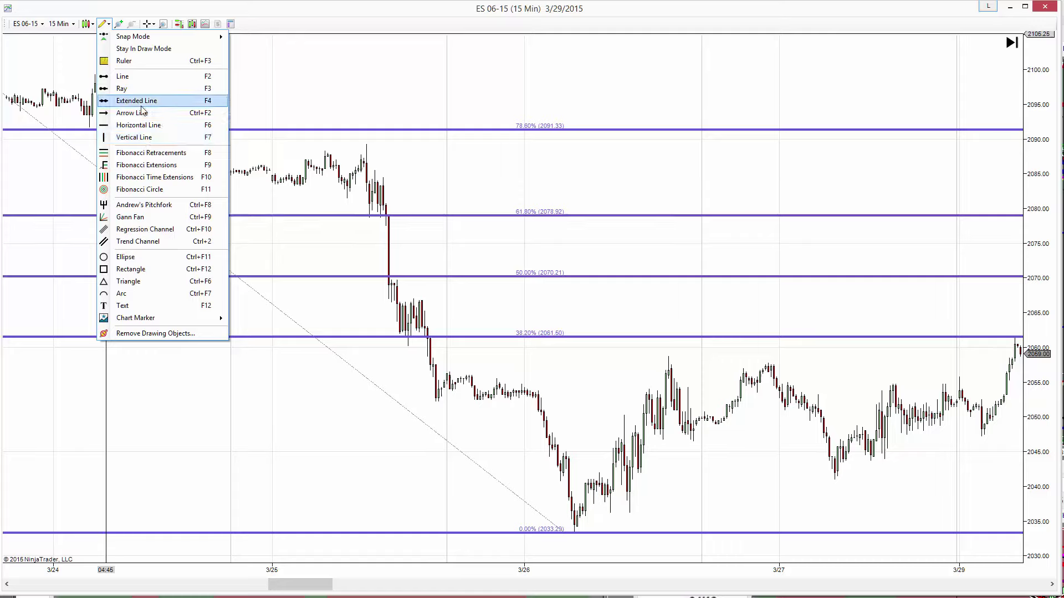
click(137, 81)
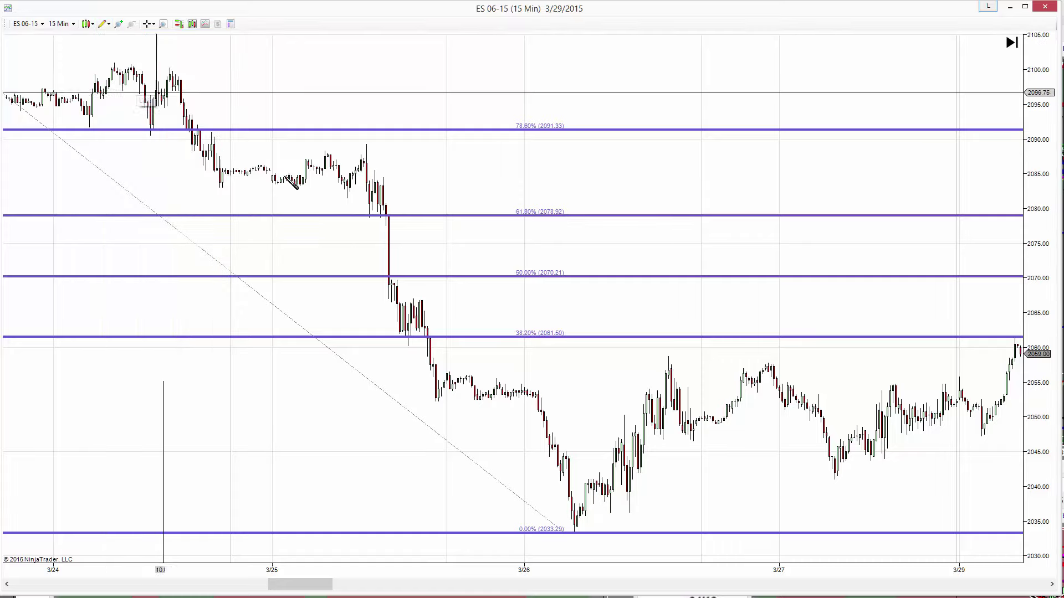
click(589, 533)
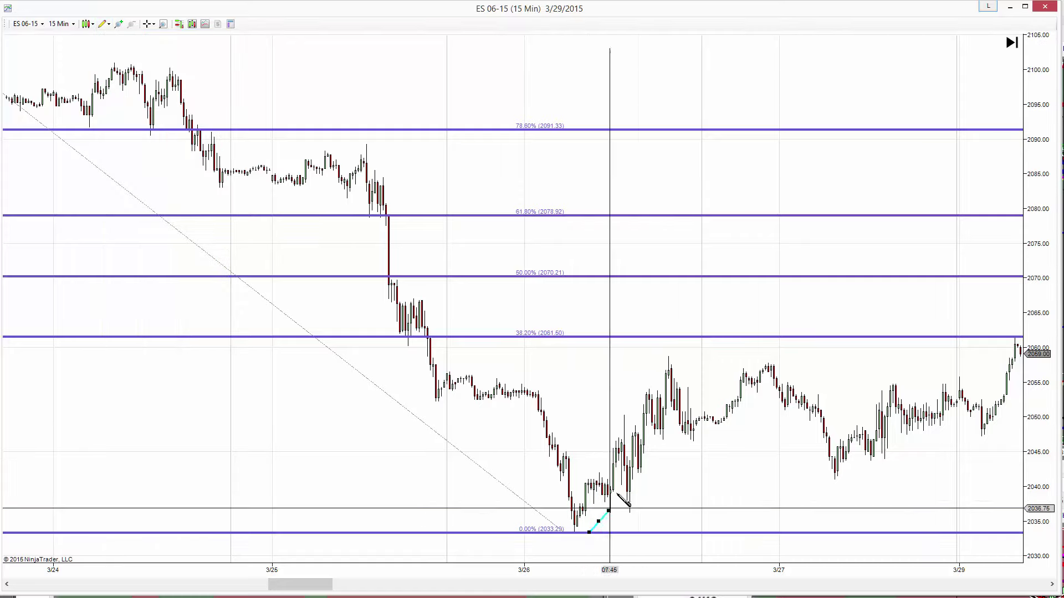
click(667, 355)
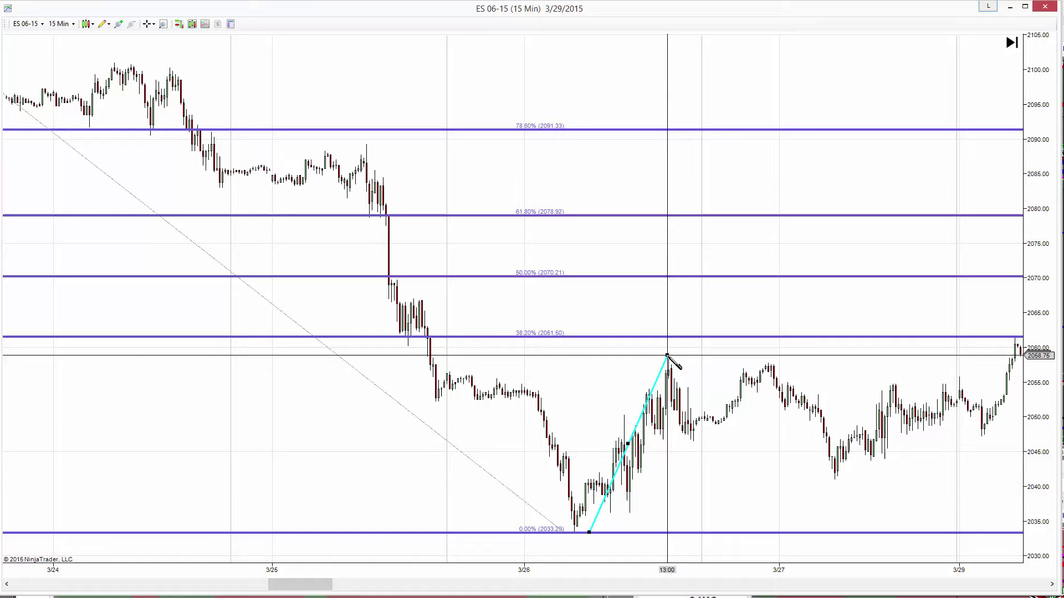
Draw a second line from the 3/26 swing high at about 2058.75 down to the 3/27 pullback low at about 2041.
click(108, 25)
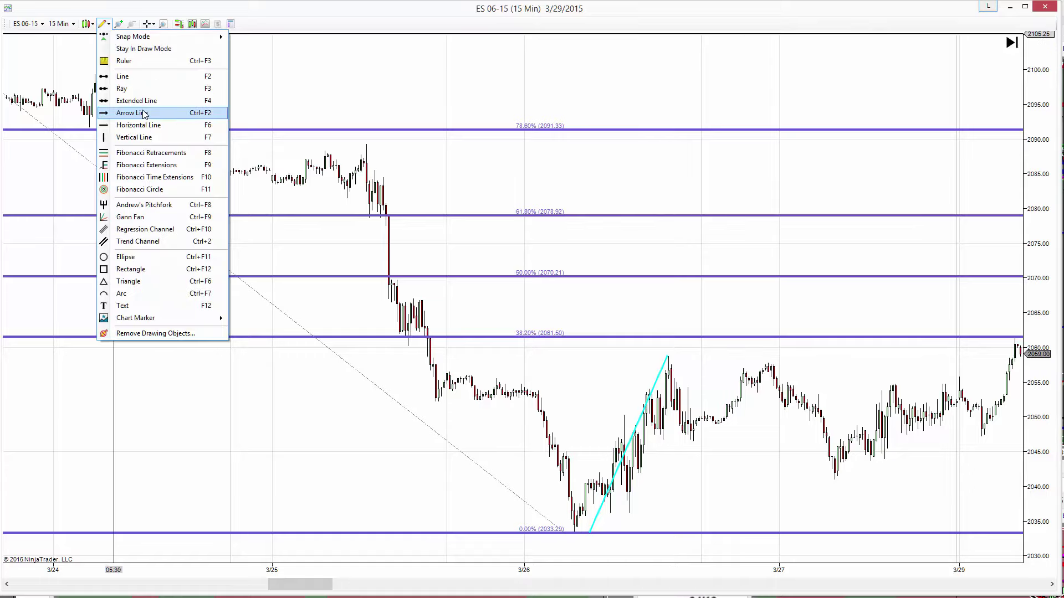
click(148, 77)
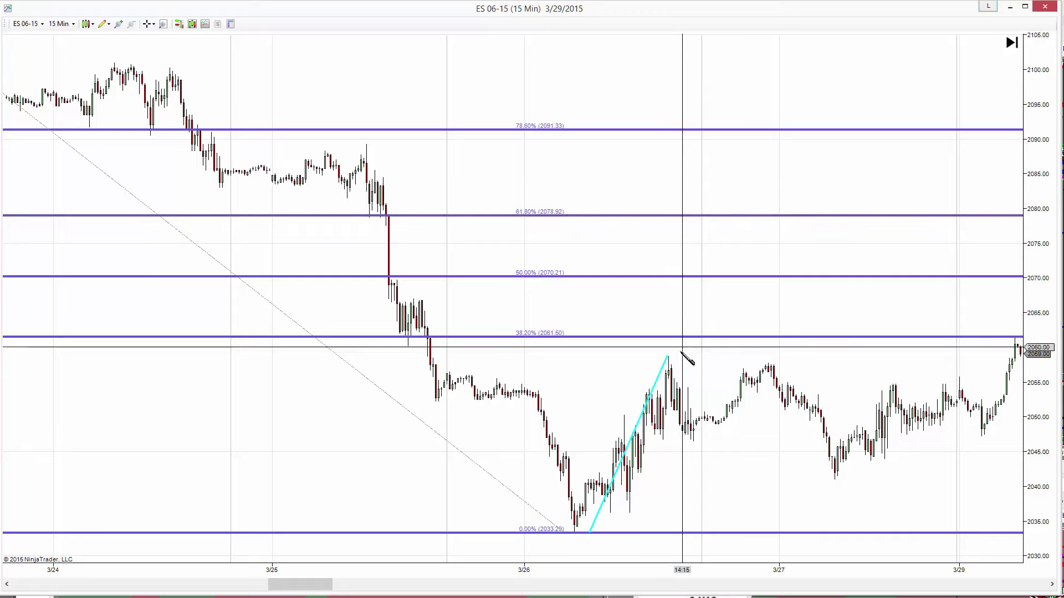
click(672, 356)
click(741, 415)
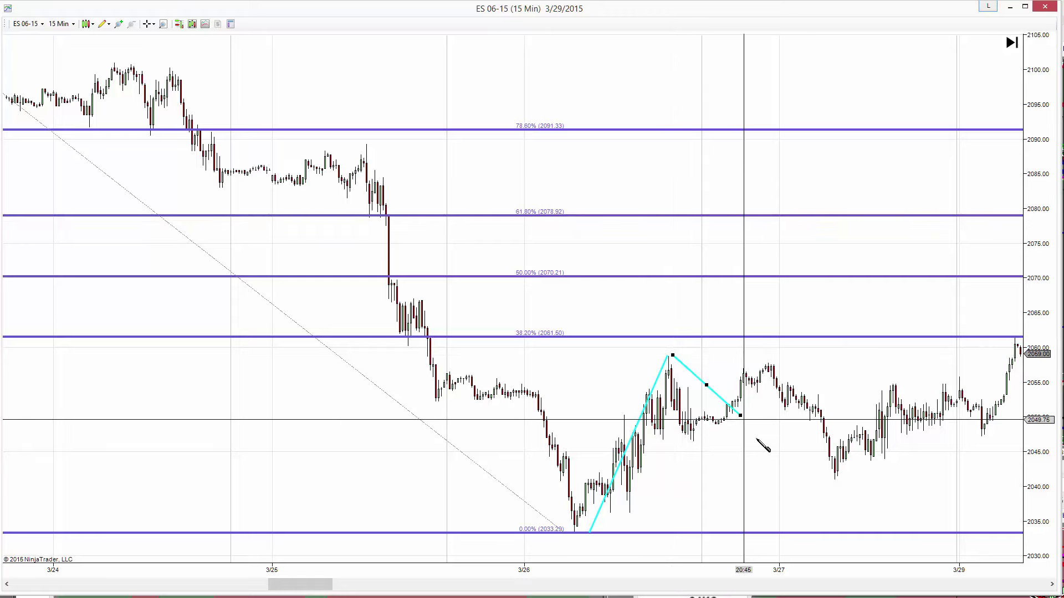
click(835, 477)
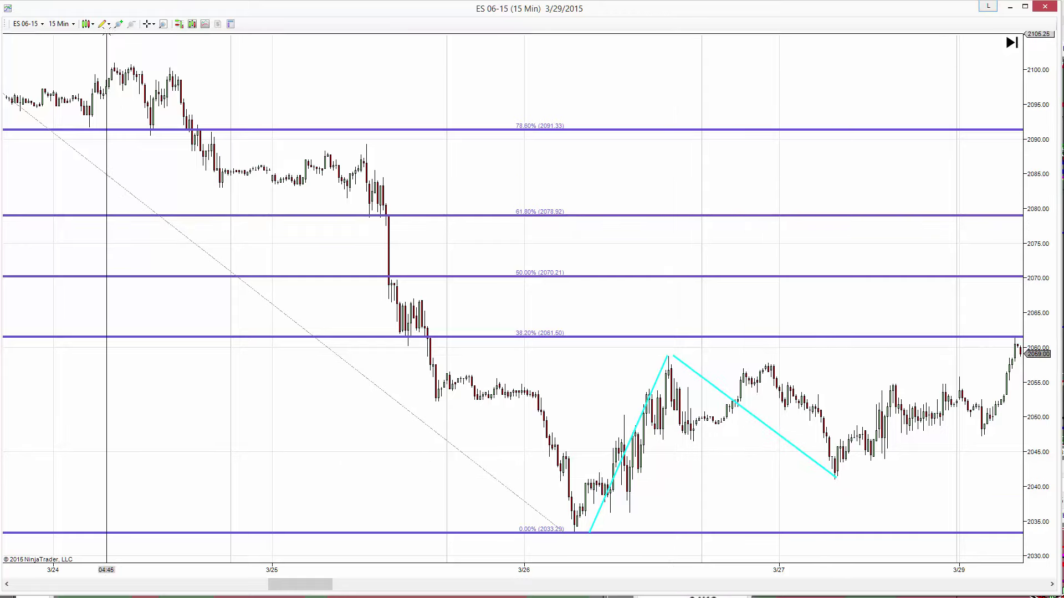
Draw a third line from the 3/27 pullback low at about 2041 up to a projected target at about 2066.5.
click(103, 24)
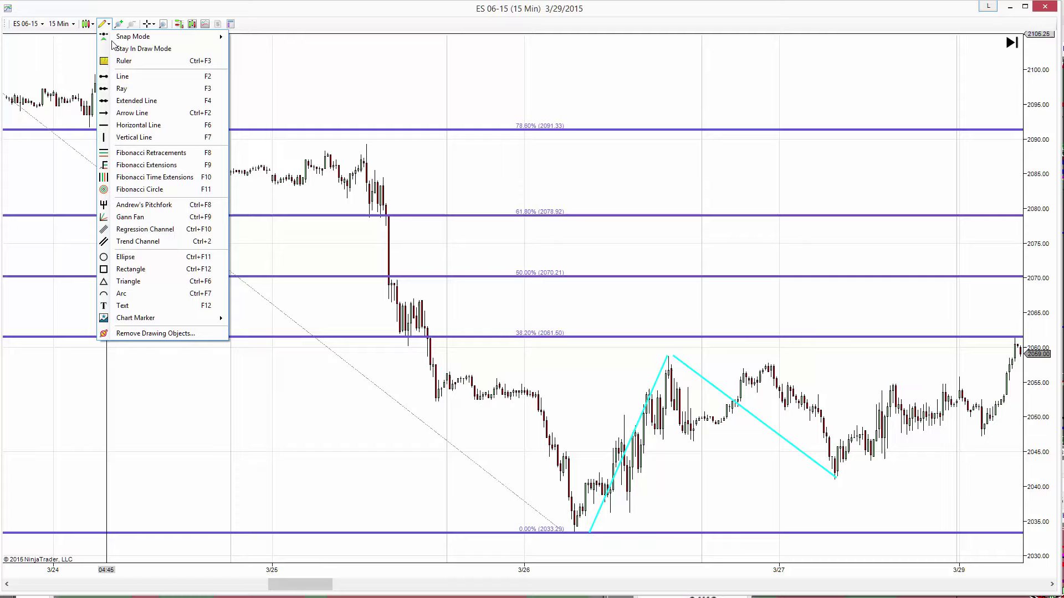
click(142, 79)
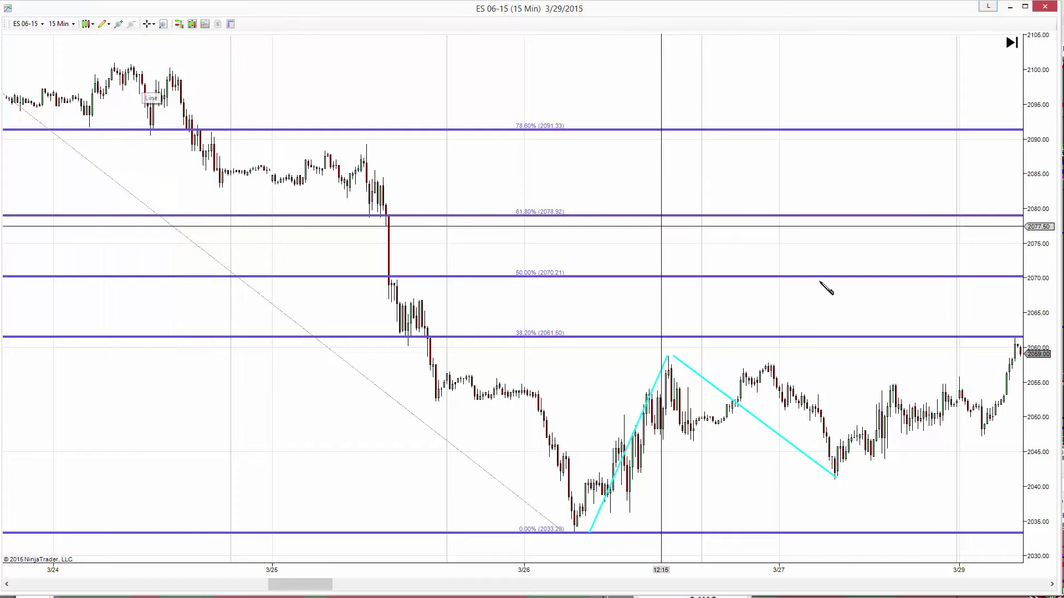
click(836, 477)
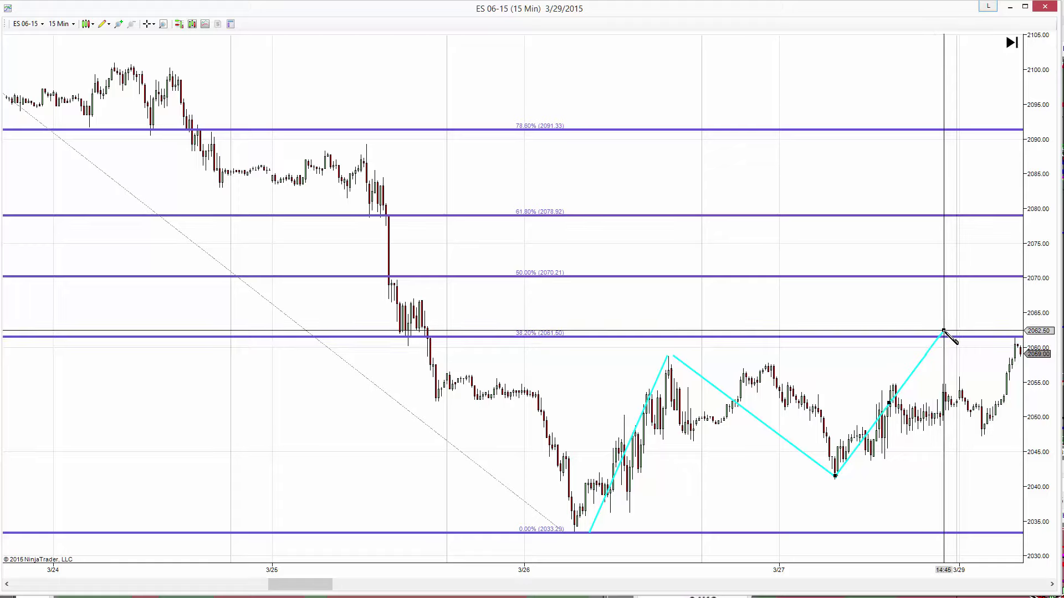
click(961, 302)
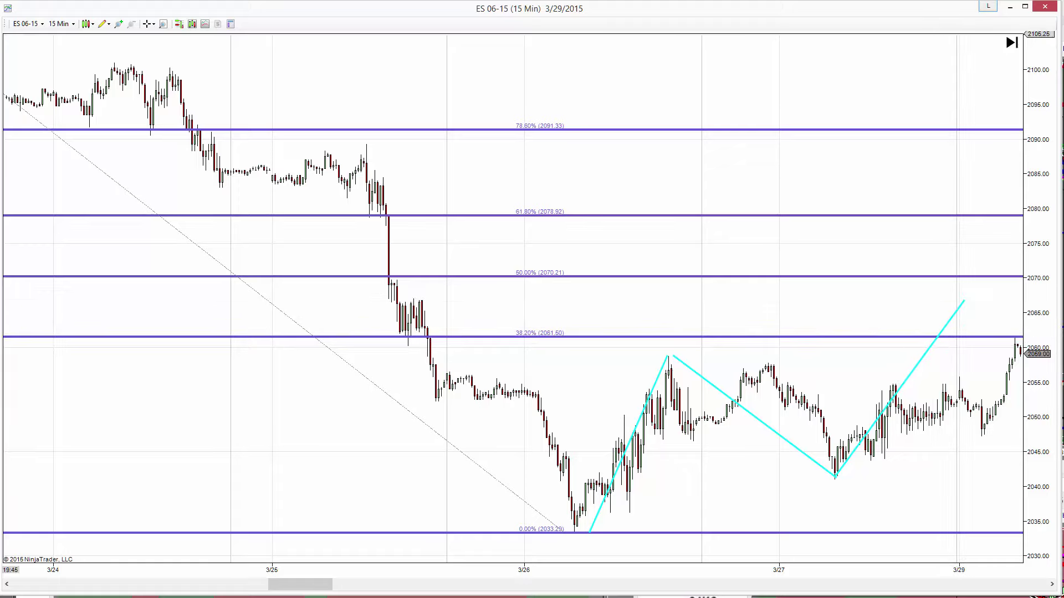
Draw a Fibonacci extension from the 3/26 low at about 2033 to the high at about 2058.7, projected from the 3/27 low at 2040.94.
click(105, 24)
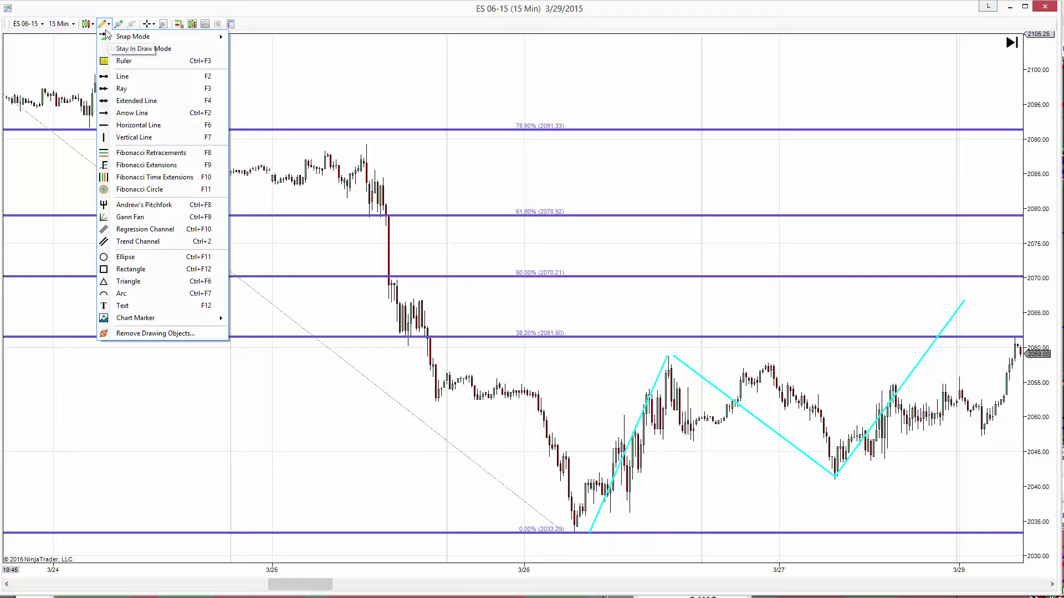
click(133, 165)
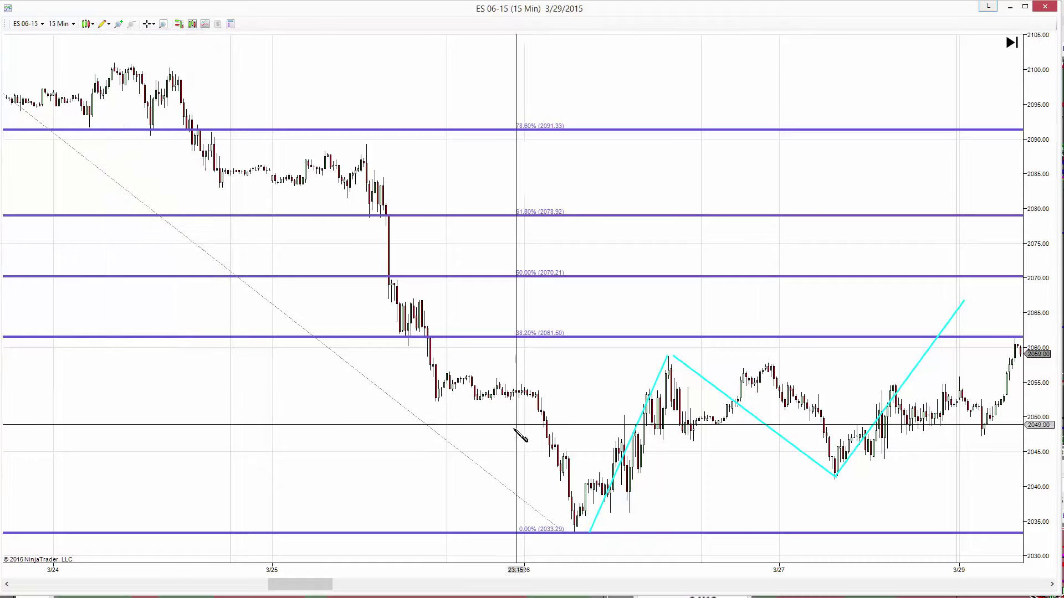
click(576, 532)
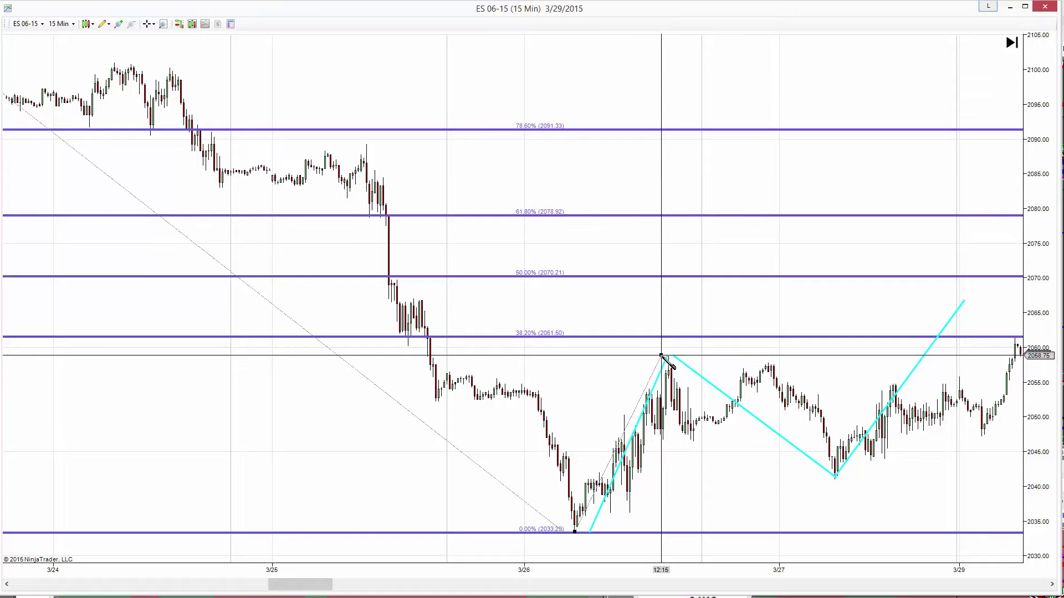
click(660, 358)
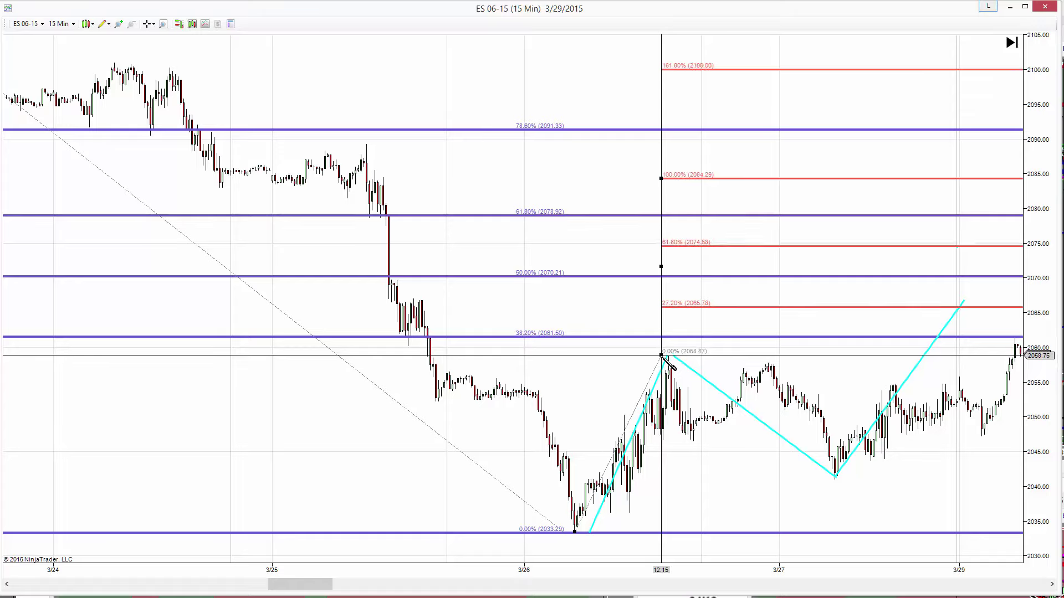
click(845, 480)
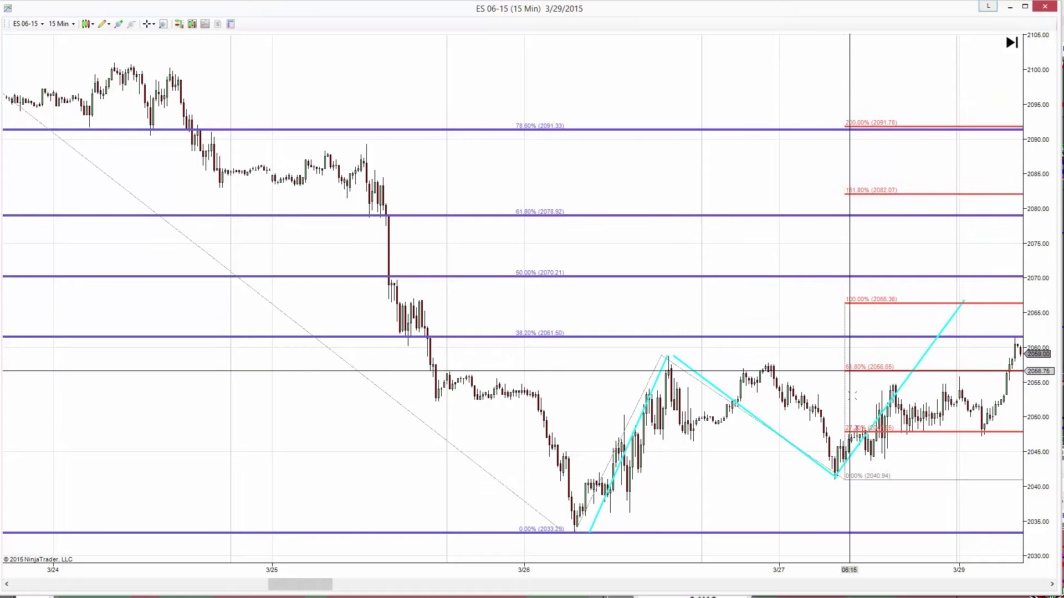
Apply the Ext-Proj. template to the Fibonacci extension projected from the 3/27 low.
right_click(843, 391)
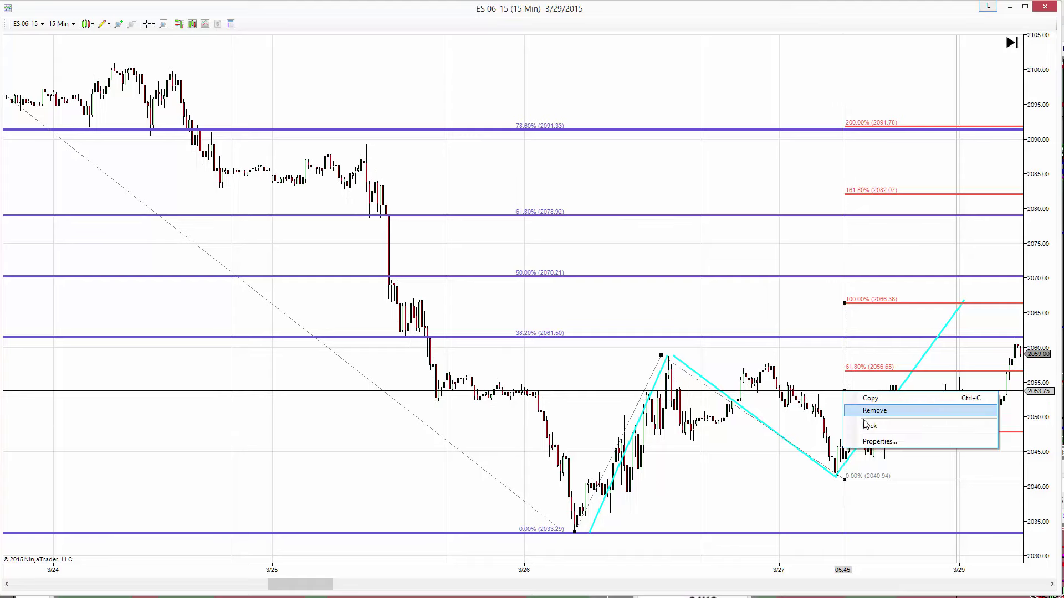
click(884, 442)
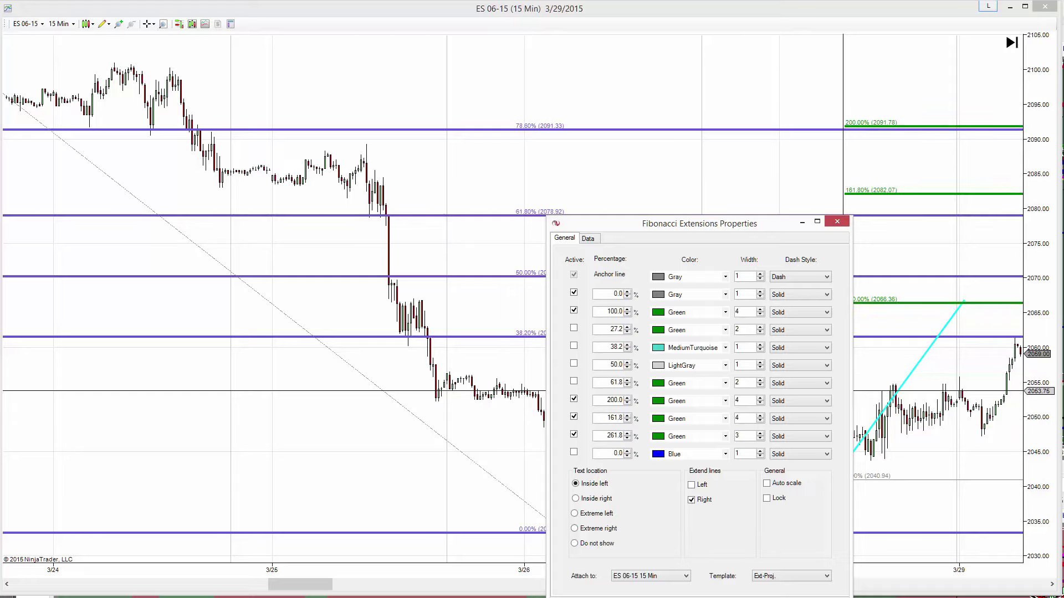
click(836, 221)
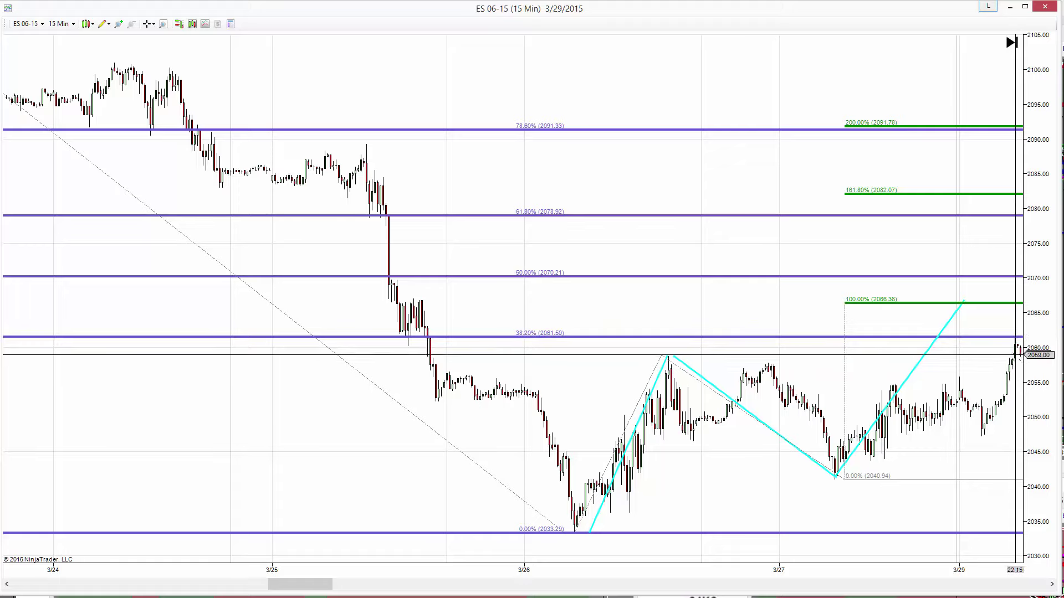
Advance the 15-minute chart from 3/29 into 3/30 to examine price around the 38.20% retracement and below the 100% extension.
click(1053, 585)
click(1052, 585)
click(1053, 585)
click(1053, 585)
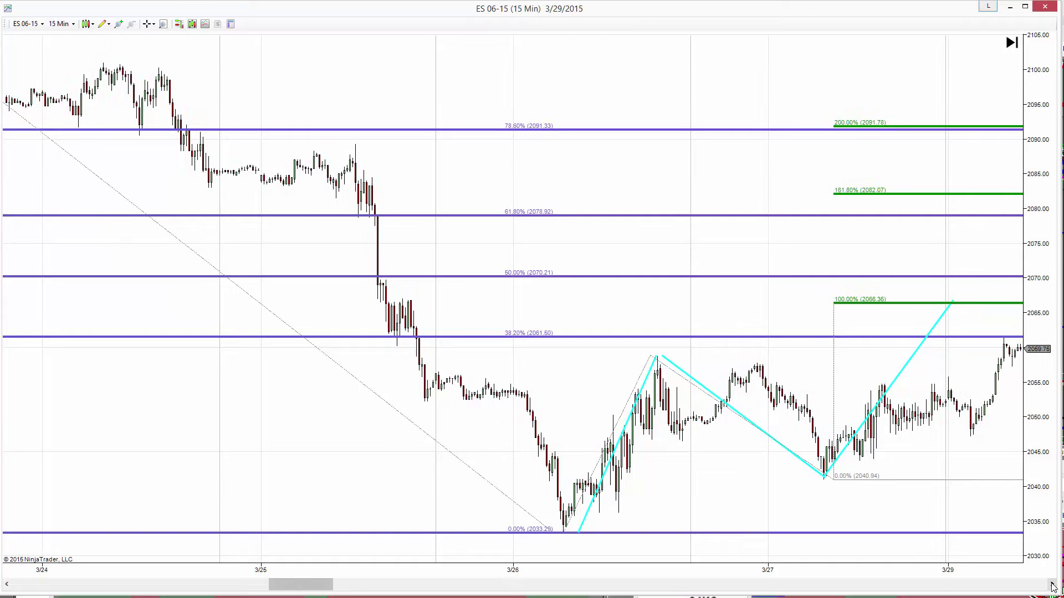
click(1052, 585)
click(1052, 585)
click(1053, 585)
click(1053, 585)
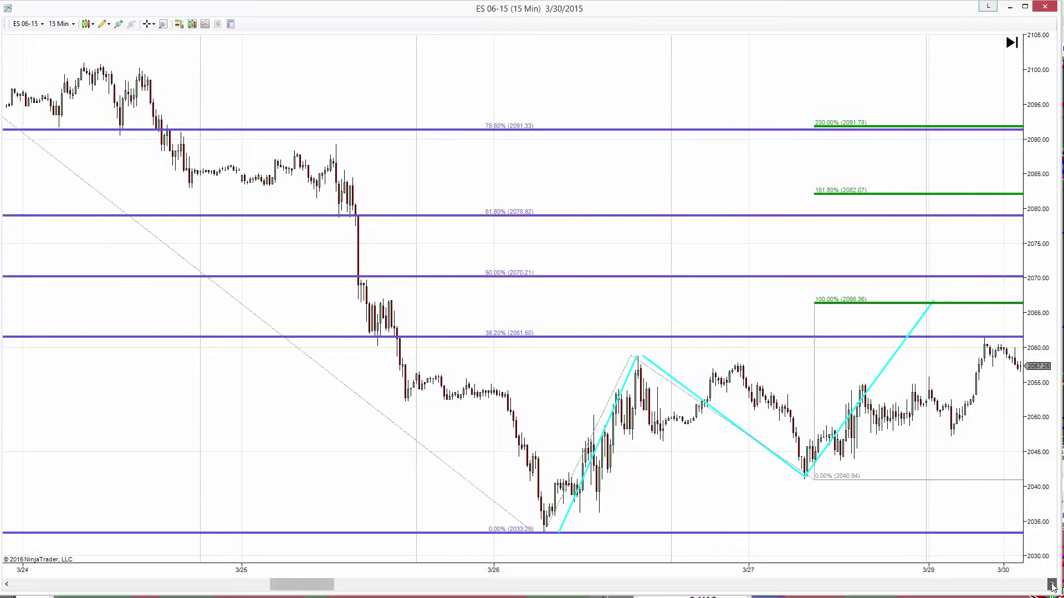
click(1053, 585)
click(1052, 586)
click(1053, 585)
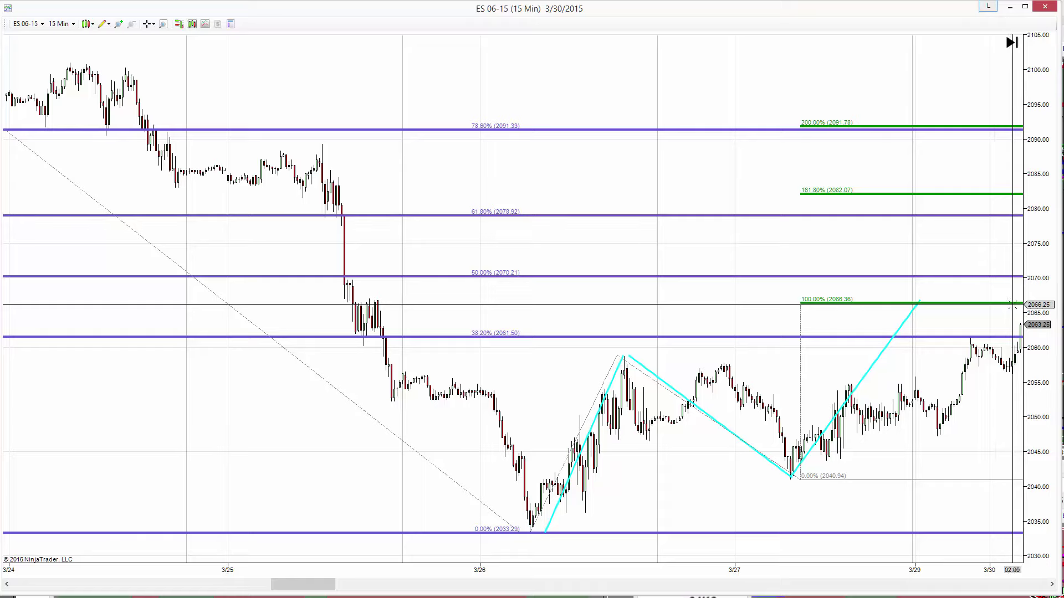
Advance the 15-minute chart through 3/30 to examine price between the 100% extension and the 61.80% retracement.
click(1053, 585)
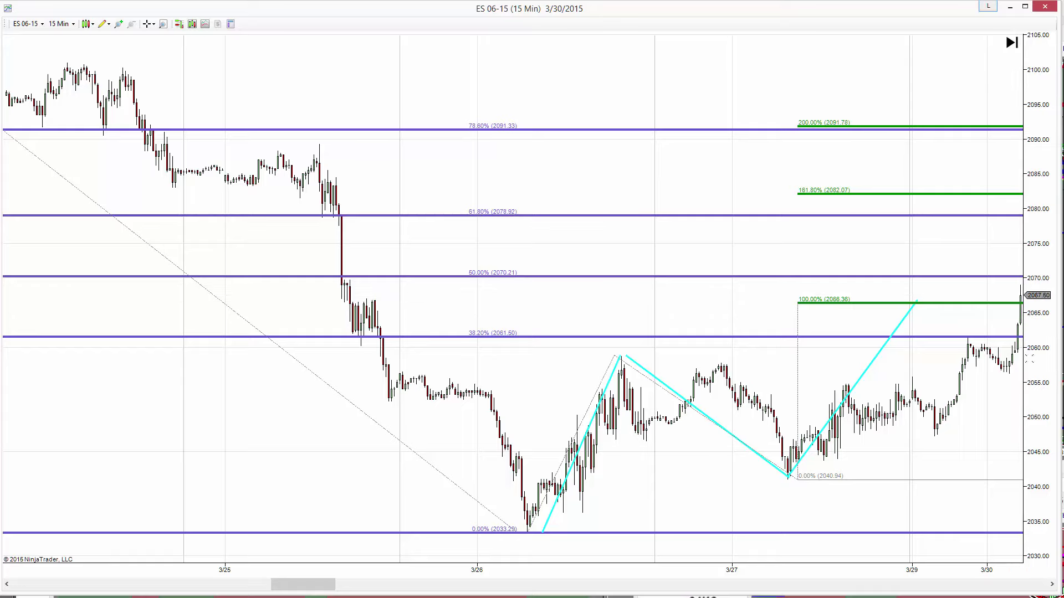
click(1055, 587)
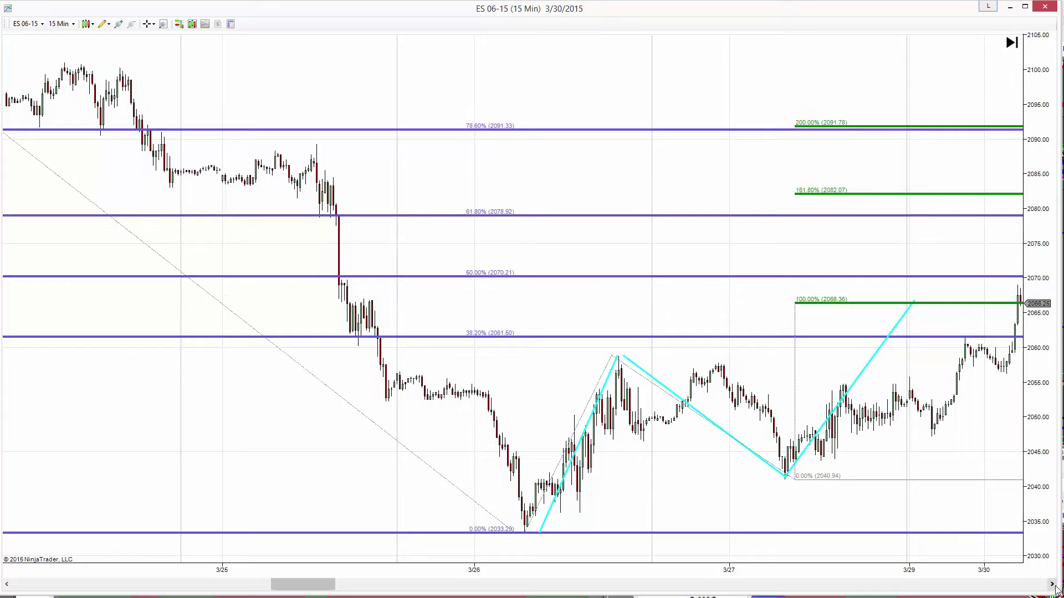
click(1055, 588)
click(1055, 588)
click(1055, 588)
click(1055, 588)
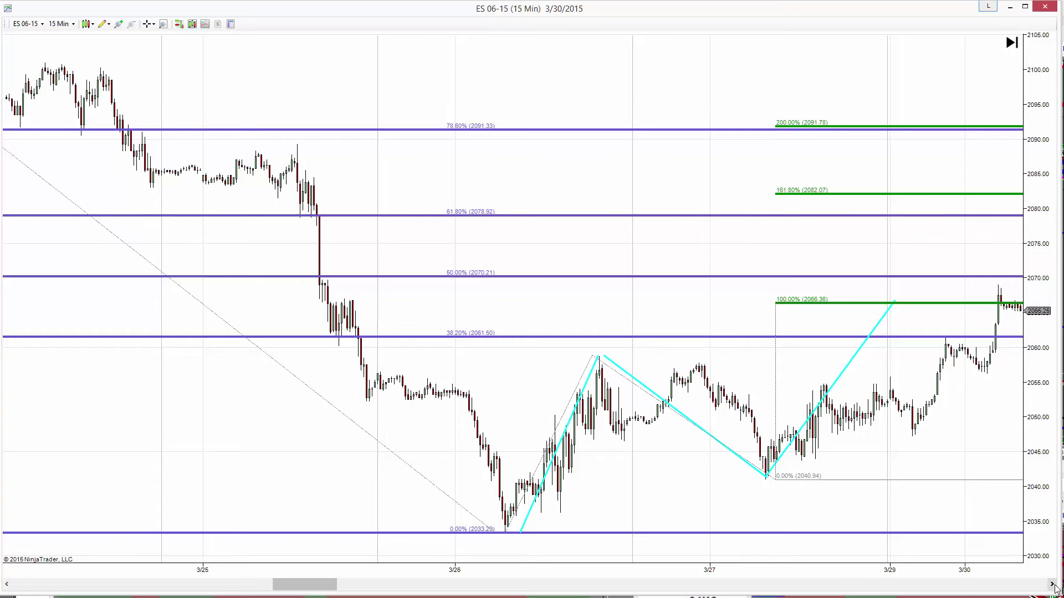
click(1055, 588)
click(1055, 588)
click(1055, 588)
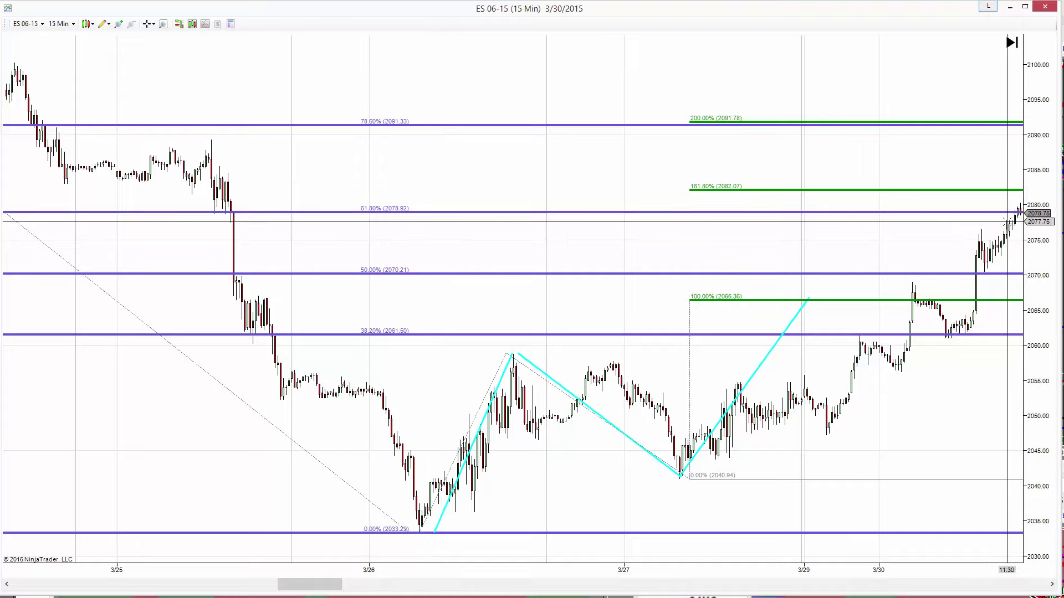
mouse_move(499, 190)
mouse_down()
mouse_move(767, 190)
mouse_move(495, 204)
mouse_up()
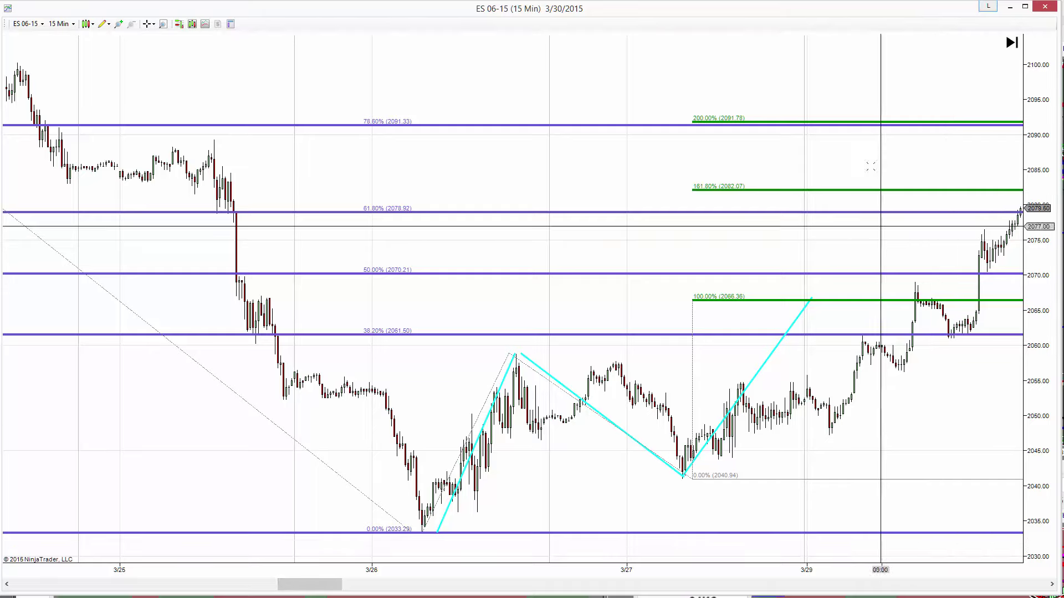
Switch to the 60-minute chart to examine price around the 3/30 retracement levels, and return to the 15-minute chart.
drag(863, 12, 0, 597)
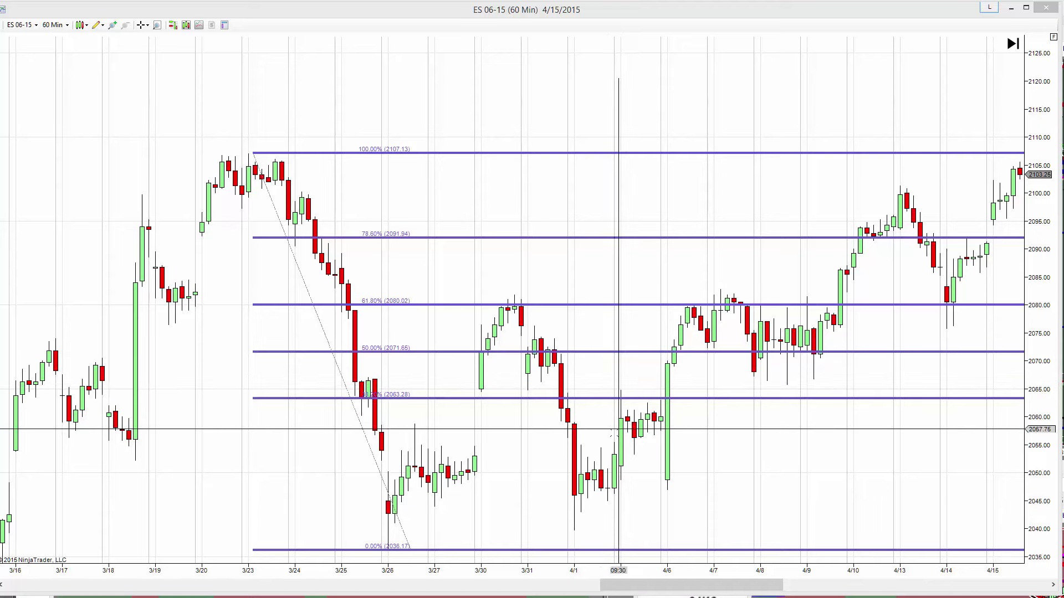
drag(551, 392, 875, 380)
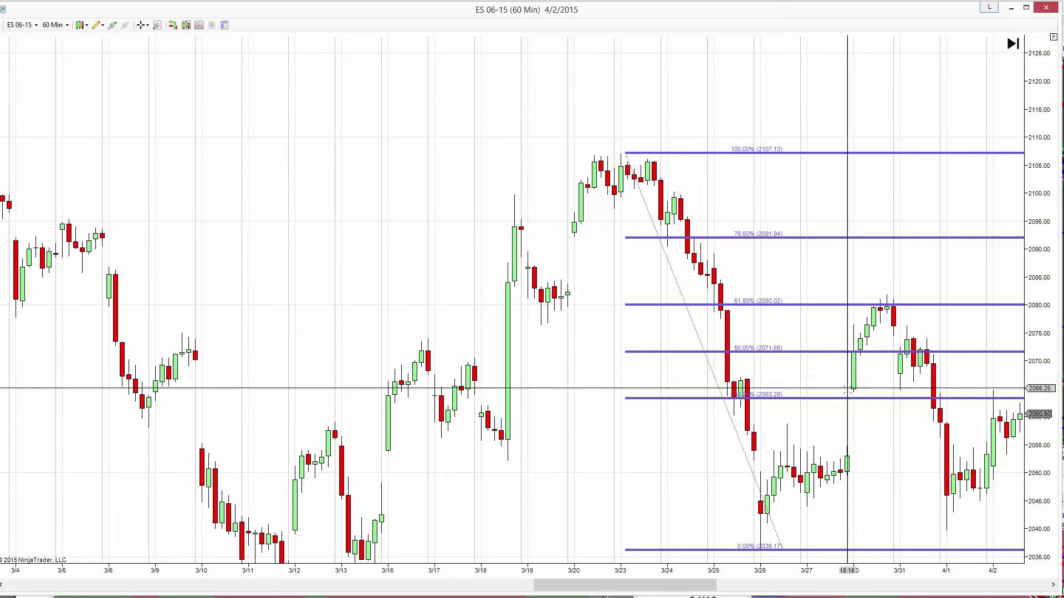
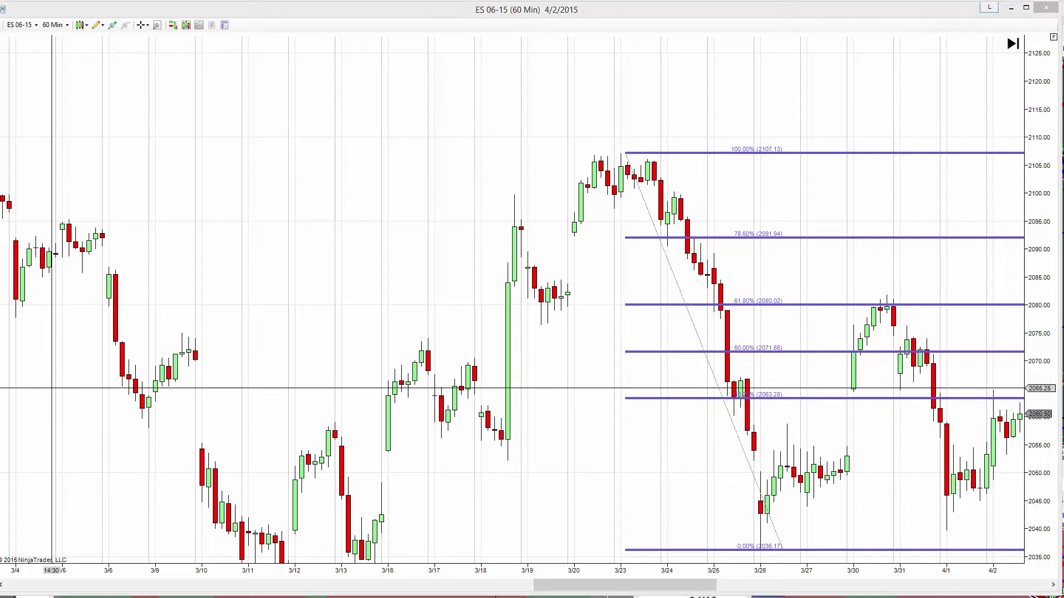
drag(166, 596, 678, 12)
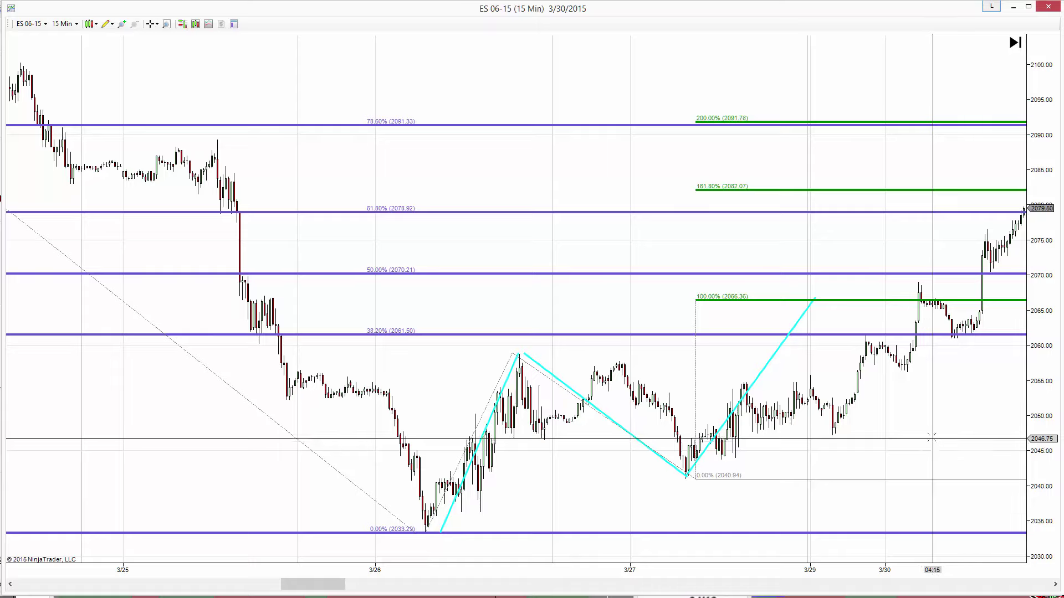
Advance the 15-minute chart to late 3/30 to examine price at the 61.80% retracement and 161.80% extension.
click(1055, 585)
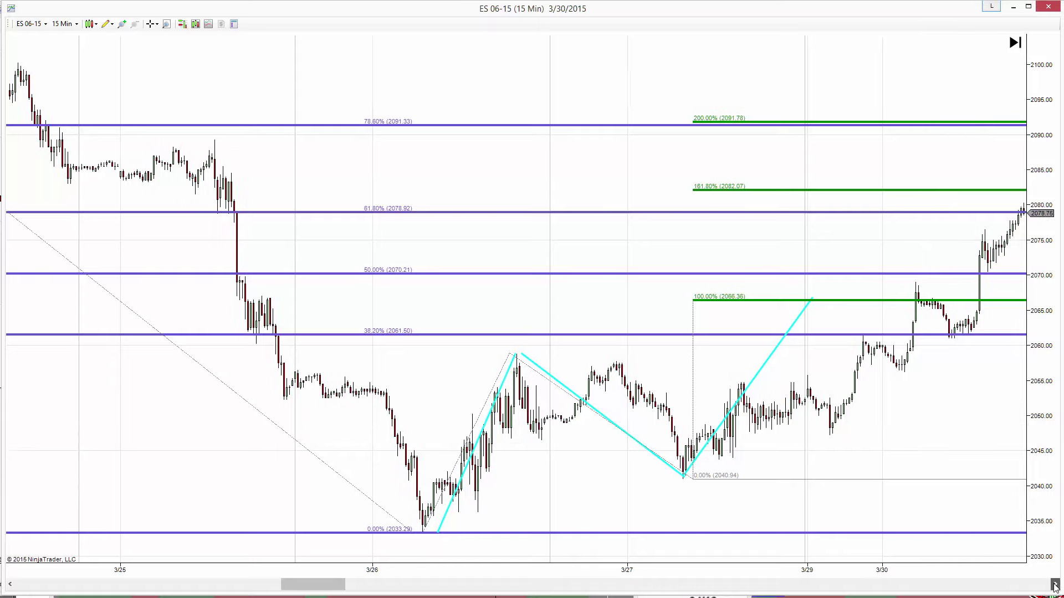
click(1055, 585)
click(1055, 585)
click(1055, 585)
click(1055, 585)
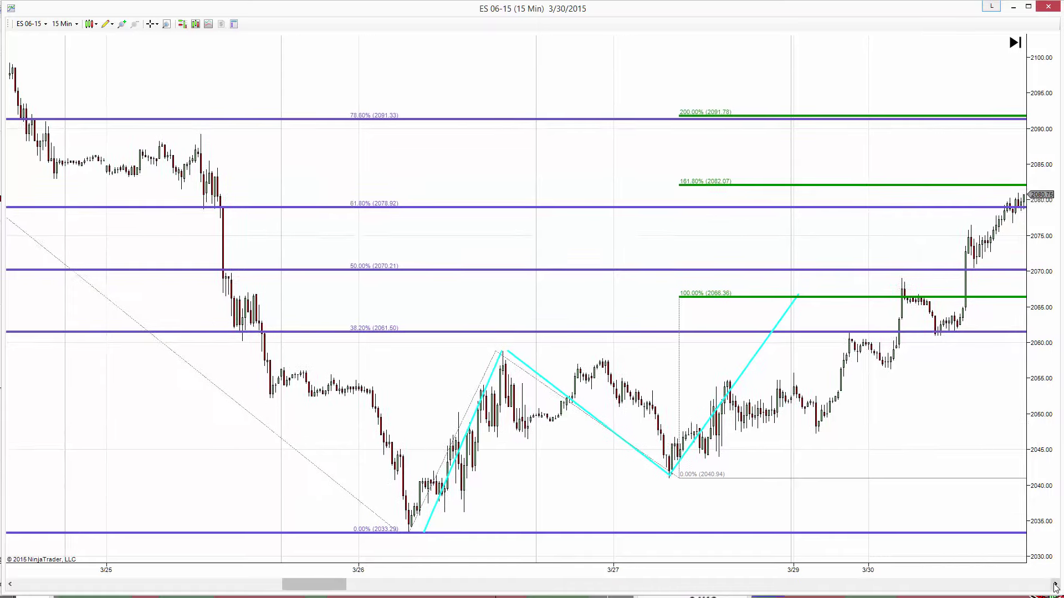
click(1055, 585)
click(1055, 585)
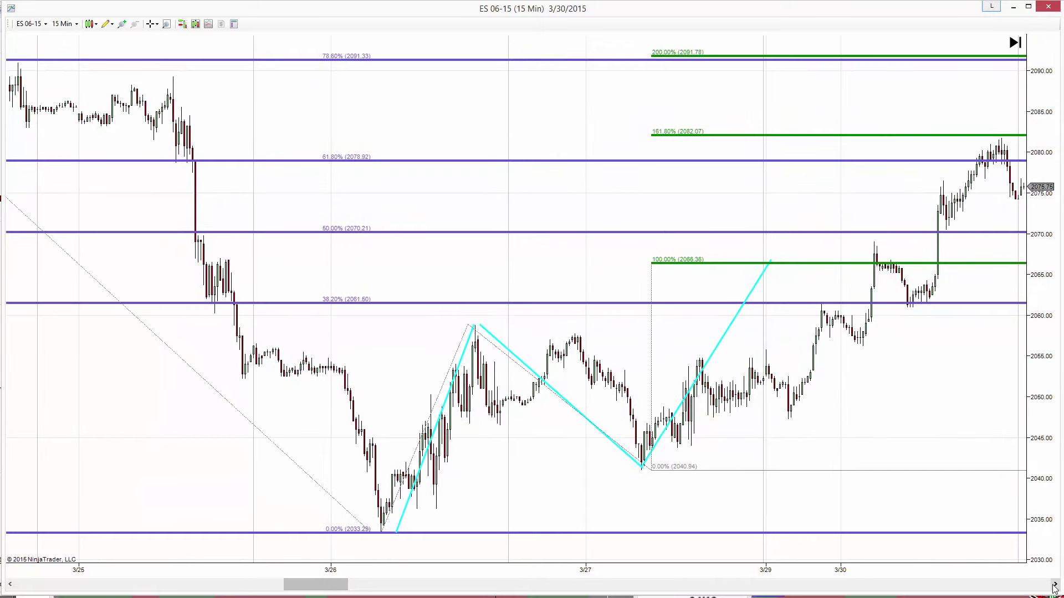
click(1055, 585)
click(1055, 586)
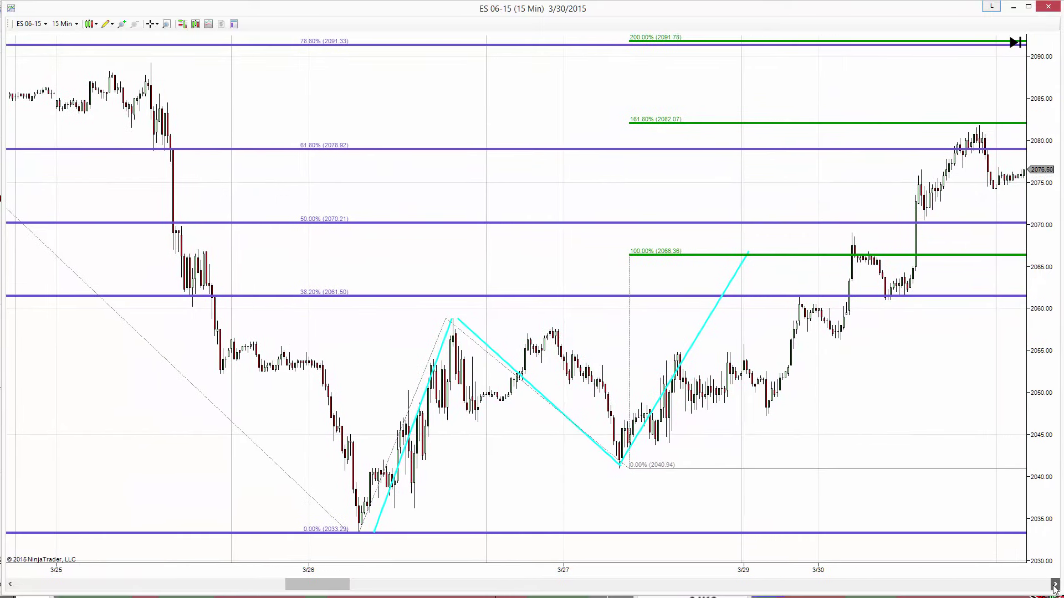
Advance the 15-minute chart into 3/31 to examine the pullback from the 3/30 swing high.
click(1055, 585)
click(1055, 585)
click(1055, 586)
click(1055, 585)
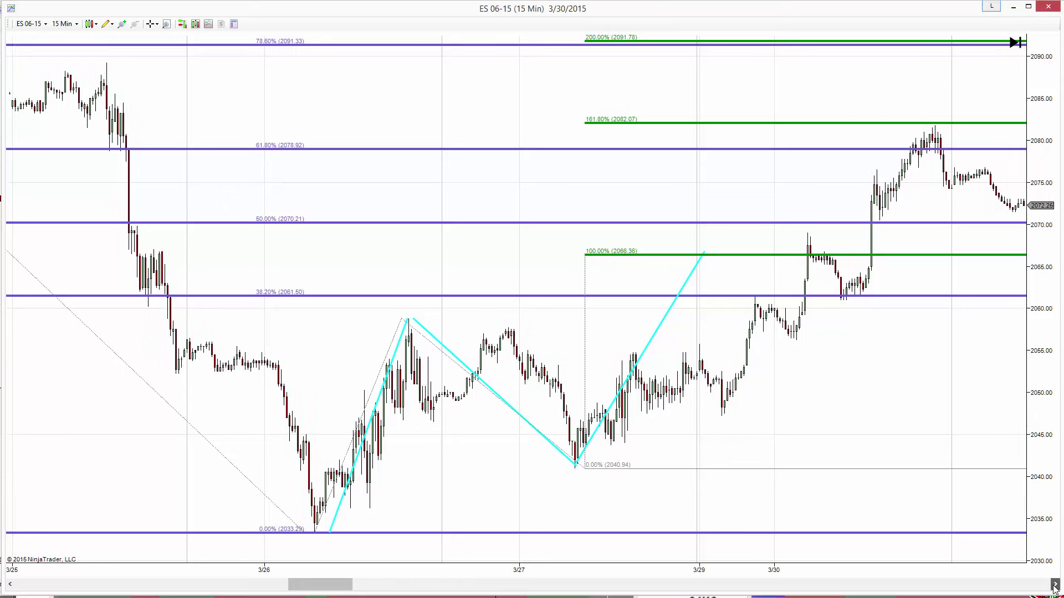
click(1055, 586)
click(1055, 585)
click(1055, 585)
click(1055, 585)
click(1055, 585)
click(1055, 586)
click(1055, 585)
click(1055, 585)
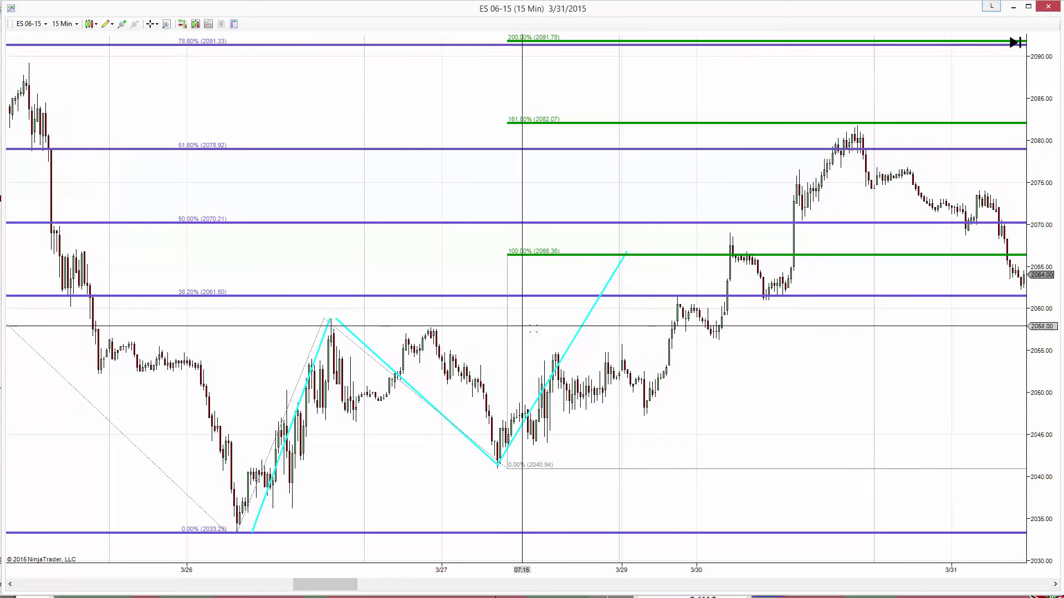
Remove the three cyan swing lines and the green Fibonacci extension from the 15-minute chart.
right_click(569, 333)
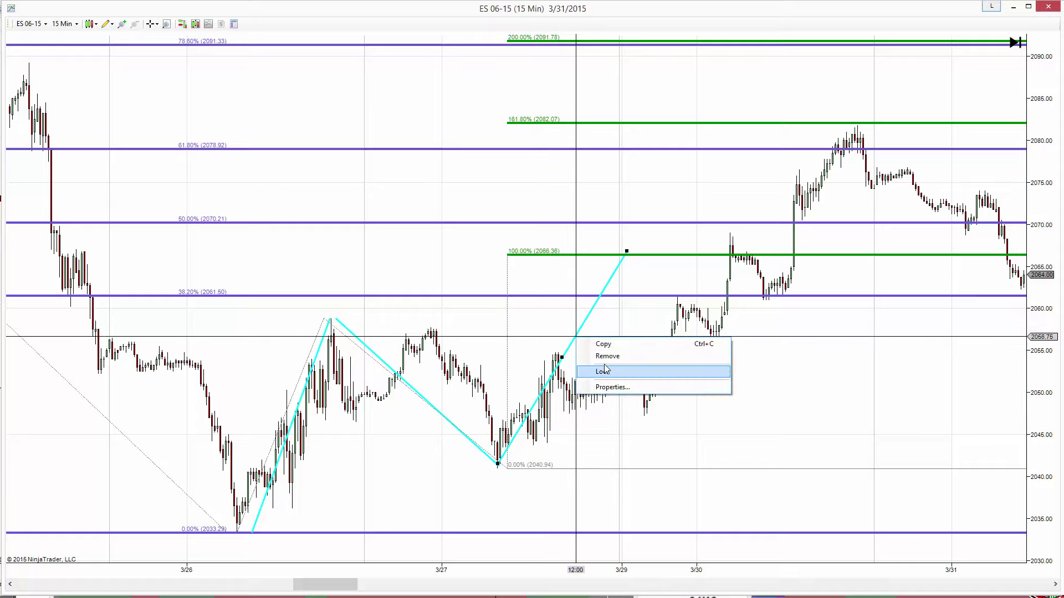
click(581, 363)
right_click(436, 410)
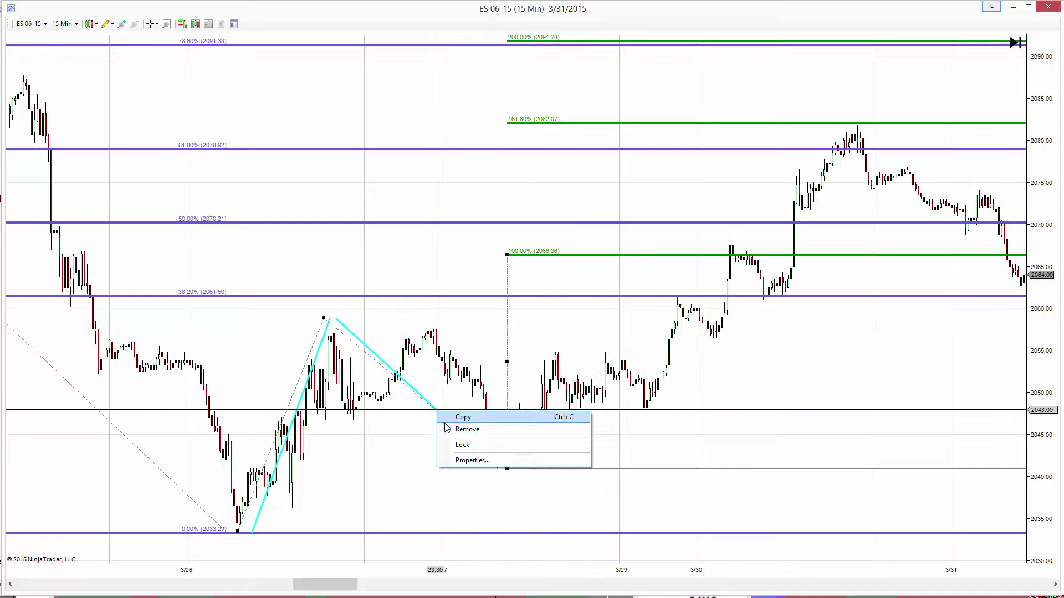
click(456, 430)
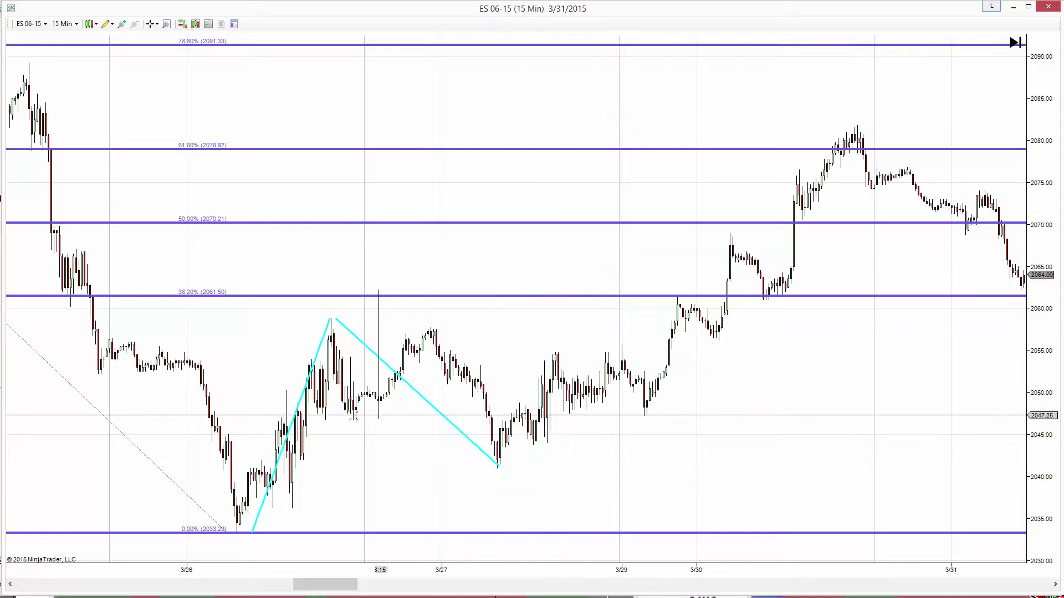
right_click(306, 377)
click(332, 398)
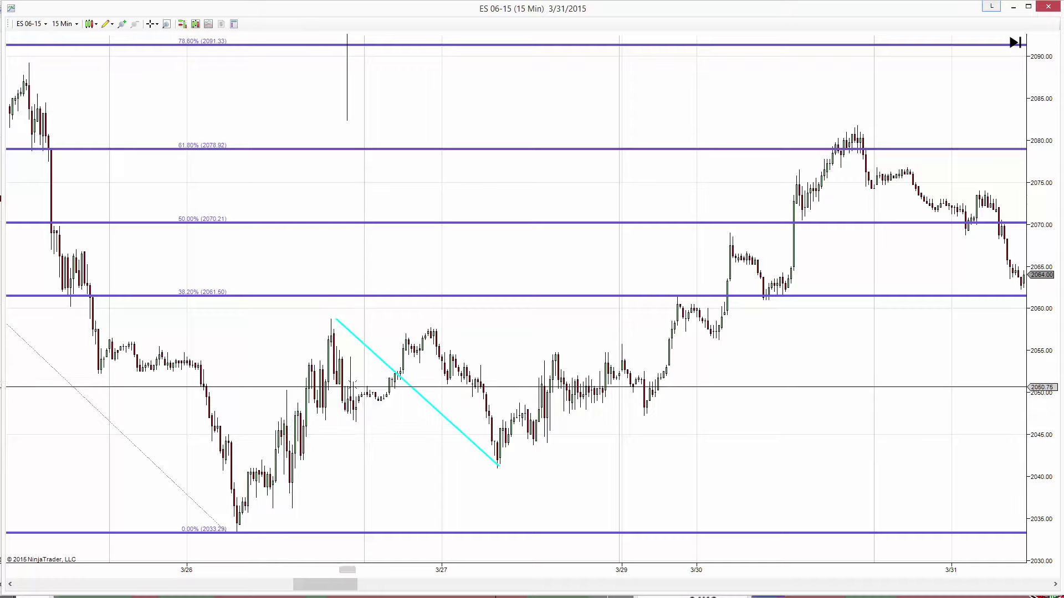
right_click(376, 356)
click(397, 374)
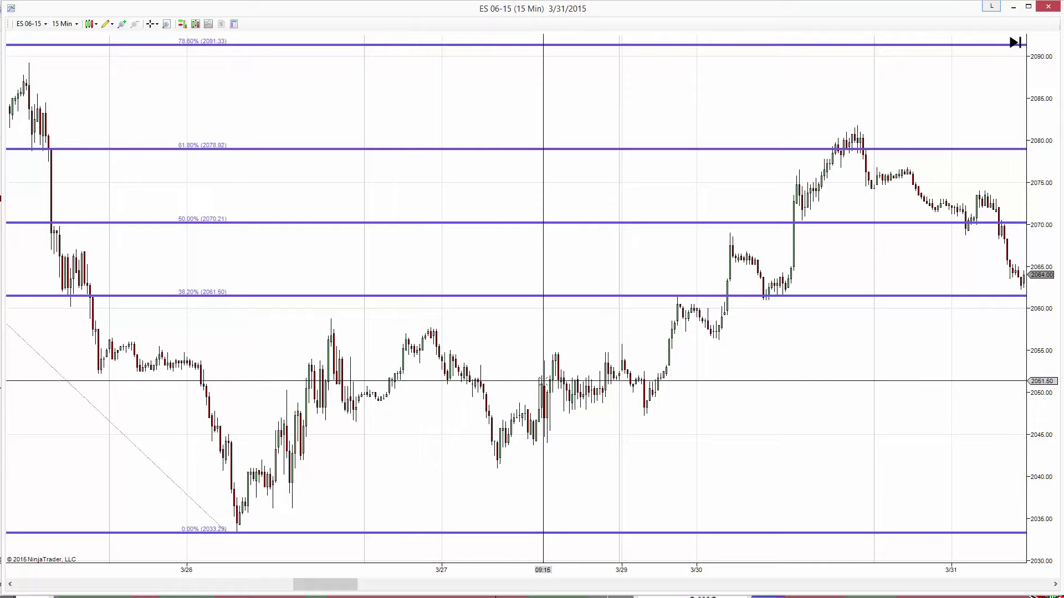
Draw a Fibonacci retracement from the 3/26 low at about 2033.22 up to the 3/30 swing high at about 2081.84.
click(109, 24)
click(144, 153)
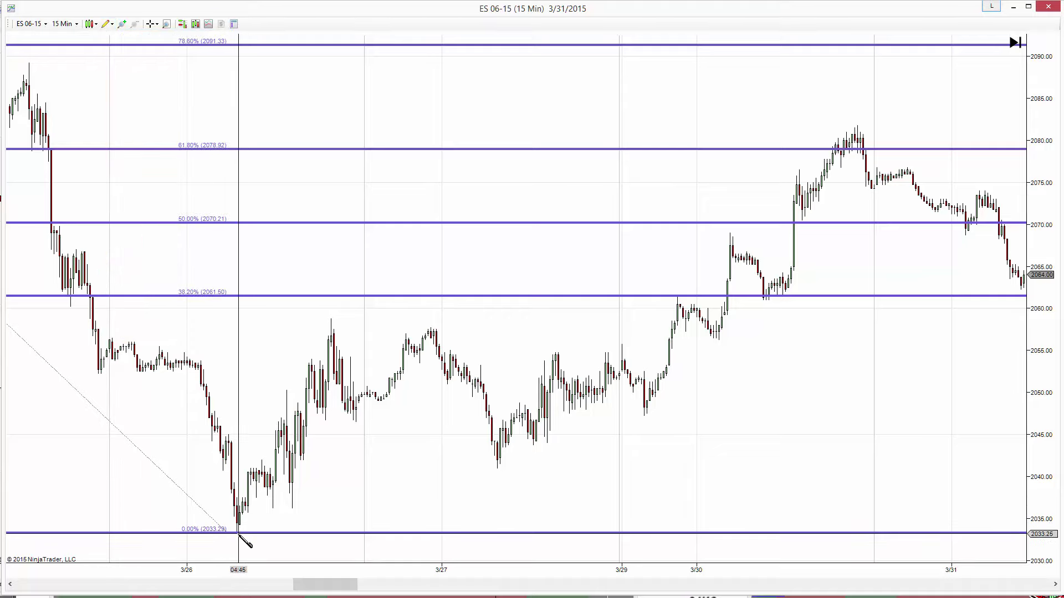
click(238, 533)
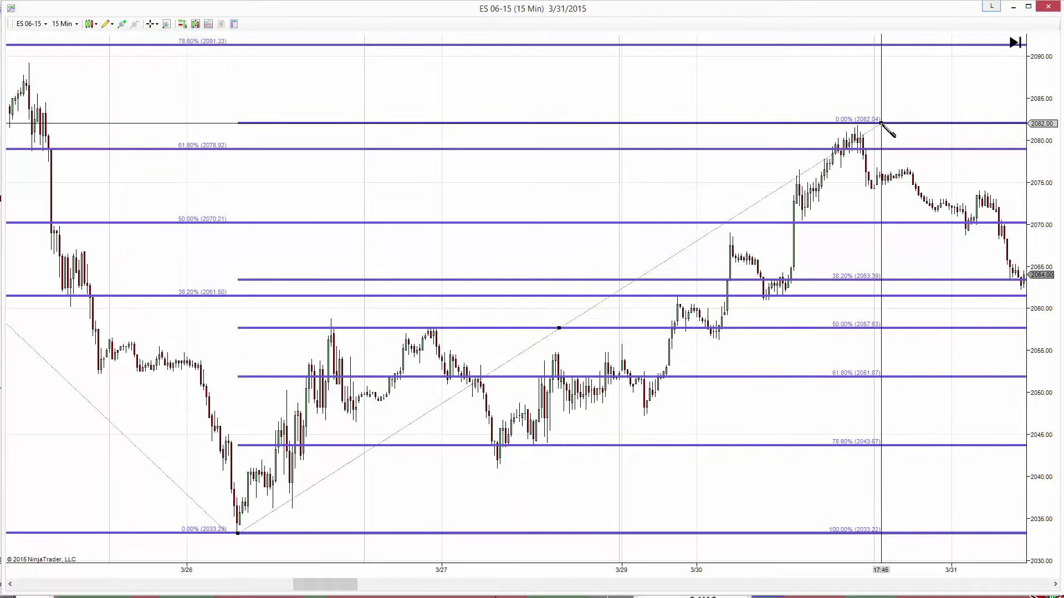
click(881, 126)
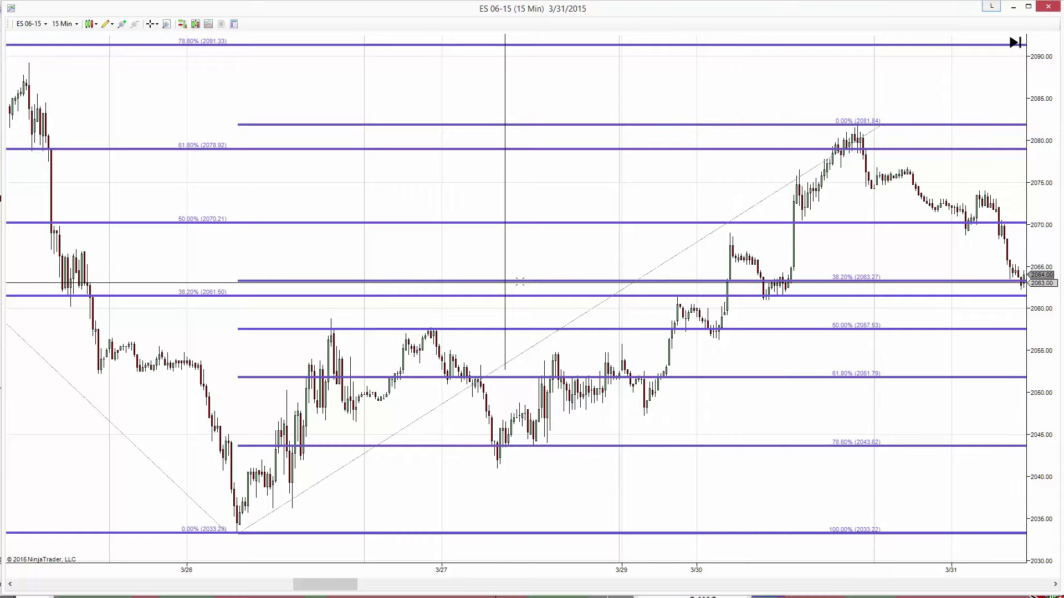
Set the new retracement's 38.2%, 50.0%, 61.8% and 78.6% level colours to Salmon.
right_click(684, 257)
click(715, 302)
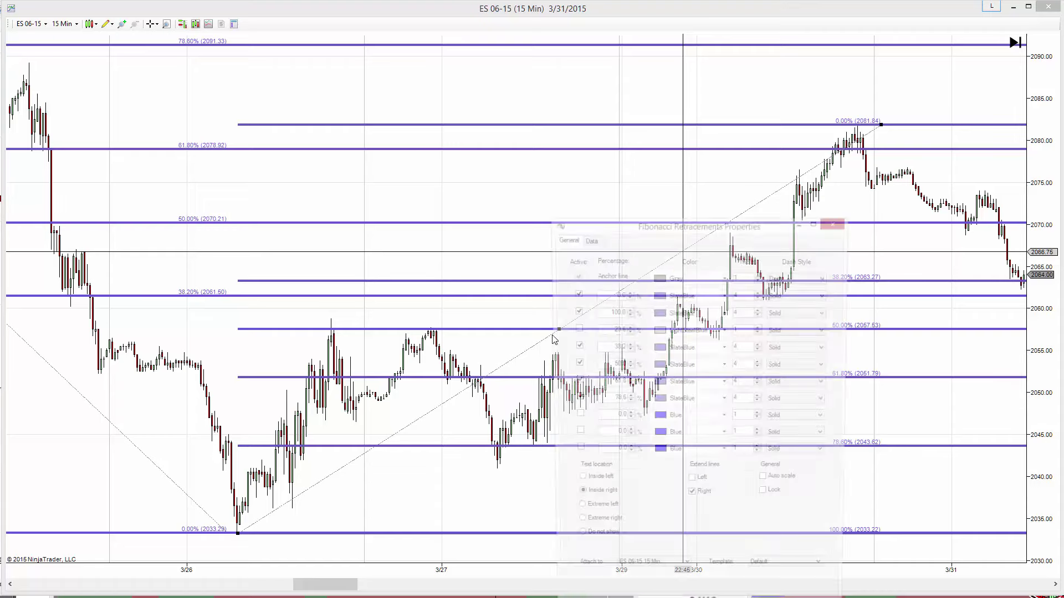
click(686, 350)
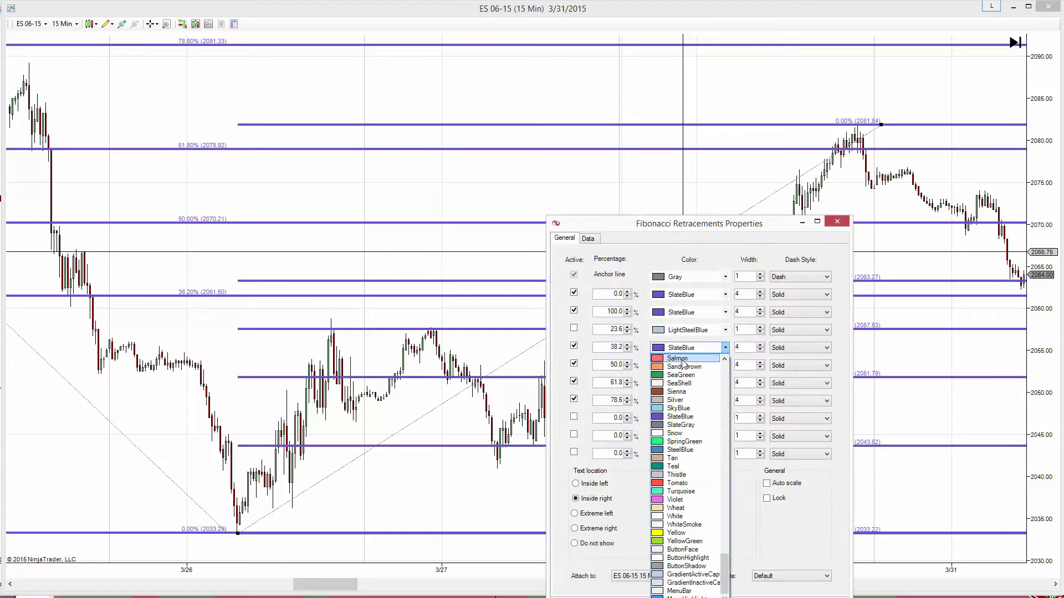
click(677, 358)
click(685, 366)
click(686, 377)
click(686, 383)
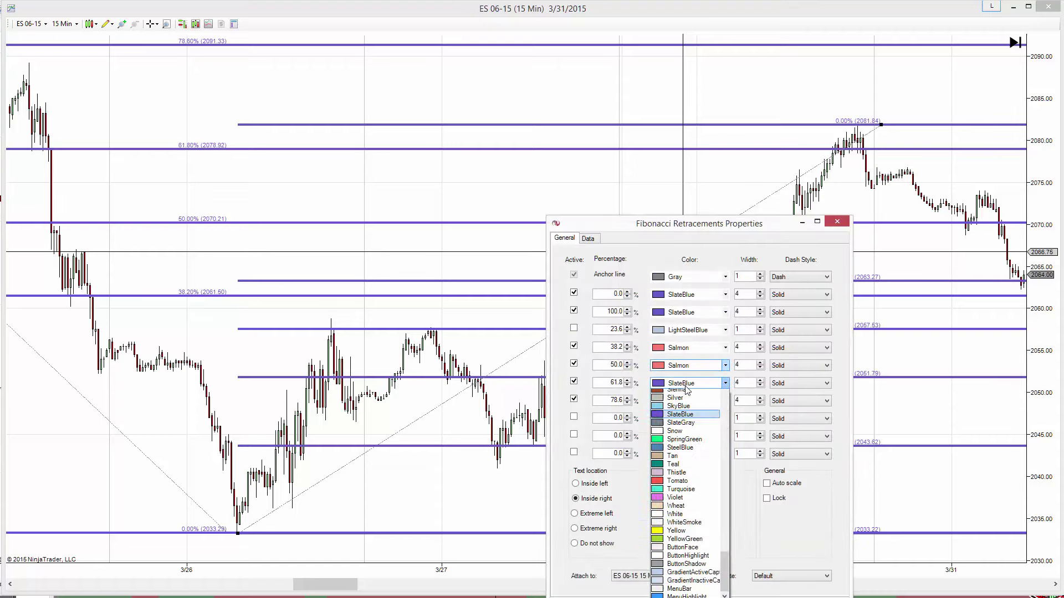
scroll(687, 421, up, 2)
click(679, 395)
click(689, 402)
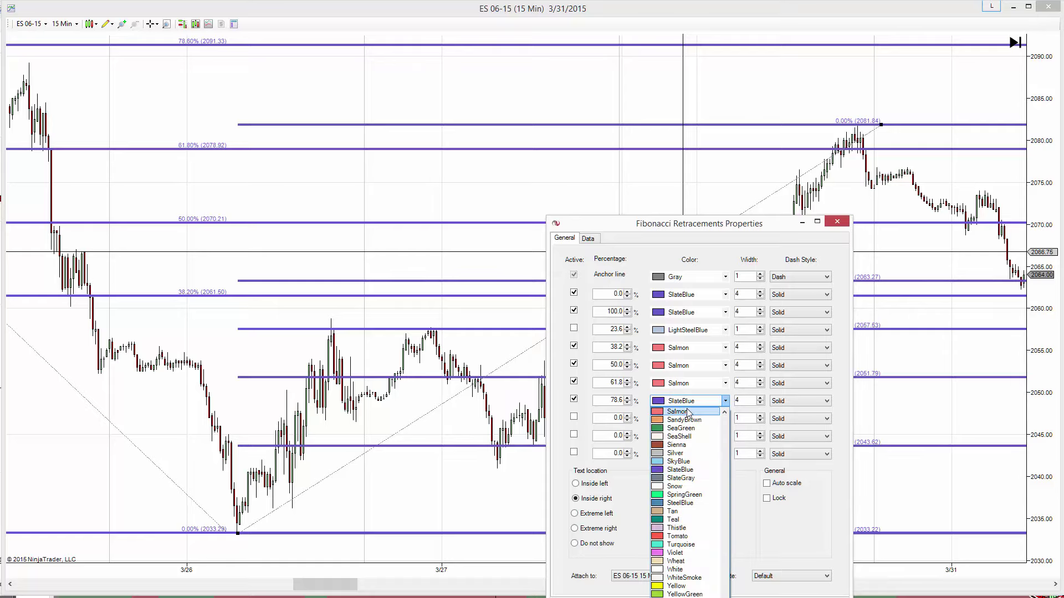
click(679, 412)
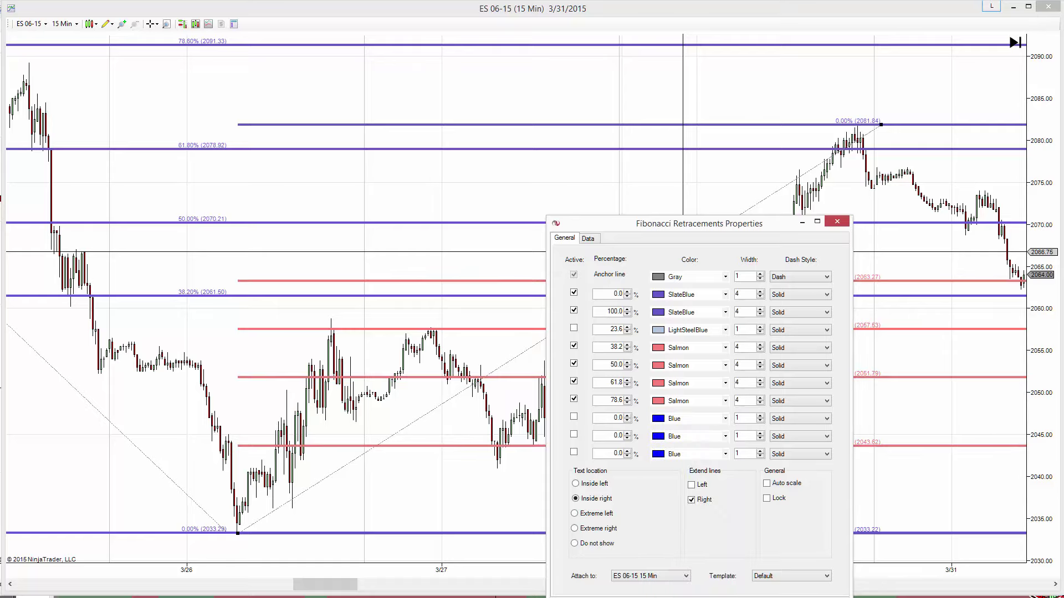
key(Return)
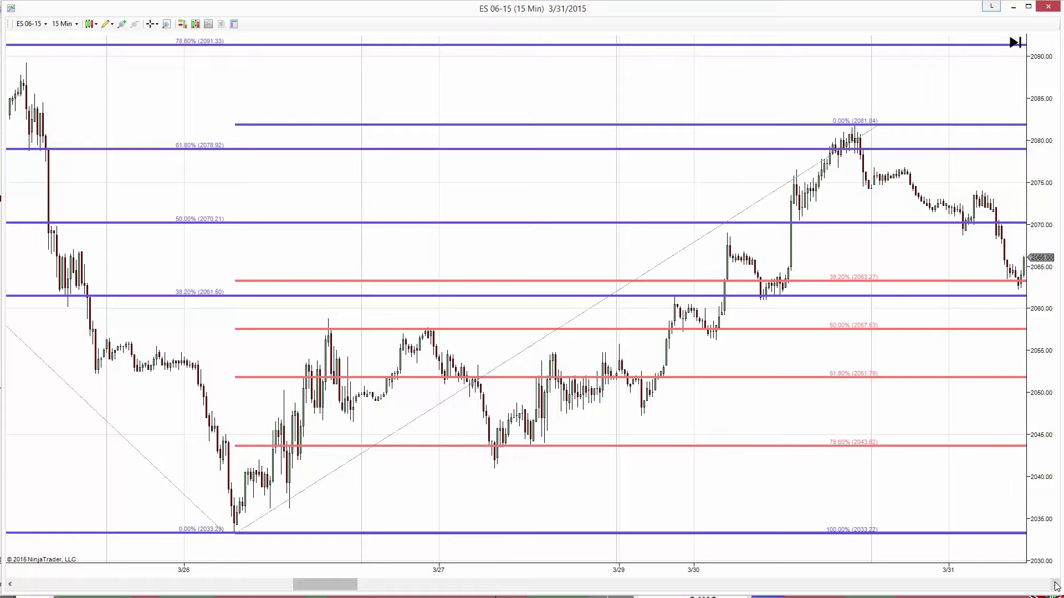
Advance the 15-minute chart through 3/31 to examine price at the salmon 38.20% retracement level.
click(1056, 585)
click(1056, 586)
click(1056, 585)
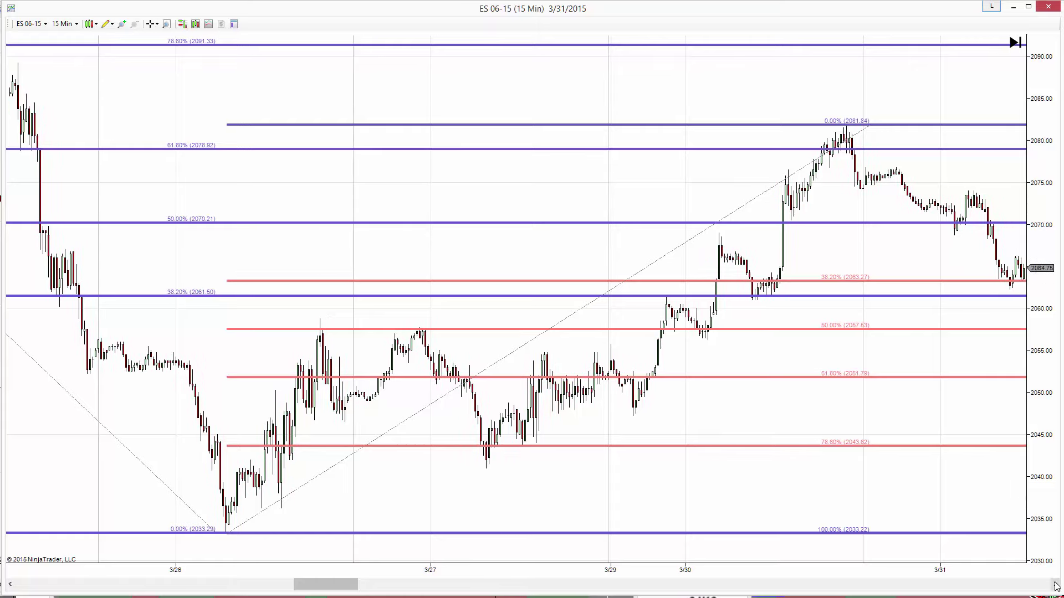
click(1056, 586)
click(1056, 585)
click(1056, 585)
click(1056, 585)
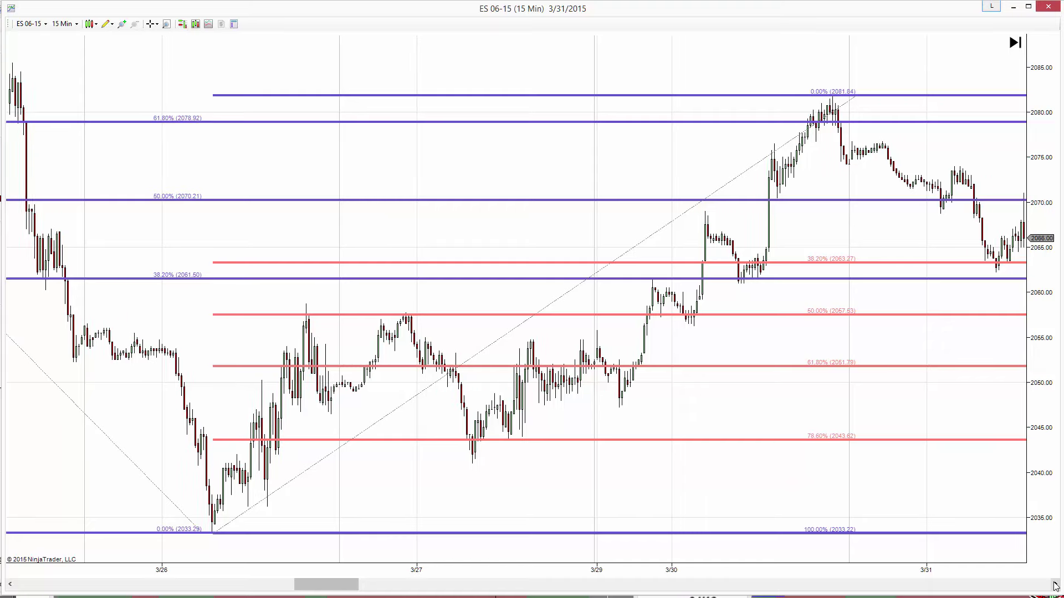
click(1056, 585)
click(1056, 585)
click(1056, 585)
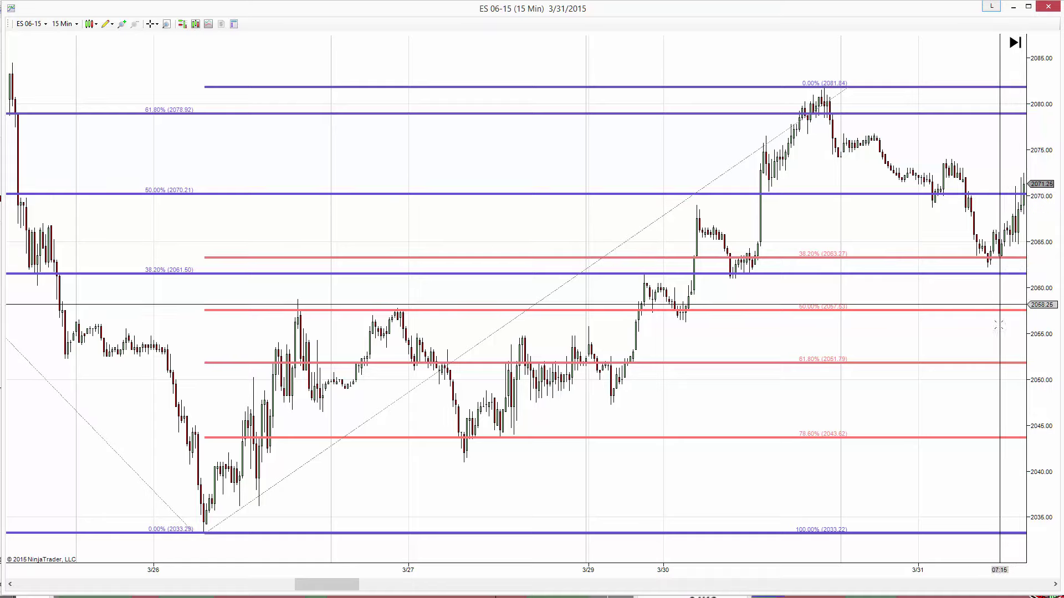
Draw a Fibonacci retracement on the 15-minute chart from the 3/30 high at about 2081.89 down to the 3/31 low at about 2062.26.
click(1056, 585)
click(1056, 585)
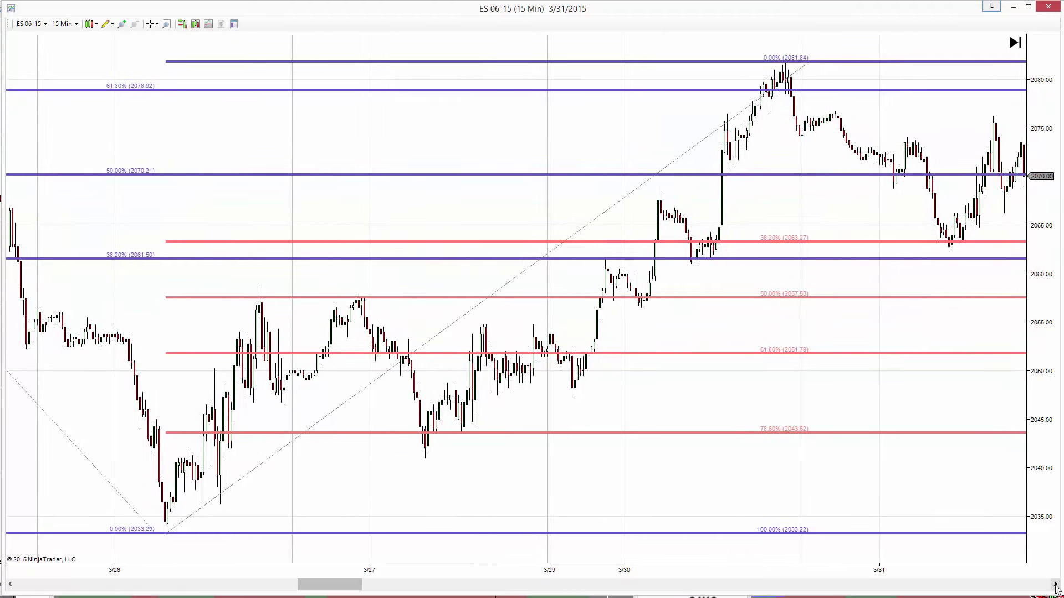
click(1056, 585)
click(1055, 585)
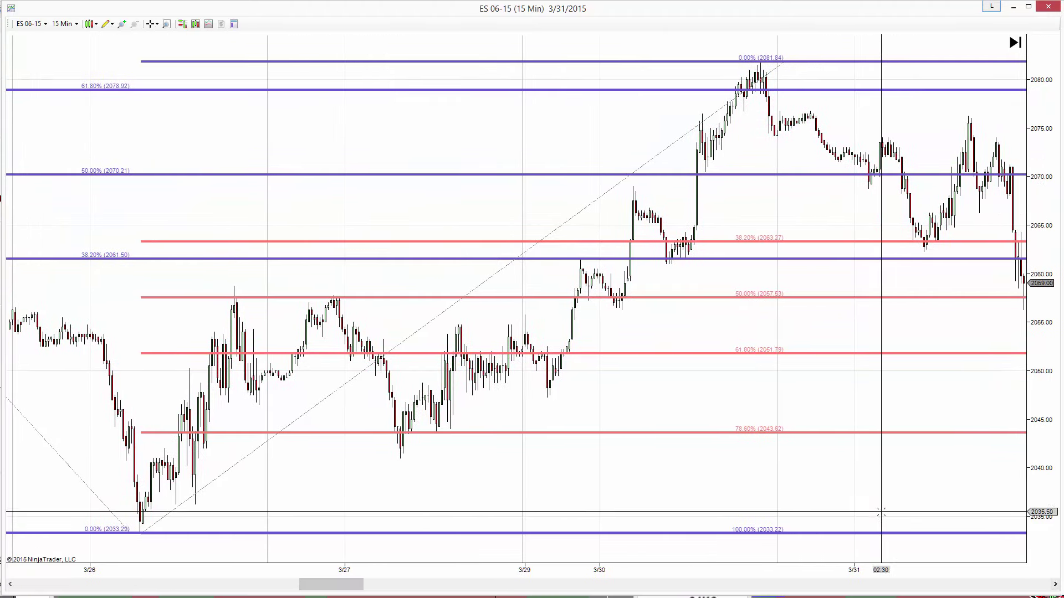
drag(927, 120, 978, 124)
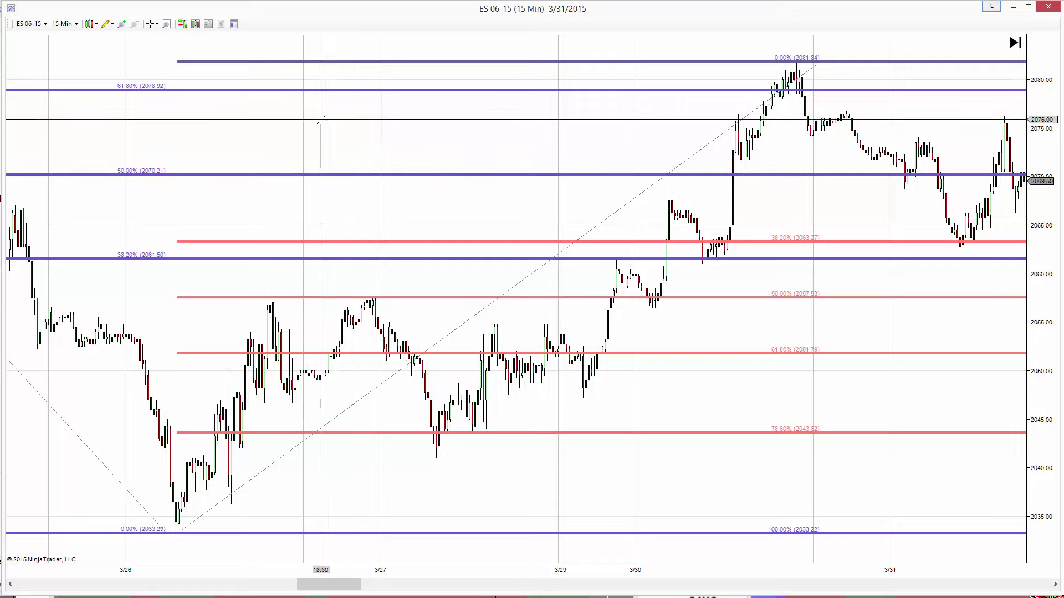
click(105, 26)
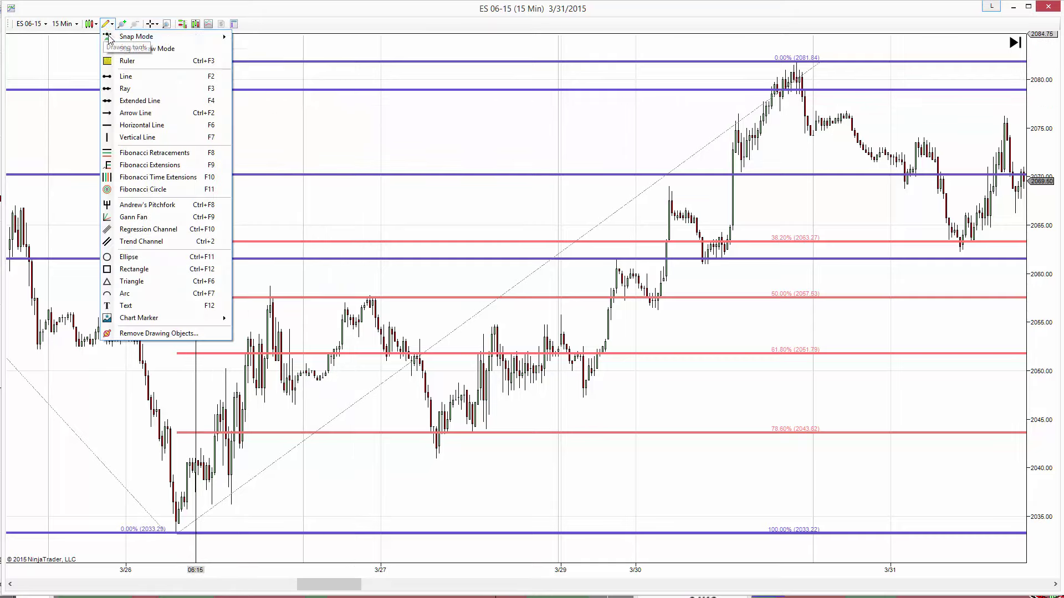
click(150, 153)
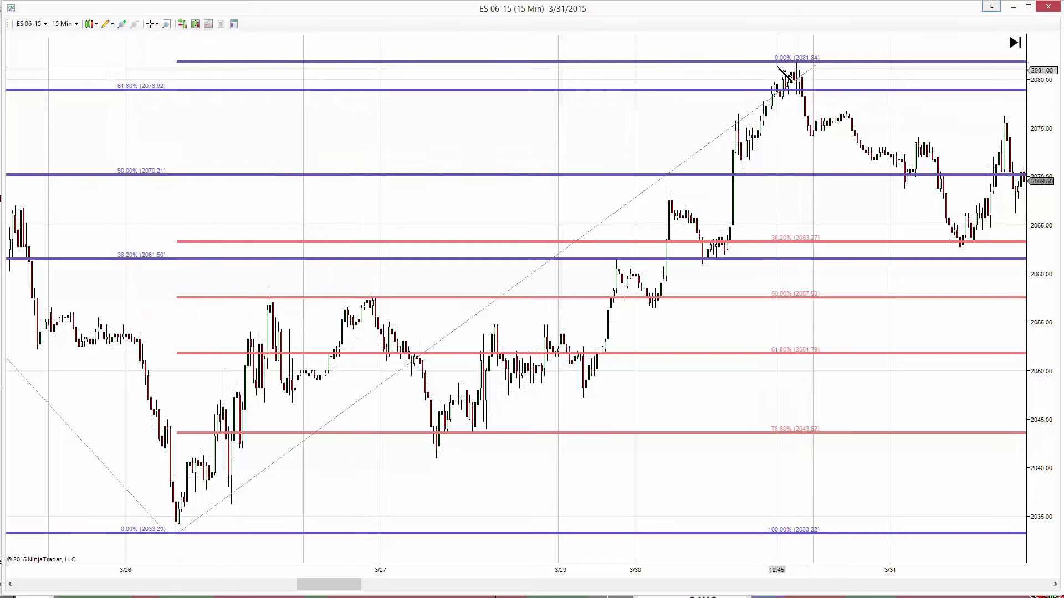
click(802, 62)
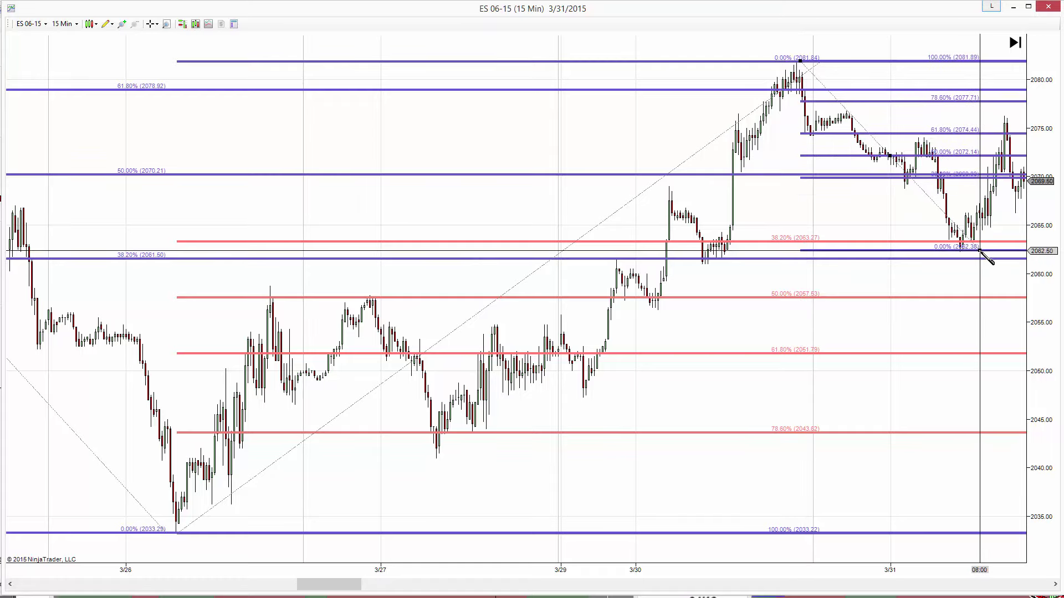
click(978, 253)
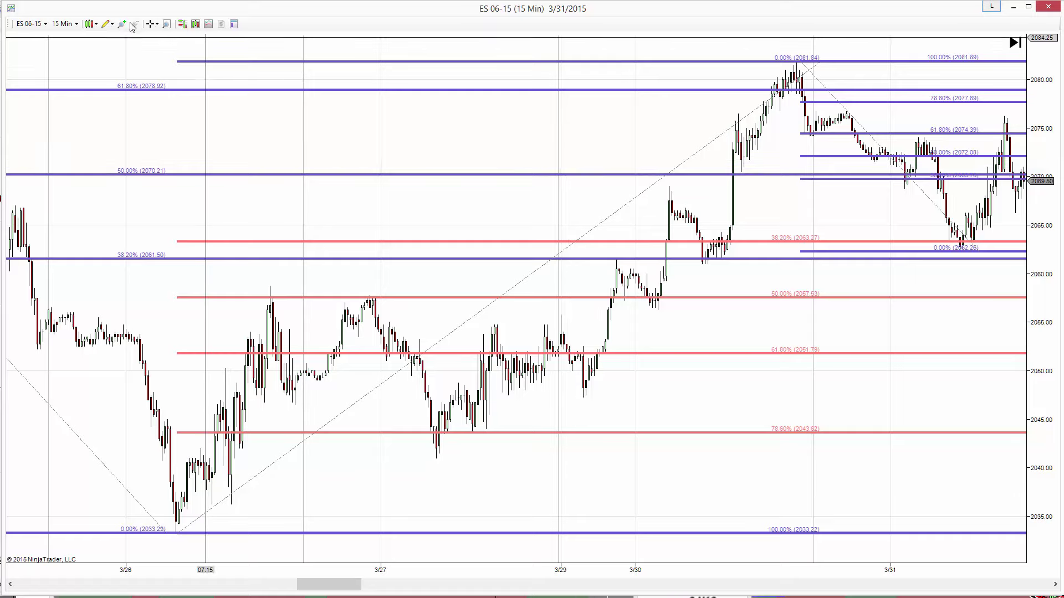
Draw a Fibonacci extension from the 3/31 swing high to the low at about 2062.32, and remove the short 3/30–3/31 retracement.
click(108, 24)
click(150, 165)
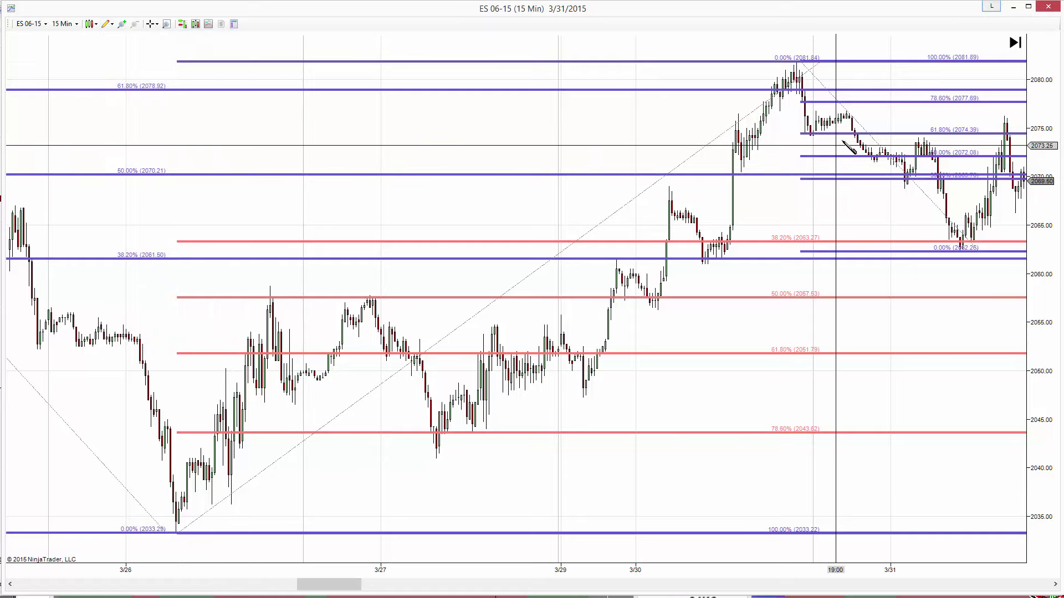
click(1006, 116)
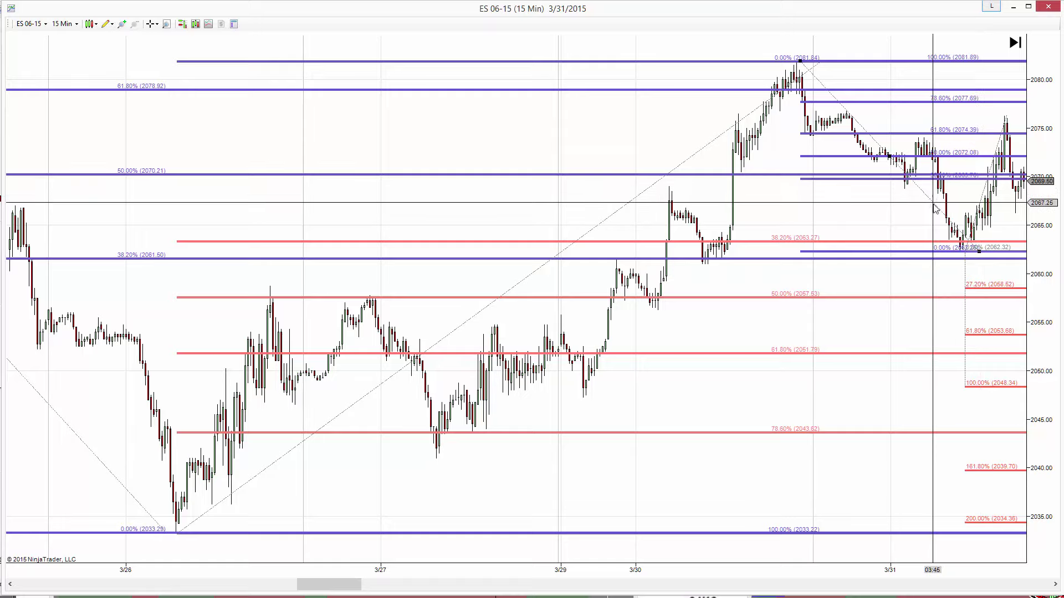
right_click(935, 209)
click(949, 221)
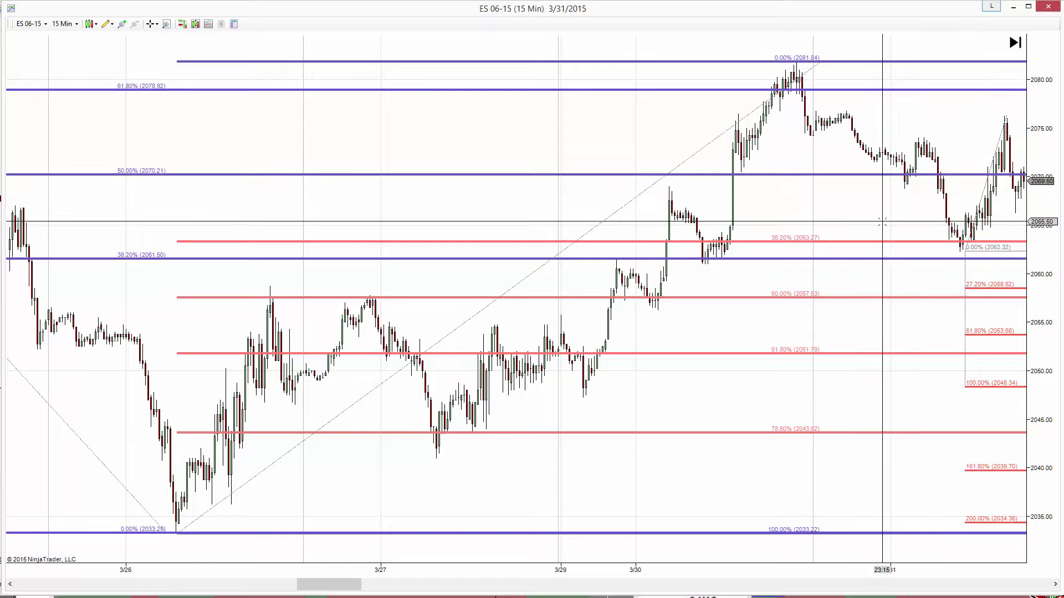
Advance the 15-minute chart bar by bar to examine price at the red extension levels and the salmon retracement levels.
click(1056, 585)
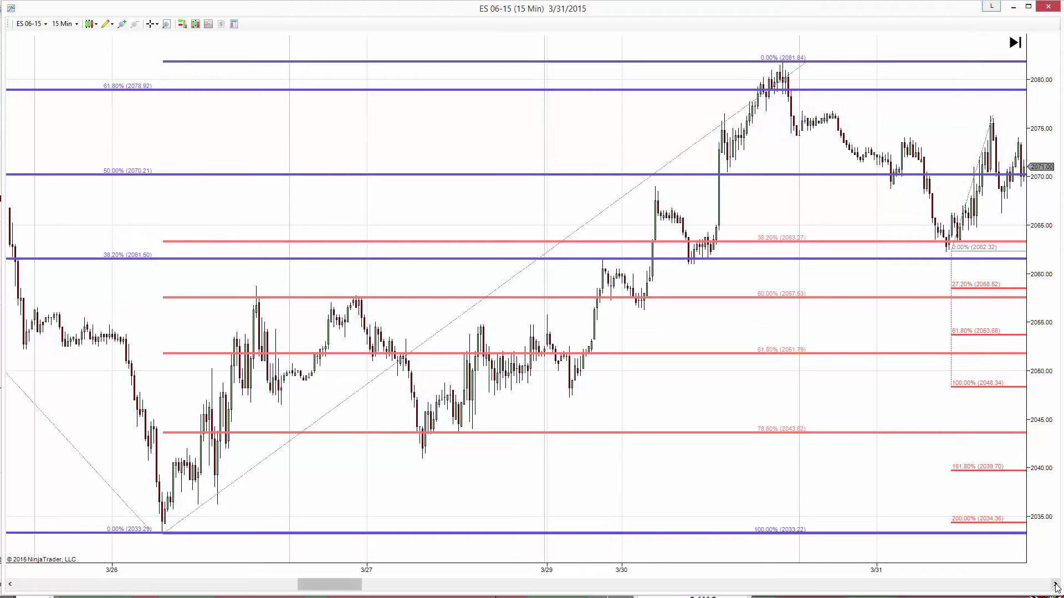
click(1055, 585)
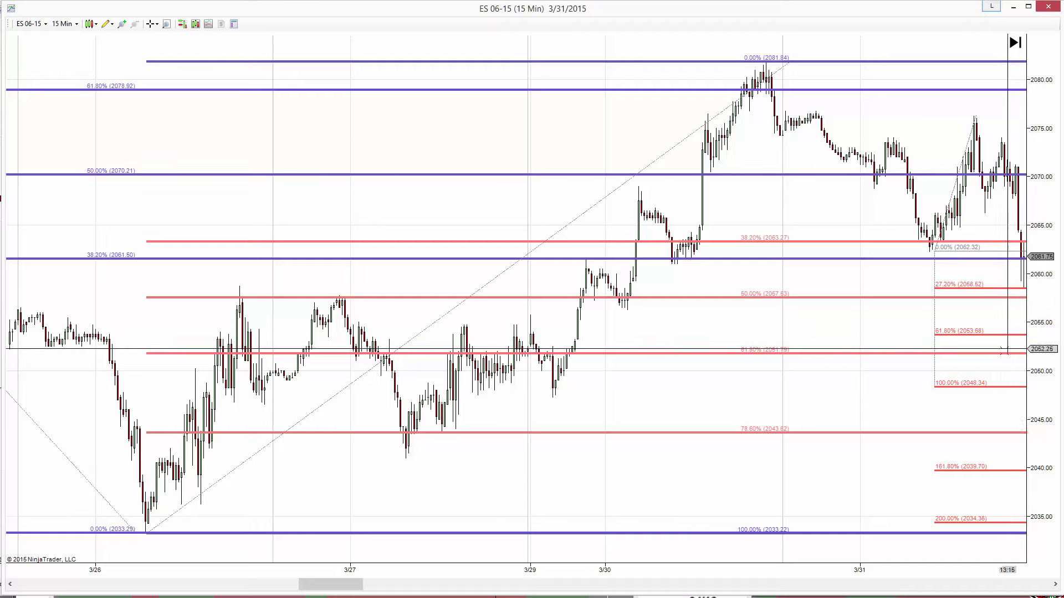
click(1054, 586)
click(1055, 587)
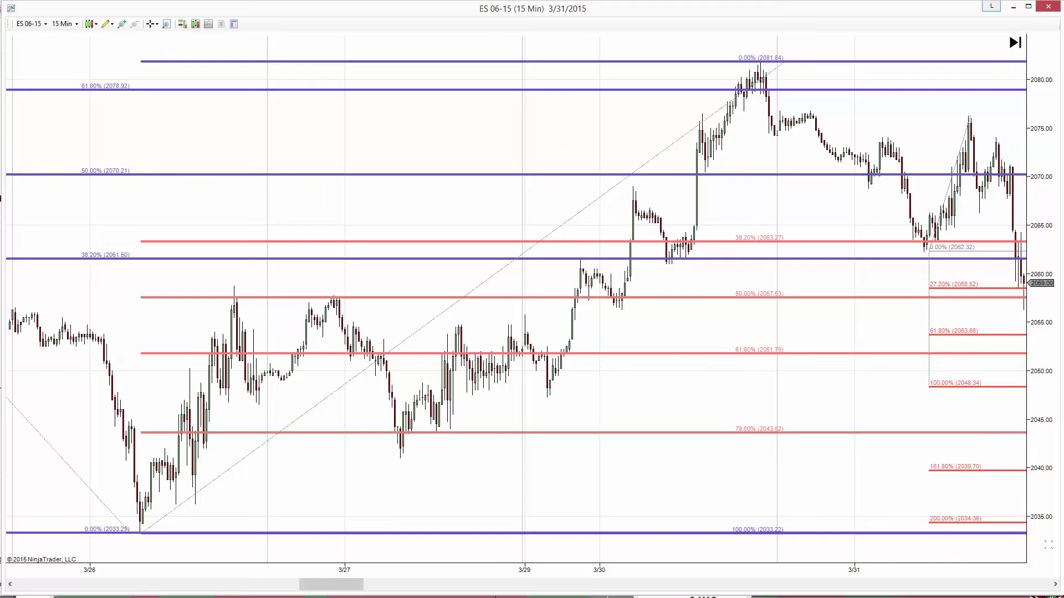
click(1055, 585)
click(1055, 586)
click(1055, 585)
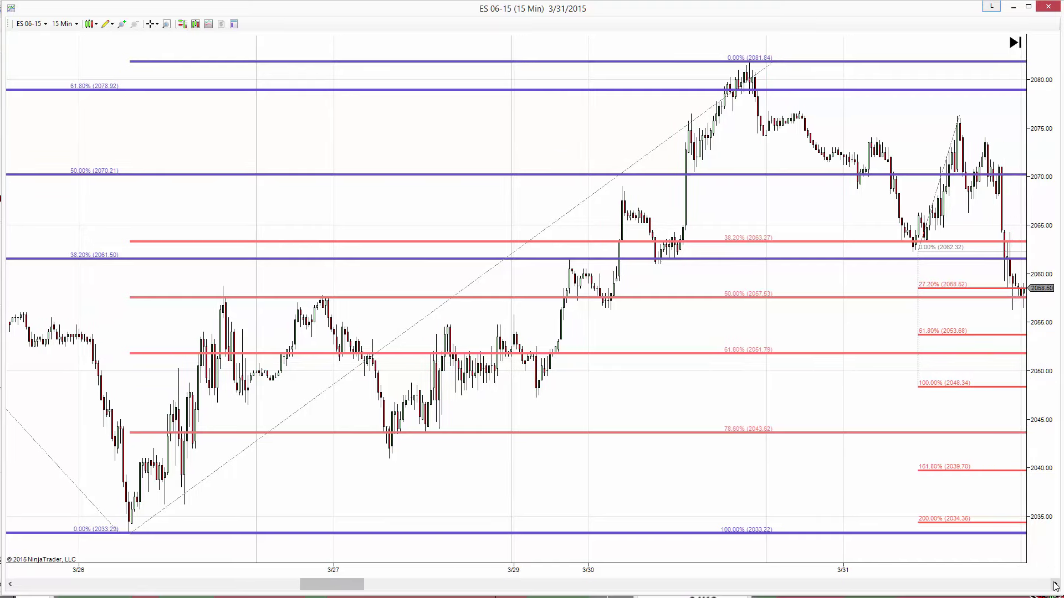
click(1055, 585)
click(1055, 585)
click(1055, 586)
click(1055, 585)
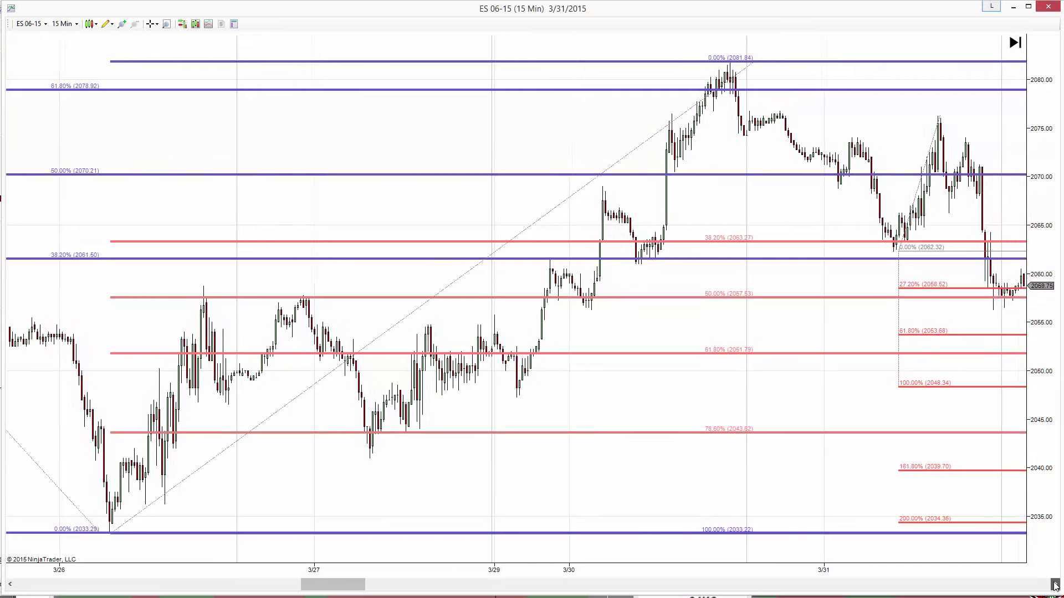
click(1055, 585)
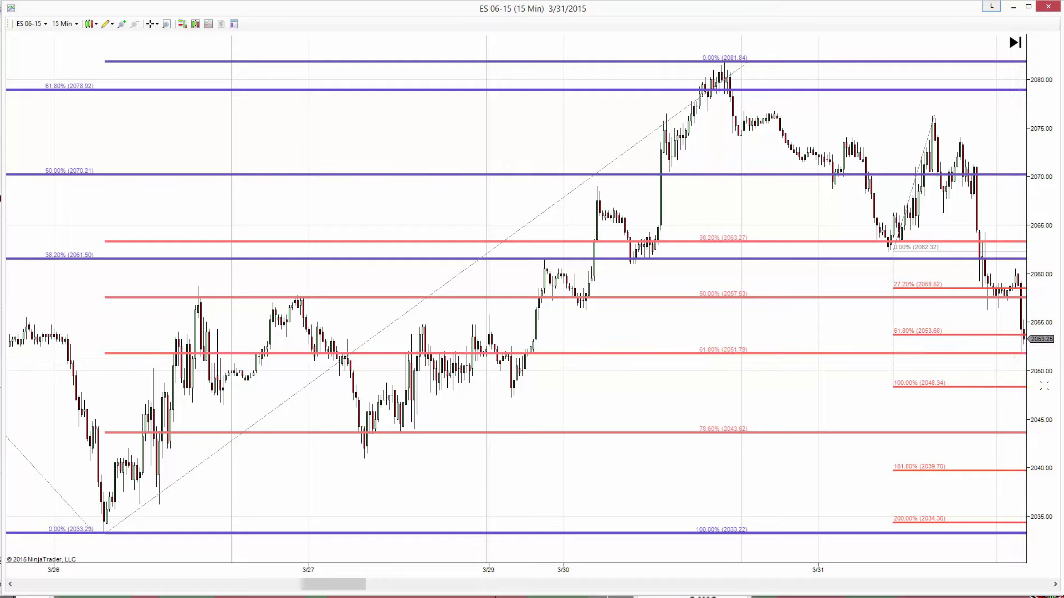
click(1055, 586)
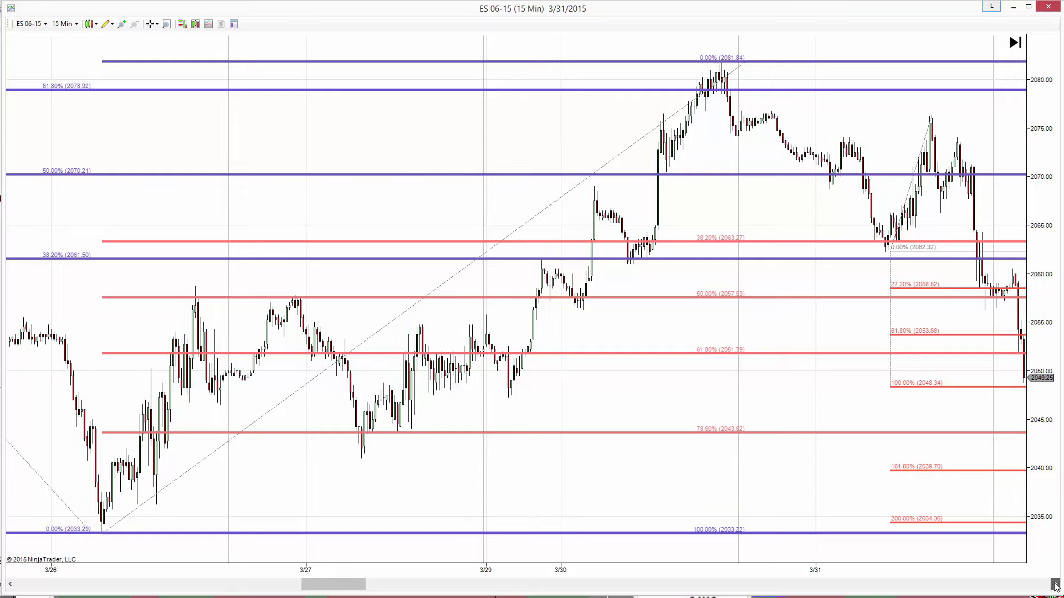
click(1056, 586)
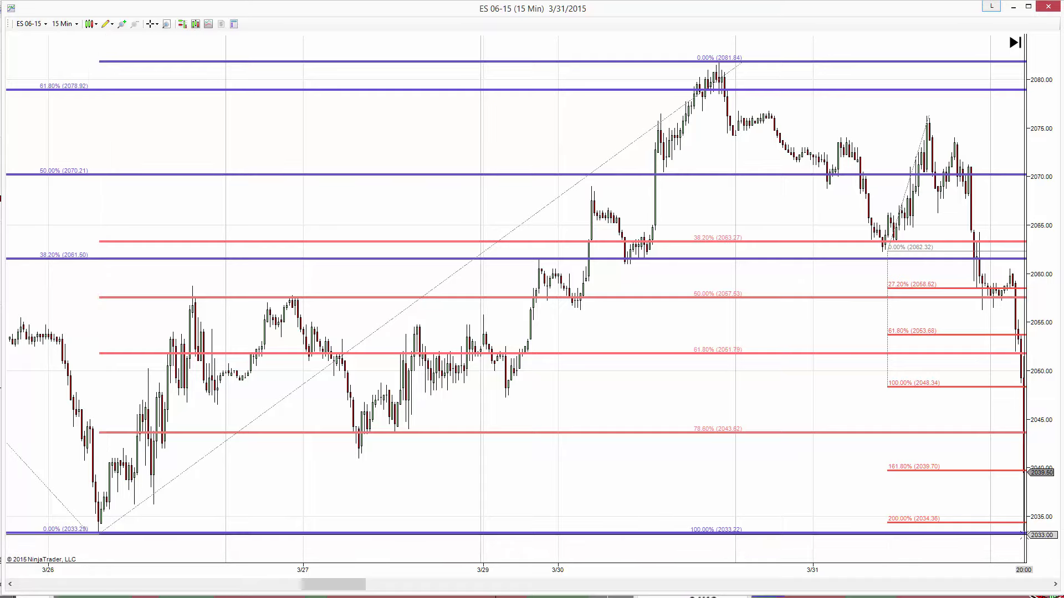
Remove the red Fibonacci extension from the 15-minute chart.
right_click(887, 321)
click(906, 342)
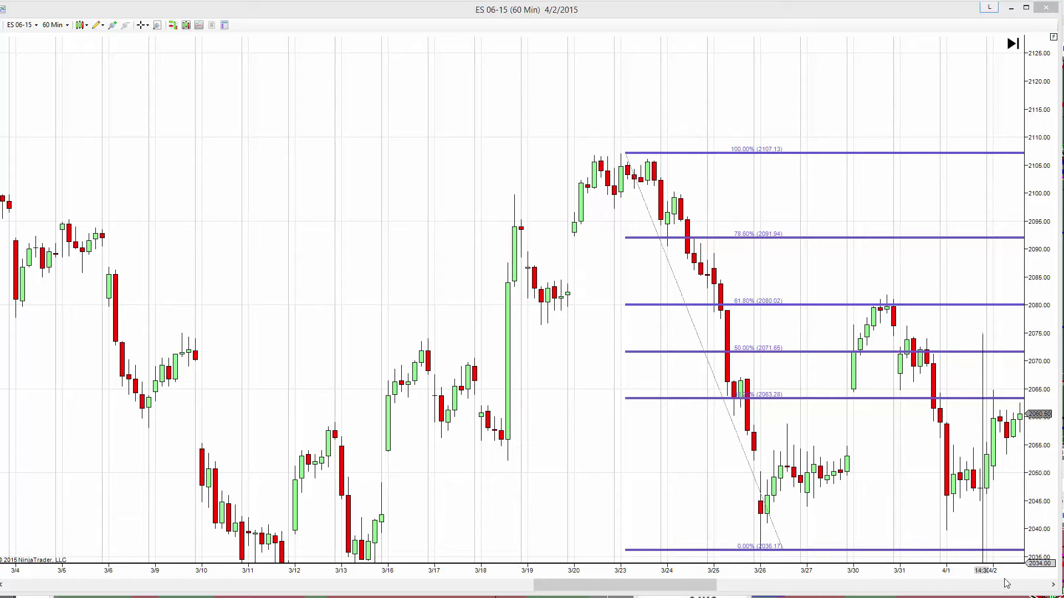
Advance the 60-minute chart from 4/2 to 4/8 to examine how price reacts at the 61.80% retracement level.
click(1054, 587)
click(1054, 587)
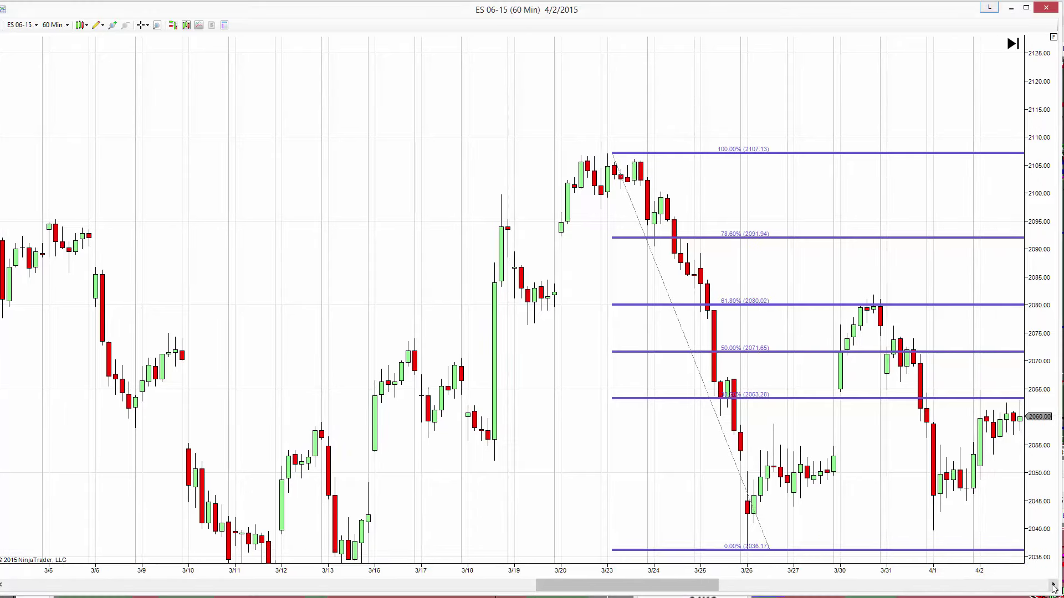
click(1054, 587)
click(1054, 587)
click(1054, 588)
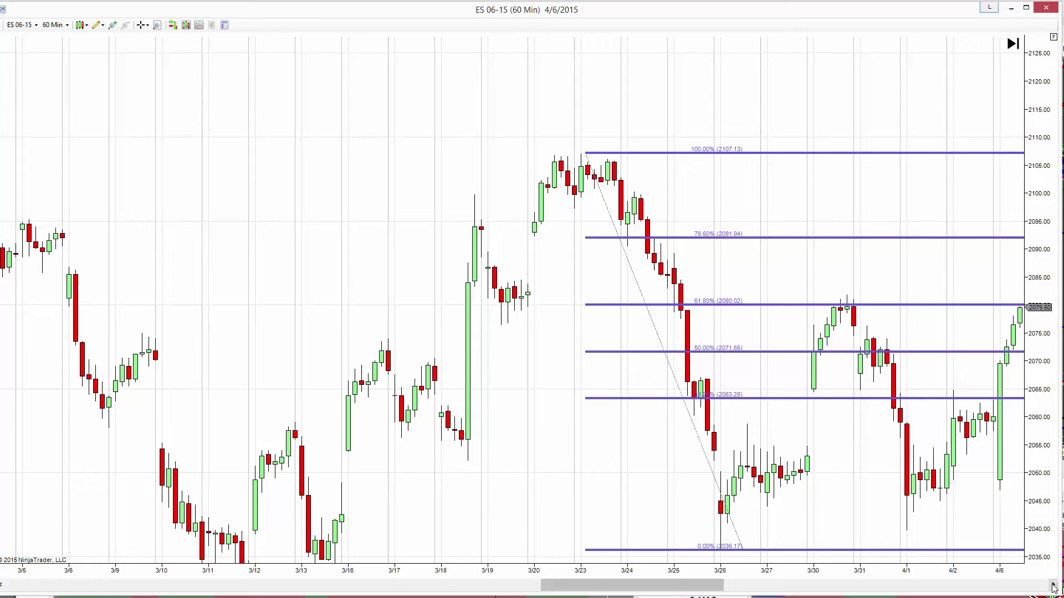
click(1054, 588)
click(1054, 587)
click(1054, 588)
click(1054, 587)
click(1054, 587)
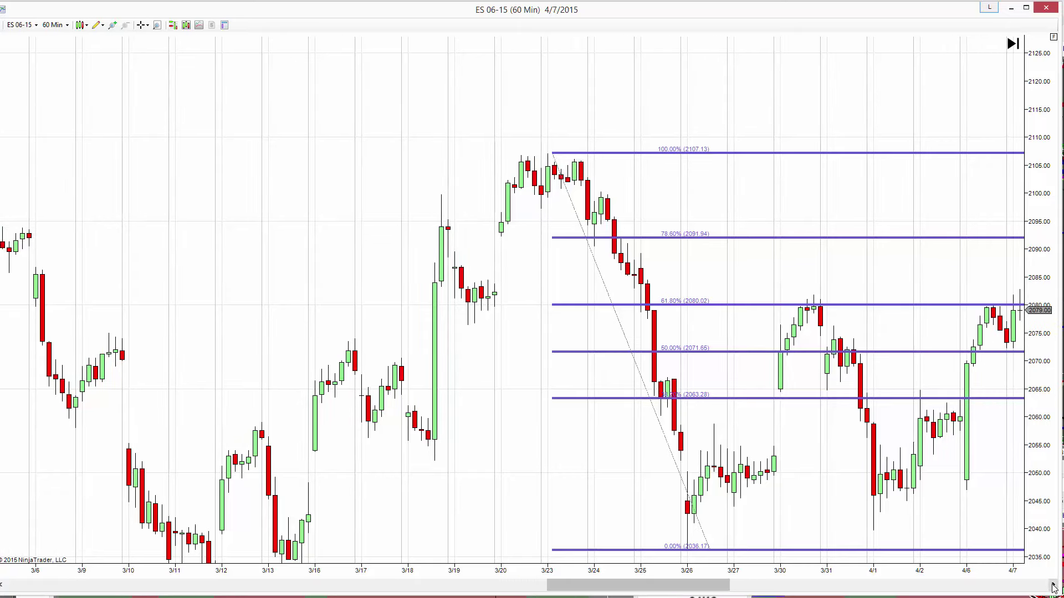
click(1054, 587)
click(1054, 587)
click(1054, 587)
click(1054, 588)
click(1054, 588)
click(1054, 588)
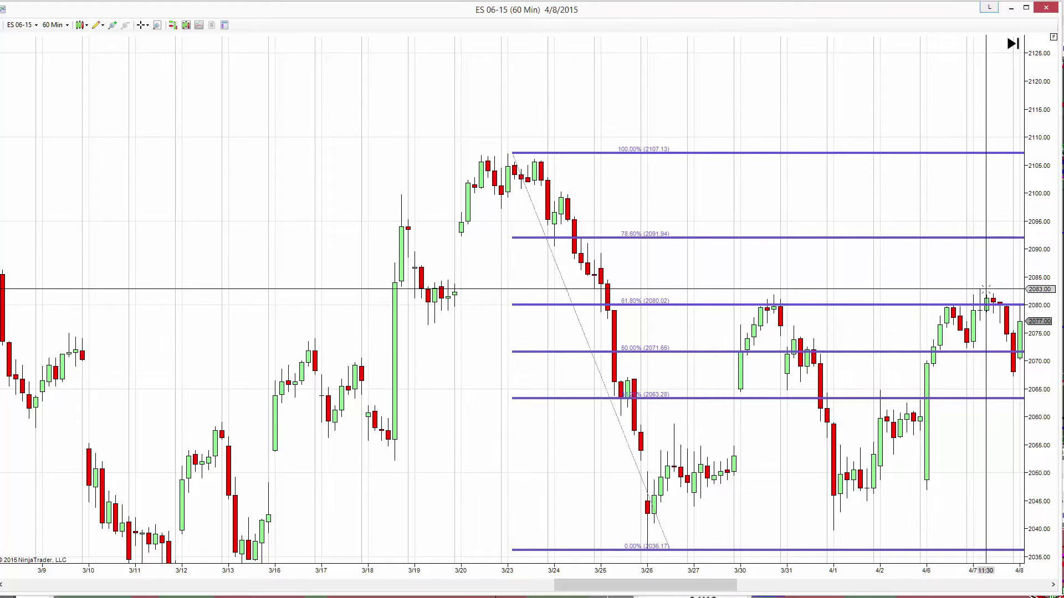
Draw a Fibonacci extension on the 60-minute chart from the 4/1 low up to the 3/30 swing high at about 2081.89.
click(98, 25)
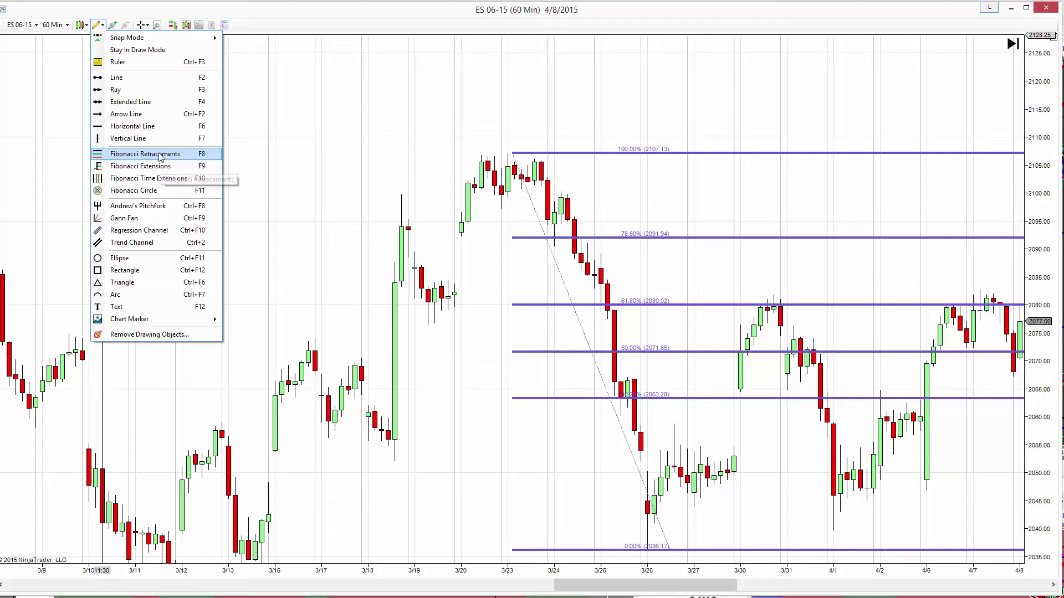
click(146, 157)
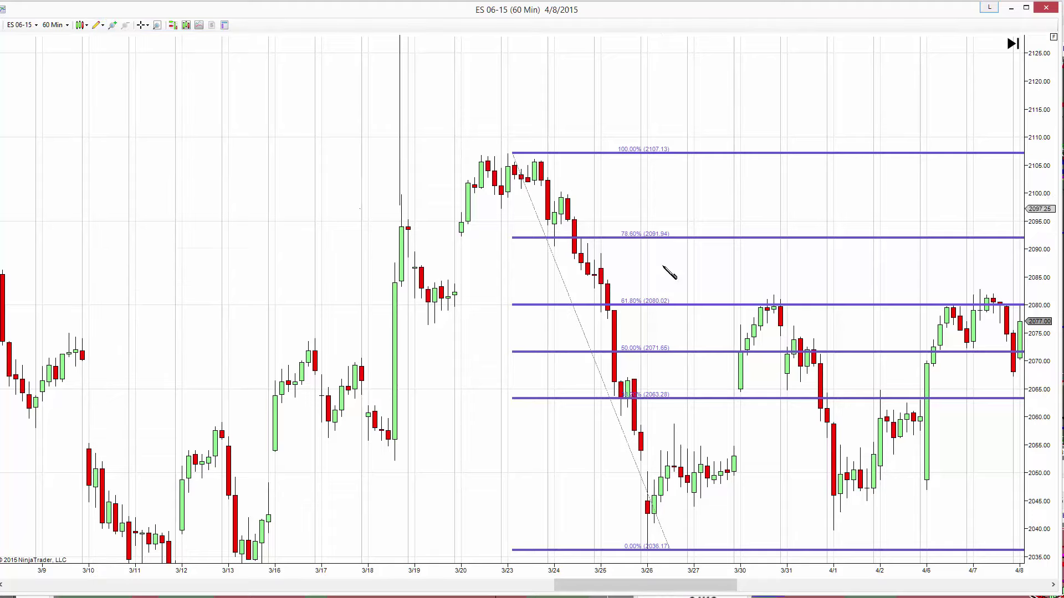
click(834, 531)
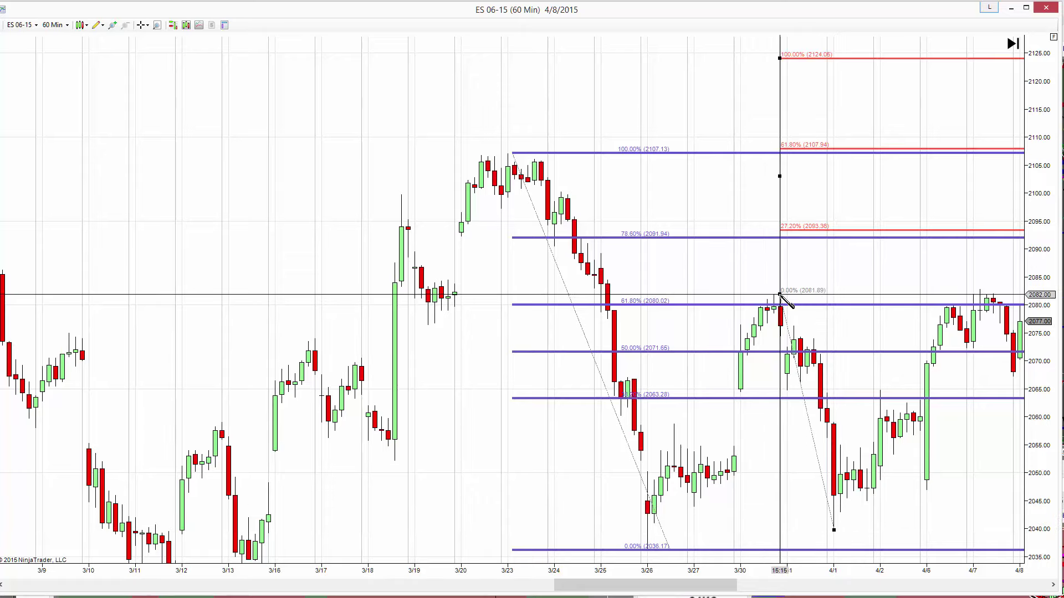
click(781, 295)
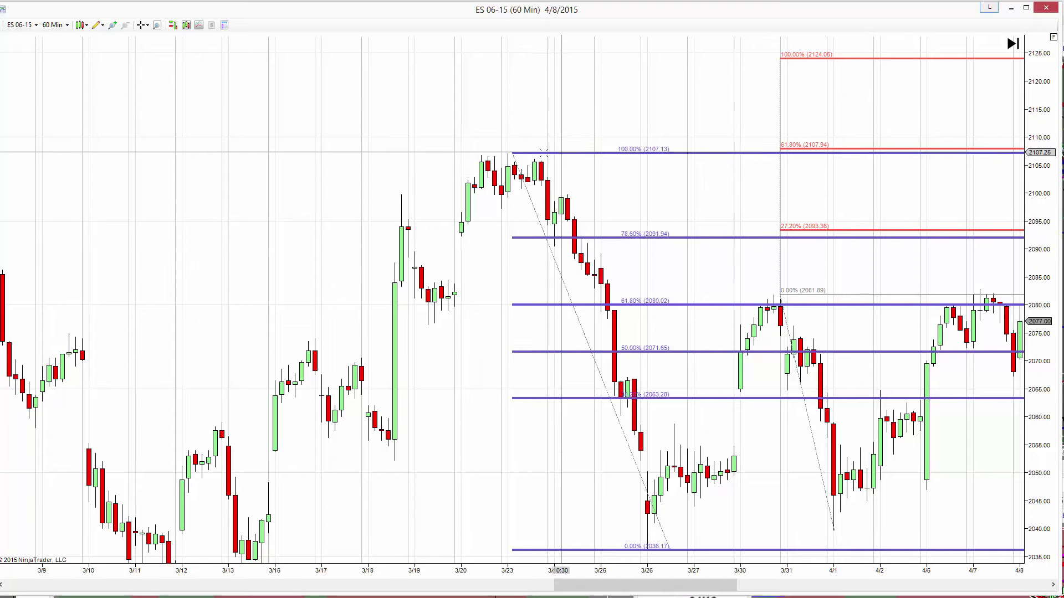
Advance the 60-minute chart to 4/10 to examine price at the 27.20% extension and 78.60% retracement levels.
click(1053, 588)
click(1052, 587)
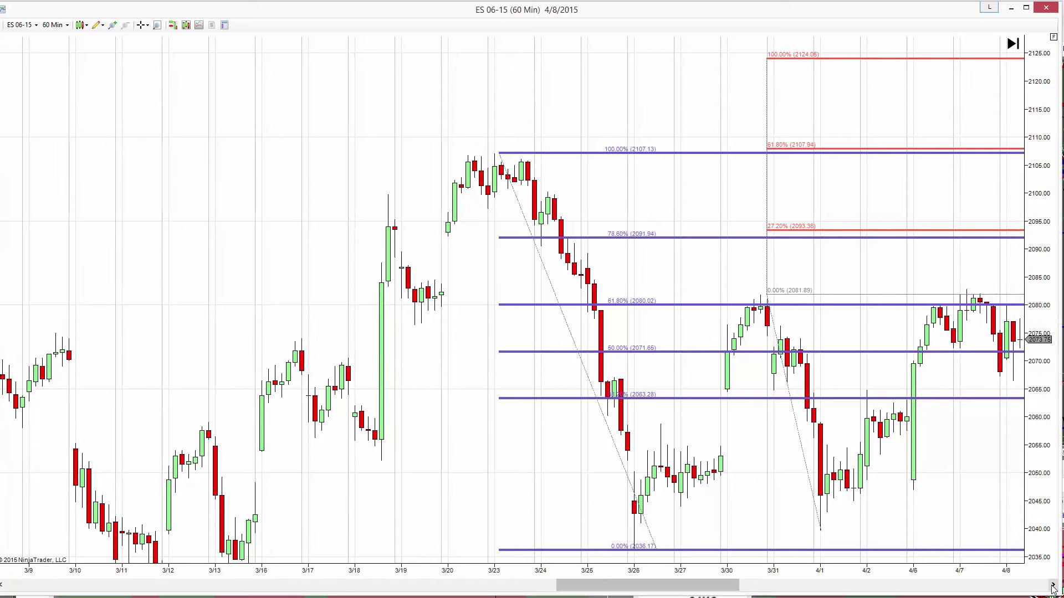
click(1053, 587)
click(1053, 588)
click(1053, 587)
click(1053, 587)
click(1053, 587)
click(1053, 588)
click(1053, 587)
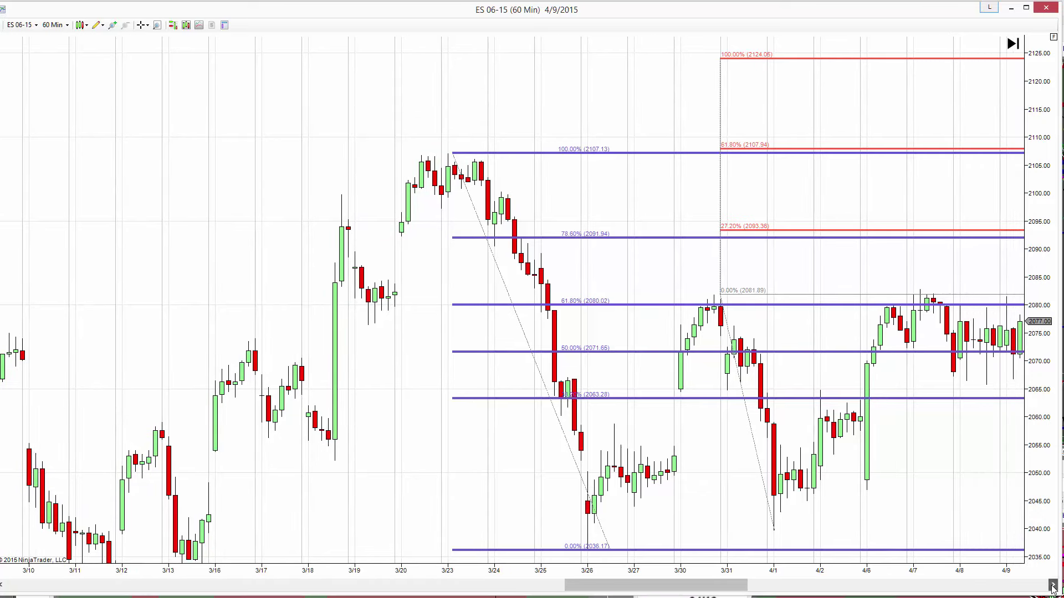
click(1052, 587)
click(1053, 587)
click(1053, 587)
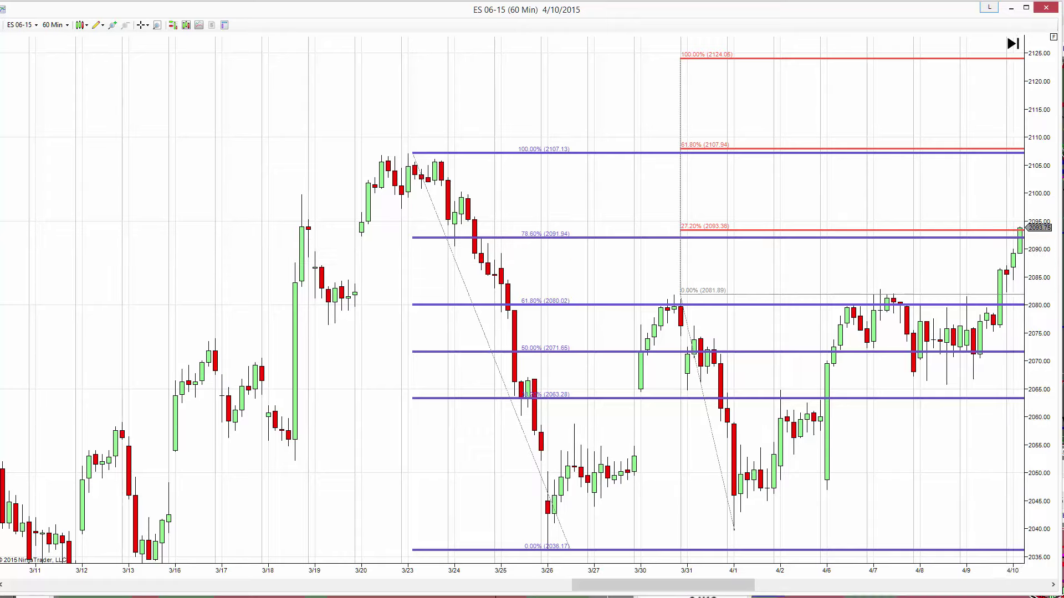
Advance the 60-minute chart from 4/10 to 4/17 to examine how price reacts around the 27.20% extension and the retracement levels.
click(1054, 587)
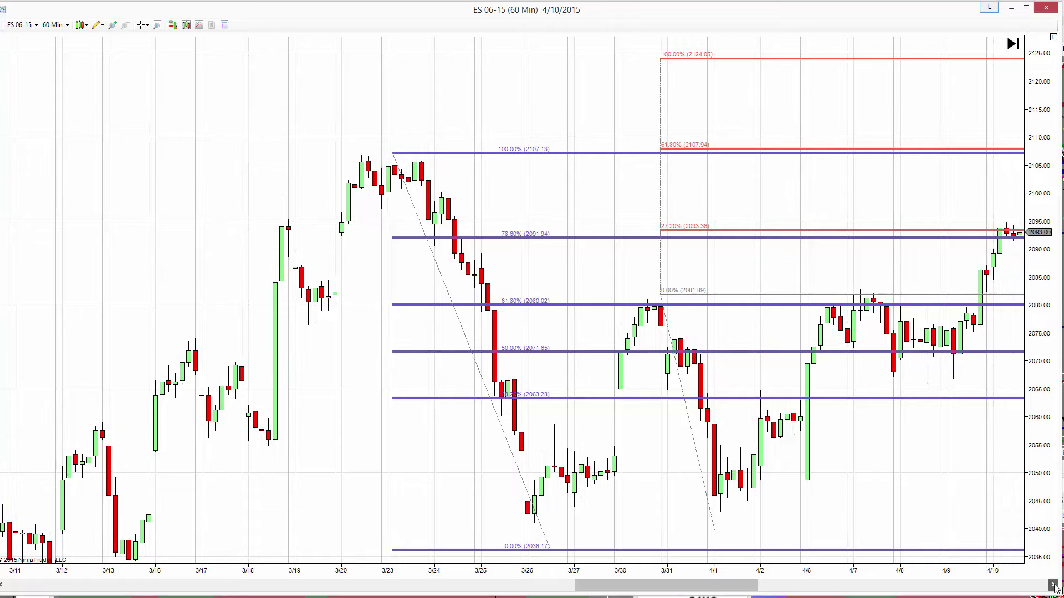
drag(1055, 588, 1054, 587)
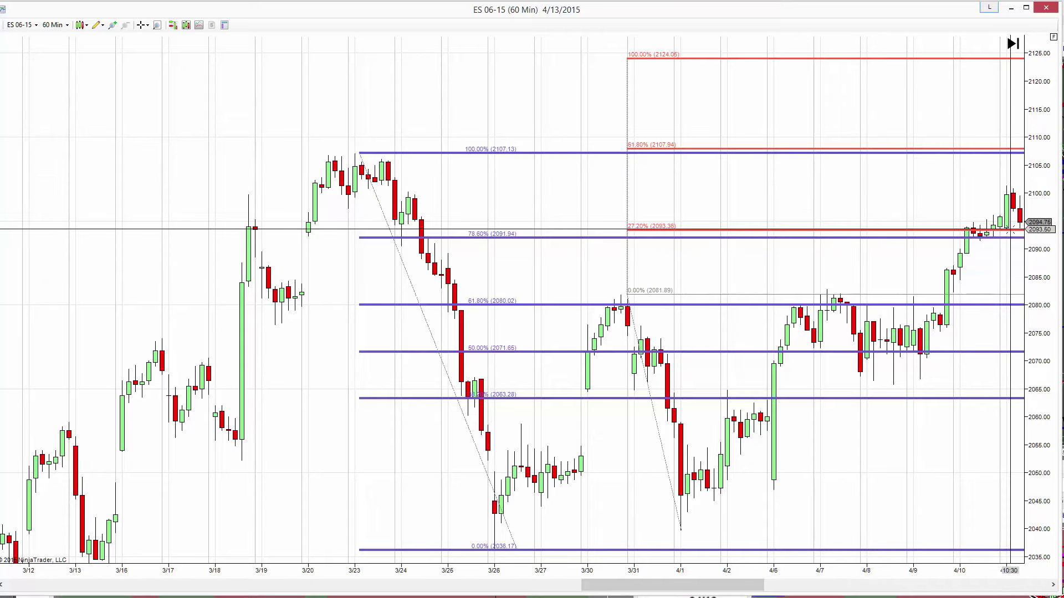
click(1052, 585)
click(1052, 586)
click(1052, 585)
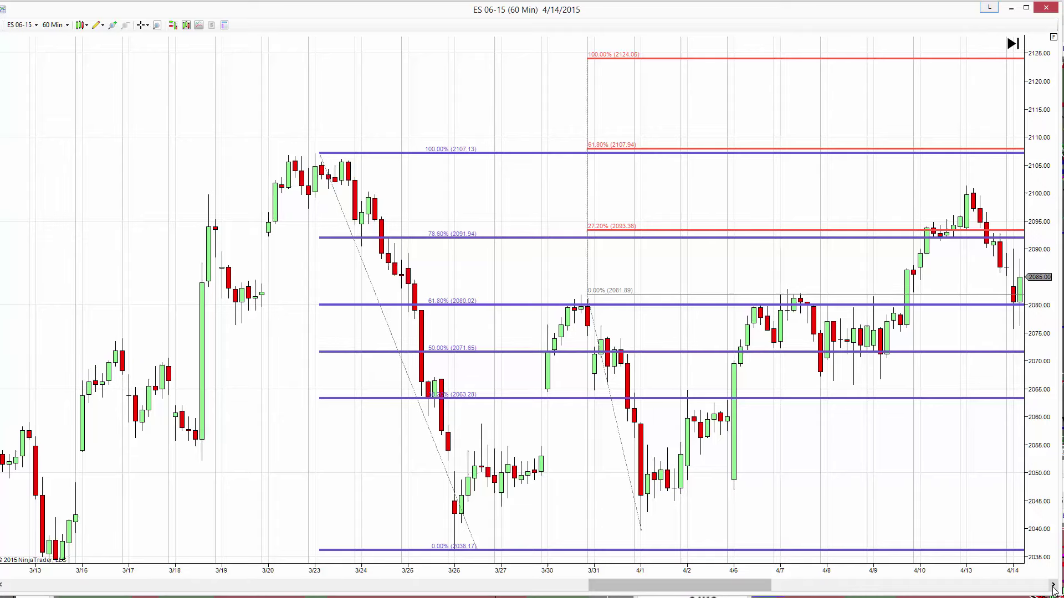
click(1053, 585)
click(1052, 585)
click(1052, 585)
click(1052, 586)
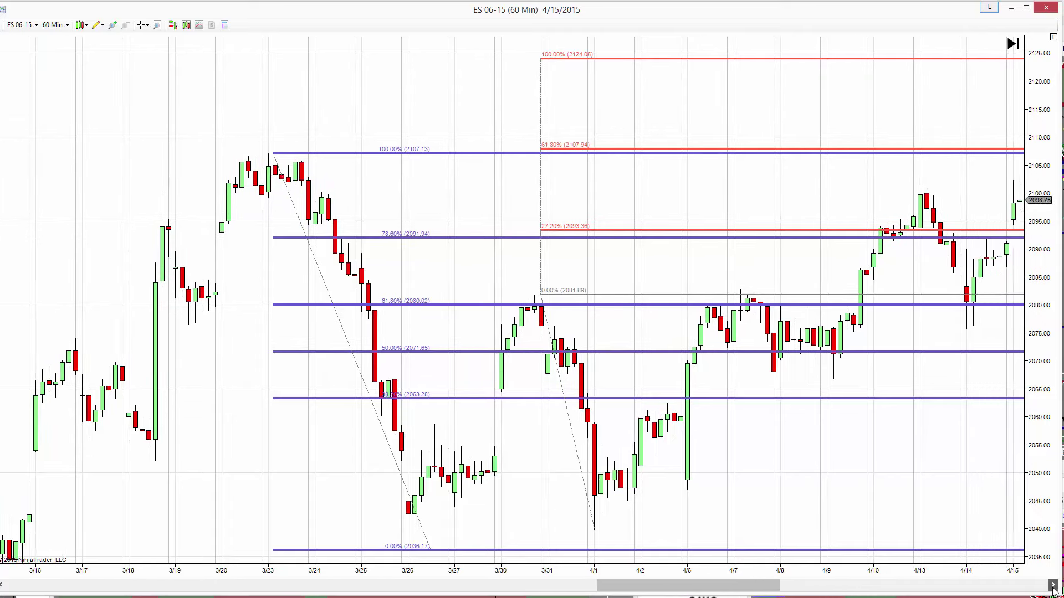
click(1053, 585)
click(1052, 585)
click(1052, 585)
click(1052, 585)
click(1053, 585)
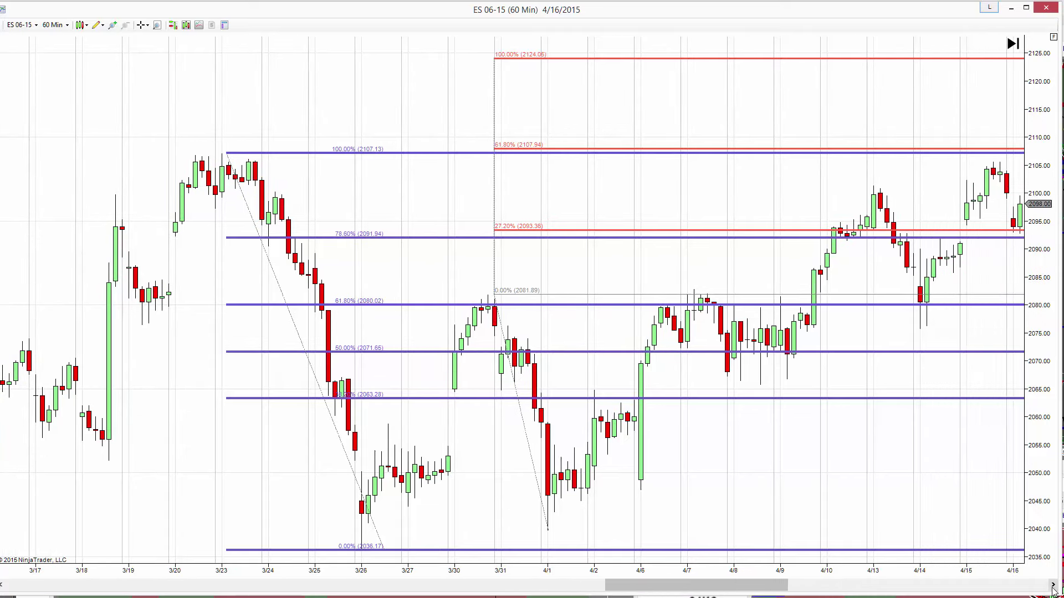
click(1053, 585)
click(1053, 585)
click(1052, 585)
click(1052, 585)
click(1053, 585)
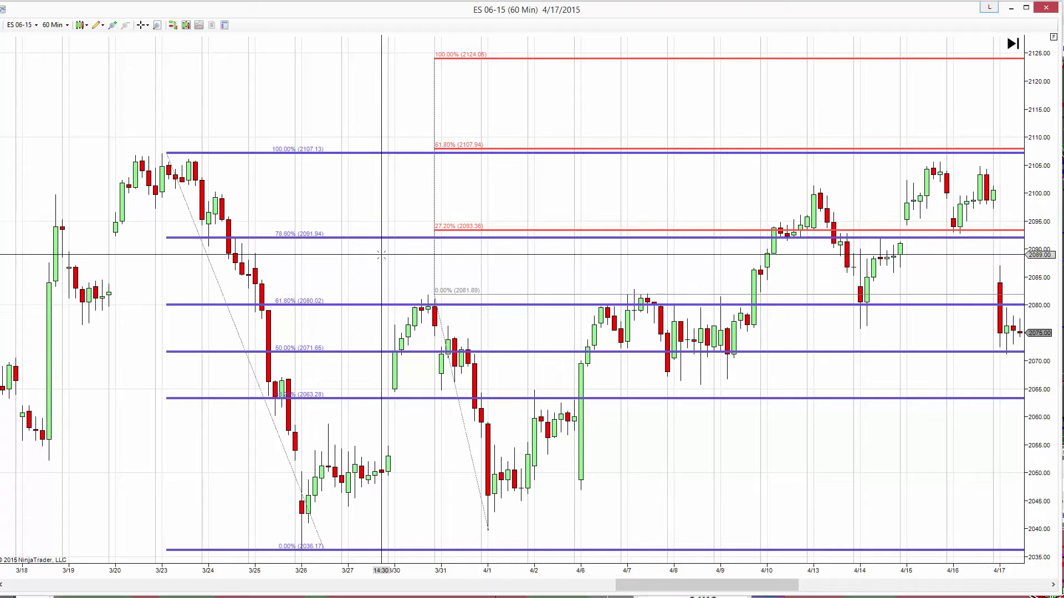
Draw a Fibonacci retracement on the 60-minute chart from the 3/26 low at about 2036.47 up to the mid-April high at about 2105.45.
click(103, 26)
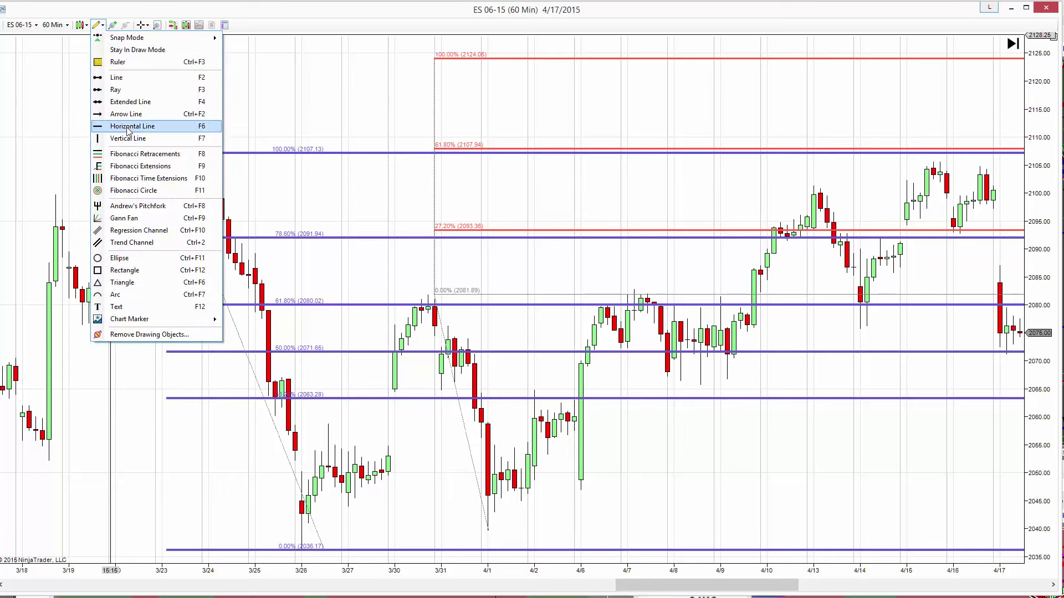
click(144, 156)
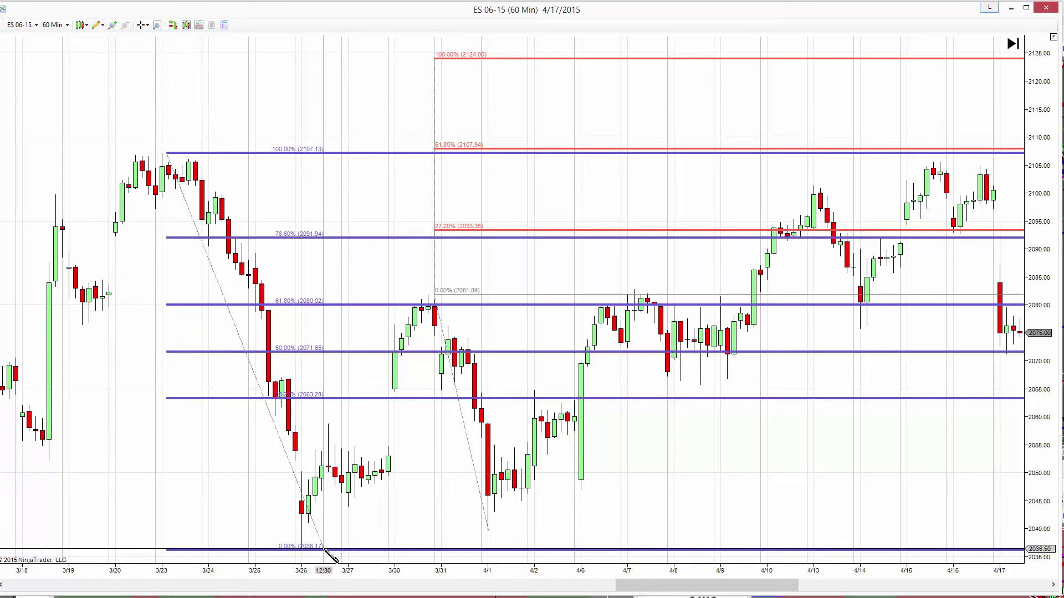
click(323, 549)
click(976, 160)
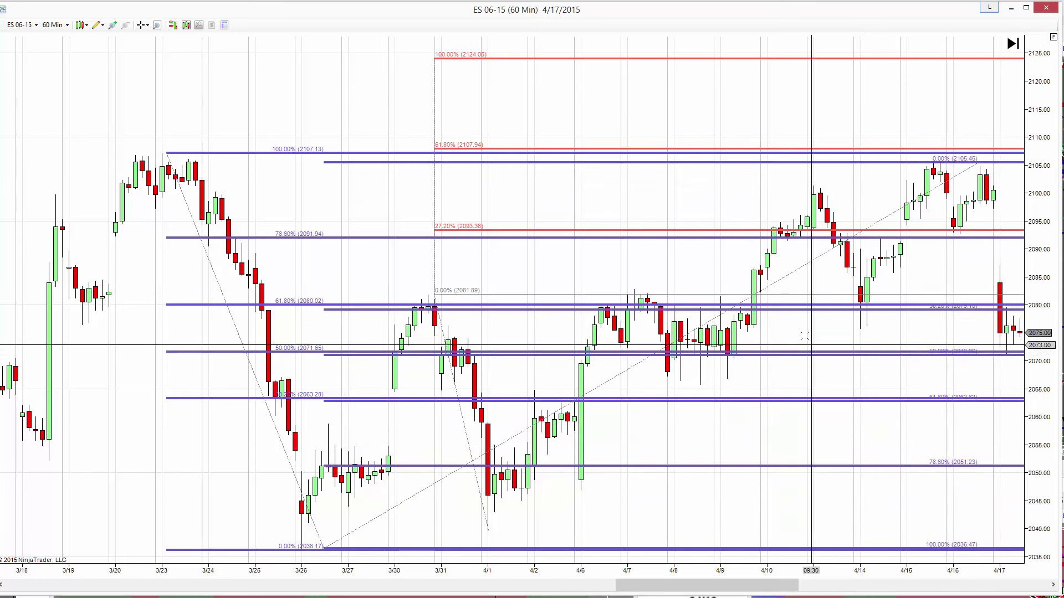
Set the new retracement's 38.2%, 50.0%, 61.8% and 78.6% level lines to SeaGreen.
click(798, 269)
right_click(800, 271)
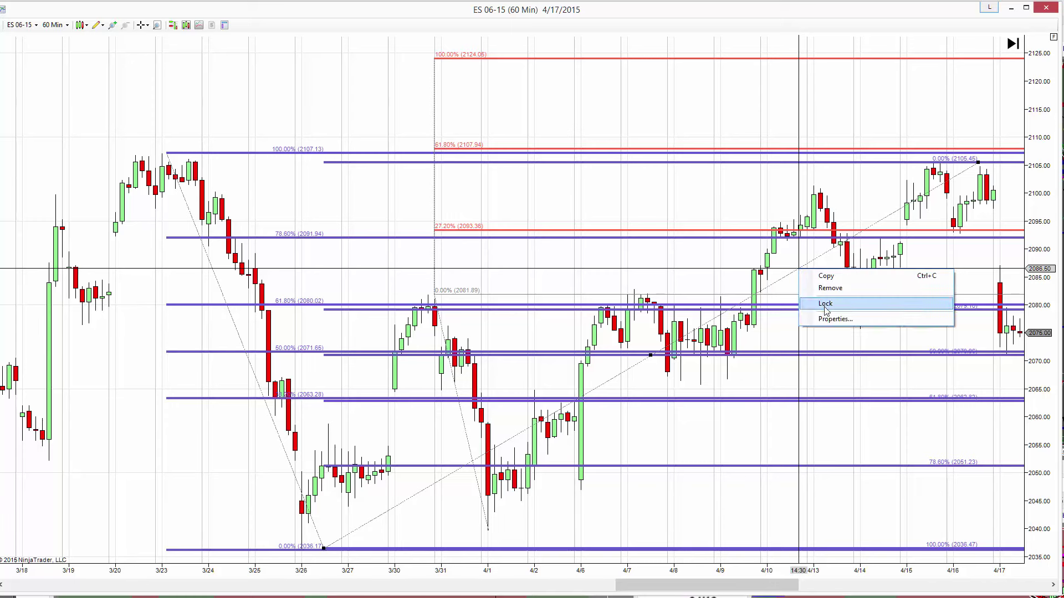
click(809, 325)
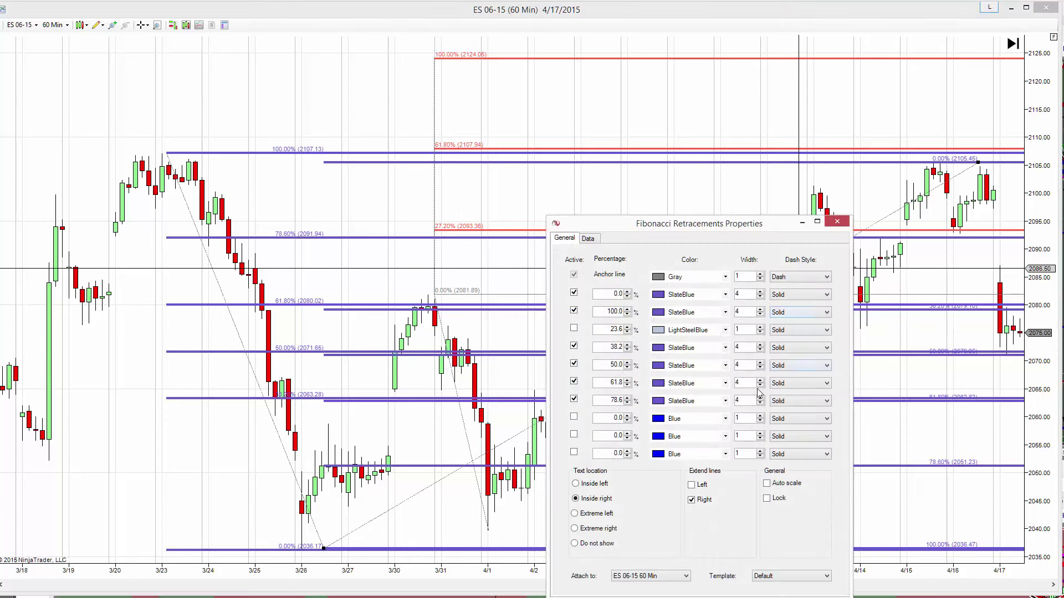
click(681, 348)
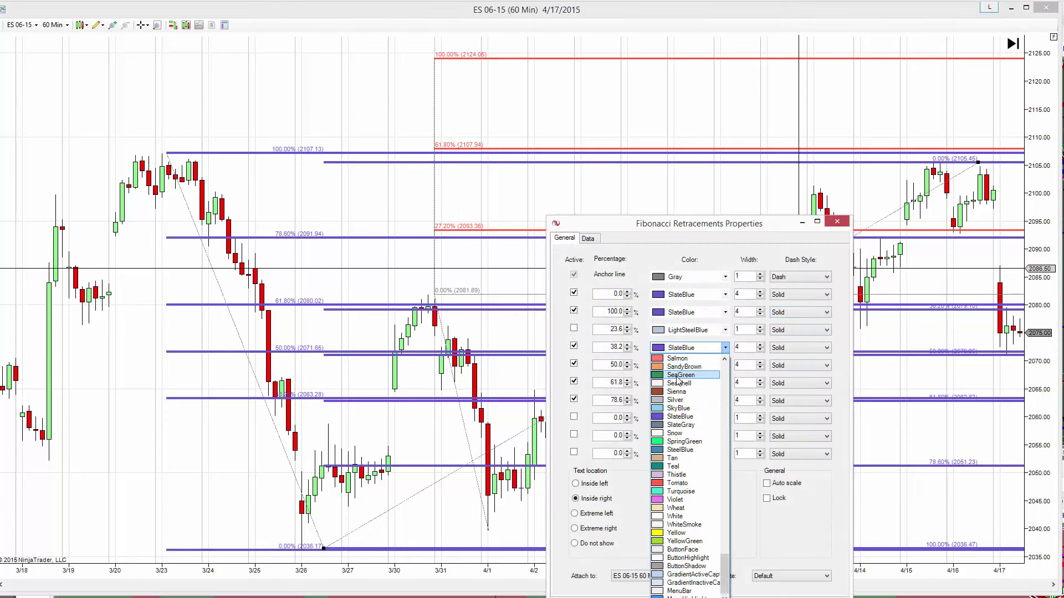
click(677, 377)
click(681, 365)
click(681, 393)
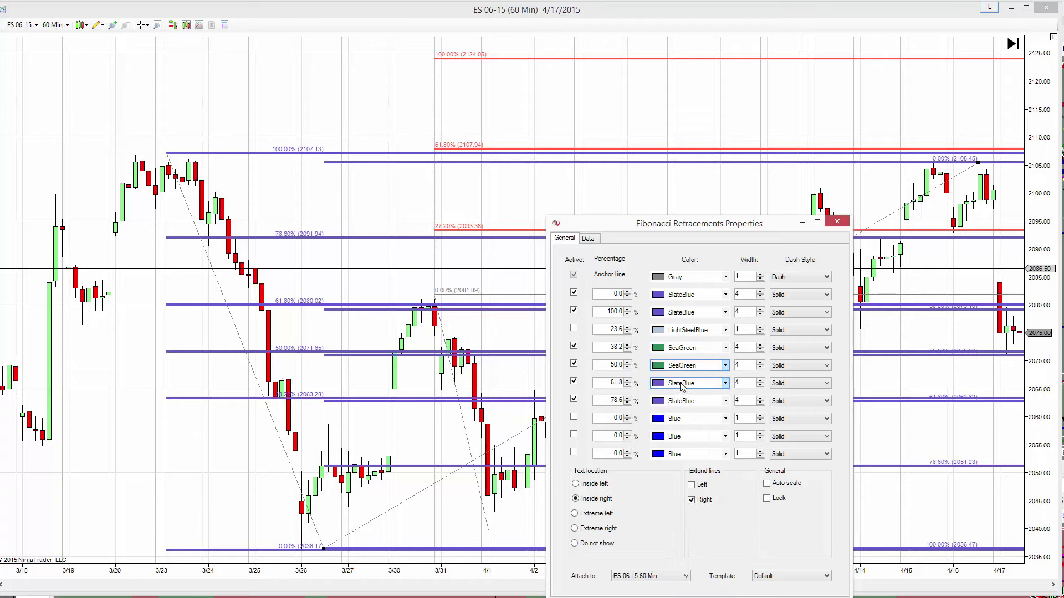
click(682, 383)
click(681, 411)
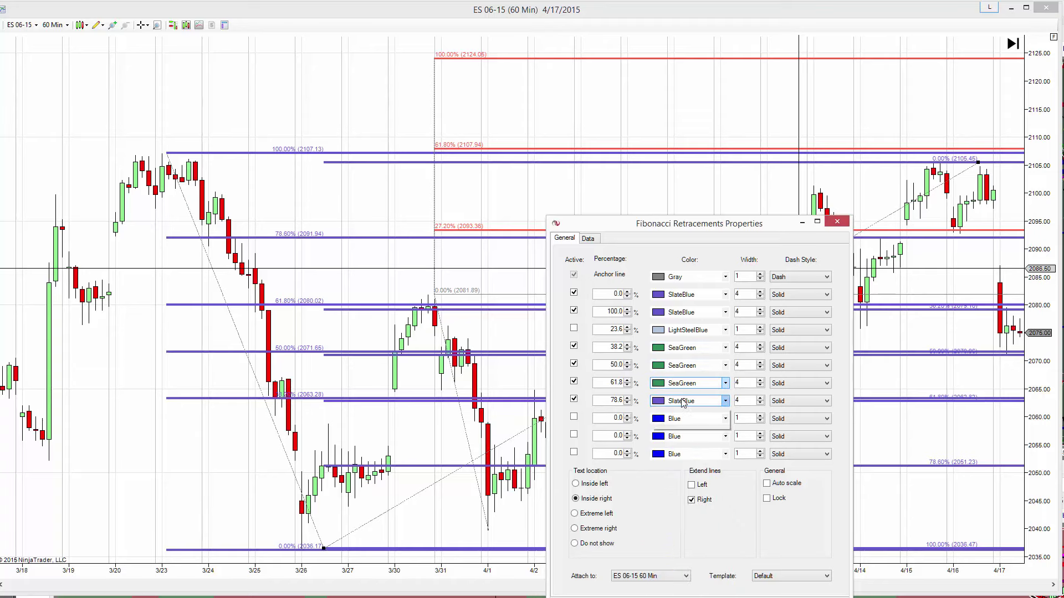
click(682, 402)
click(682, 429)
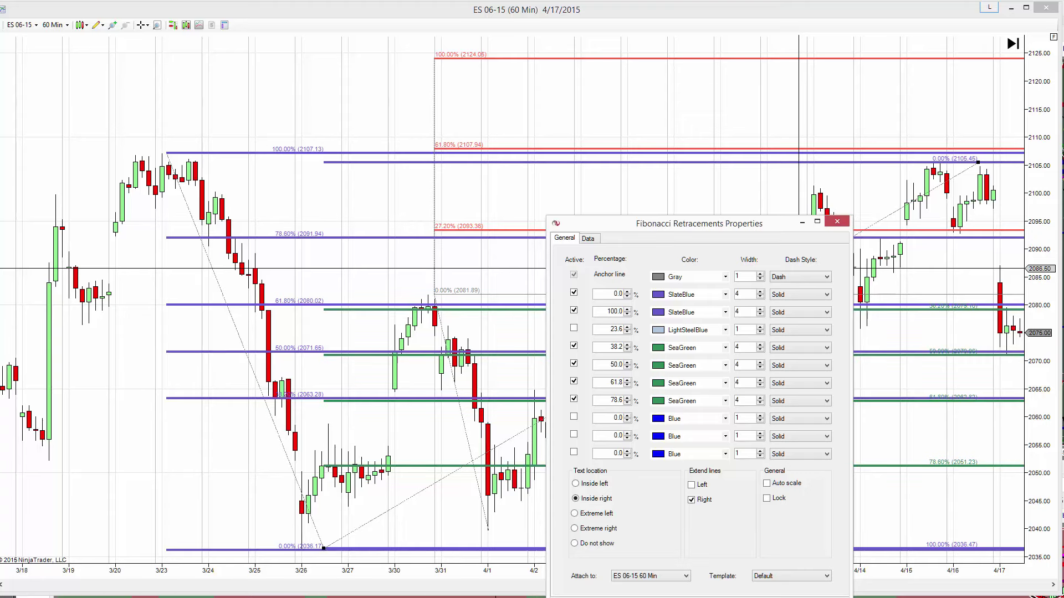
key(Return)
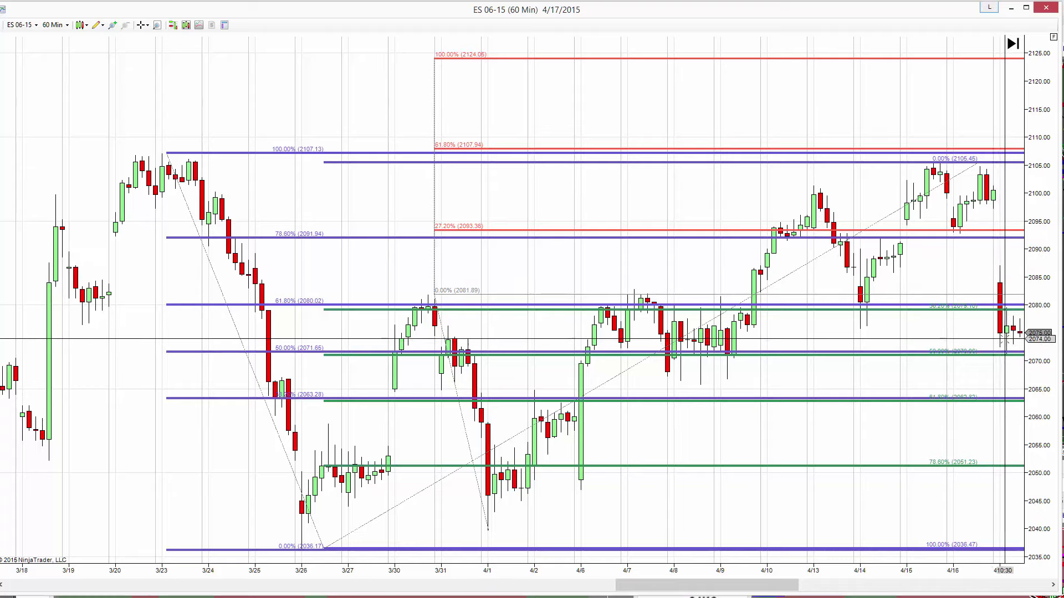
Advance the 60-minute chart from 4/17 to 4/23 to examine how price reacts at the green retracement levels and the 61.80% extension.
click(1053, 586)
click(1053, 586)
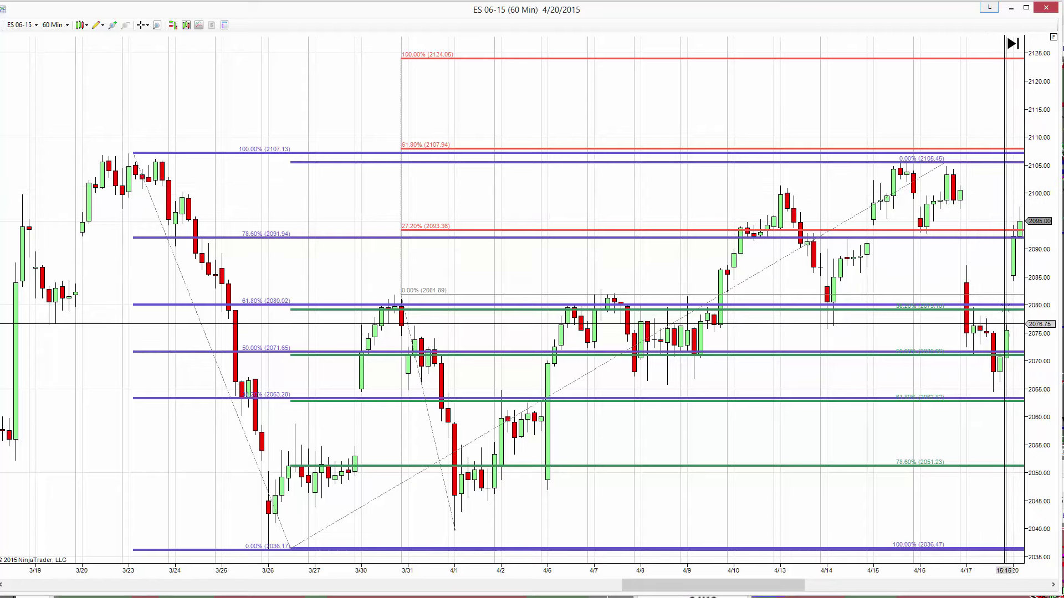
click(1053, 585)
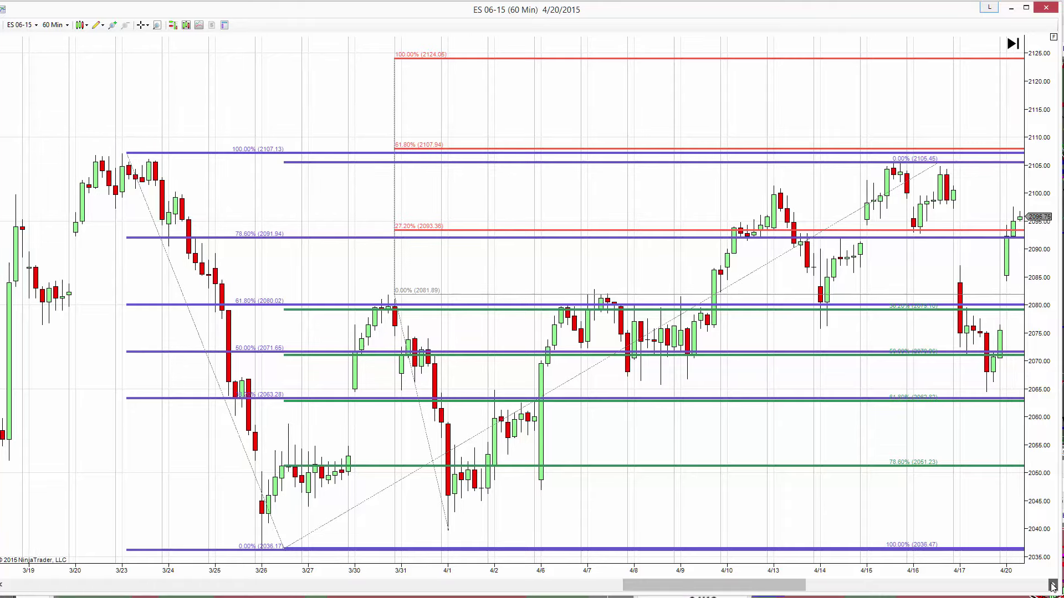
click(1053, 585)
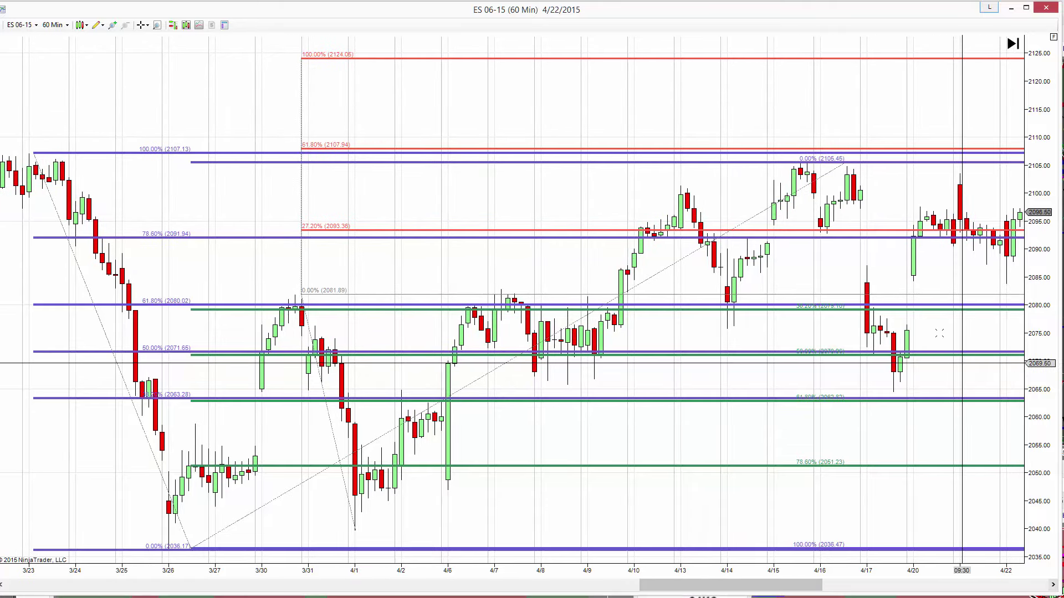
click(1053, 585)
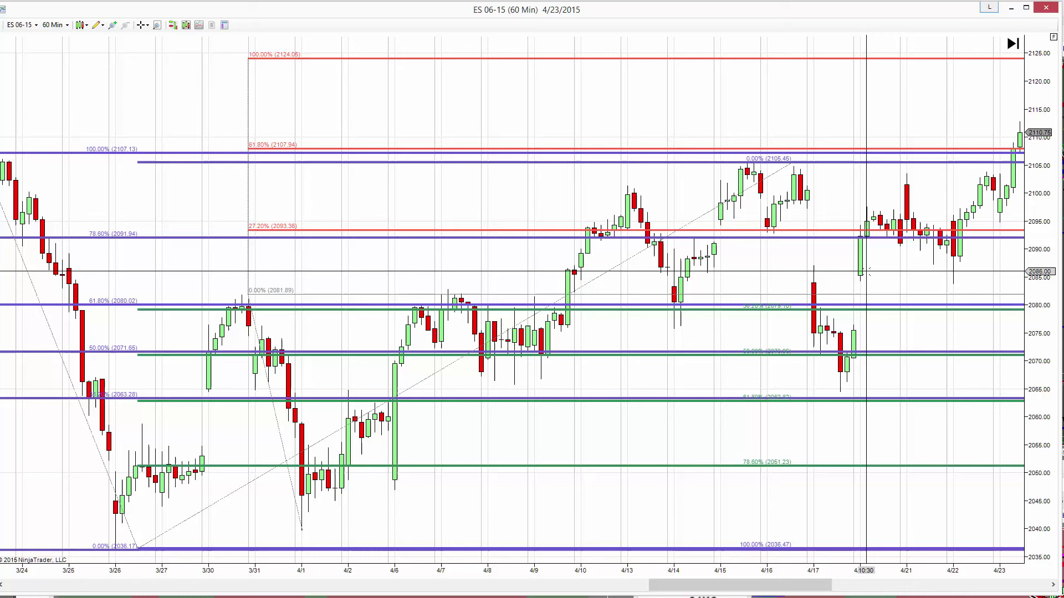
Remove the red Fibonacci extension and both Fibonacci retracements from the 60-minute chart.
right_click(249, 269)
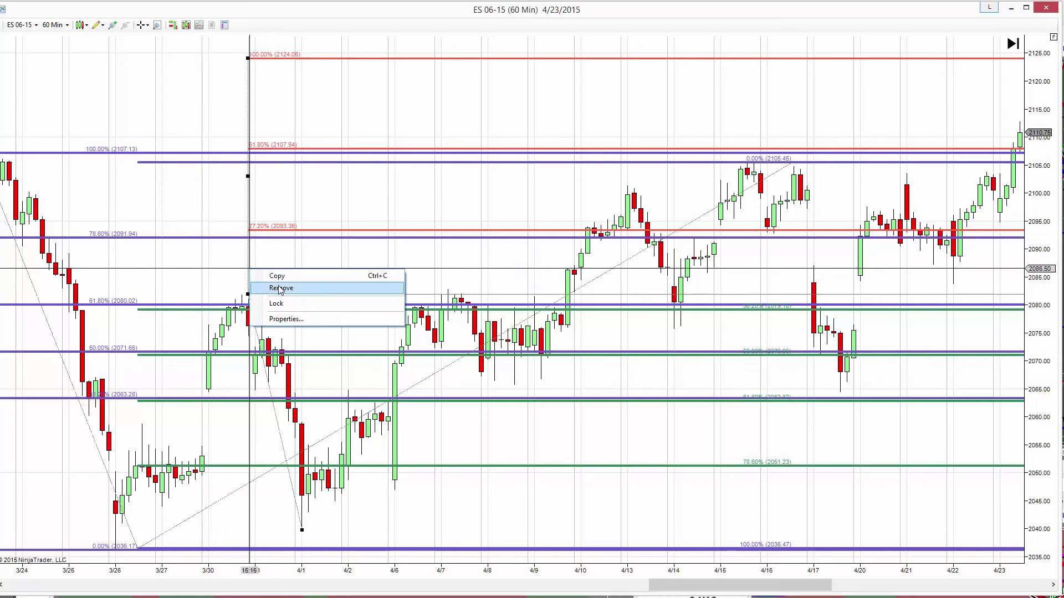
click(280, 288)
right_click(583, 294)
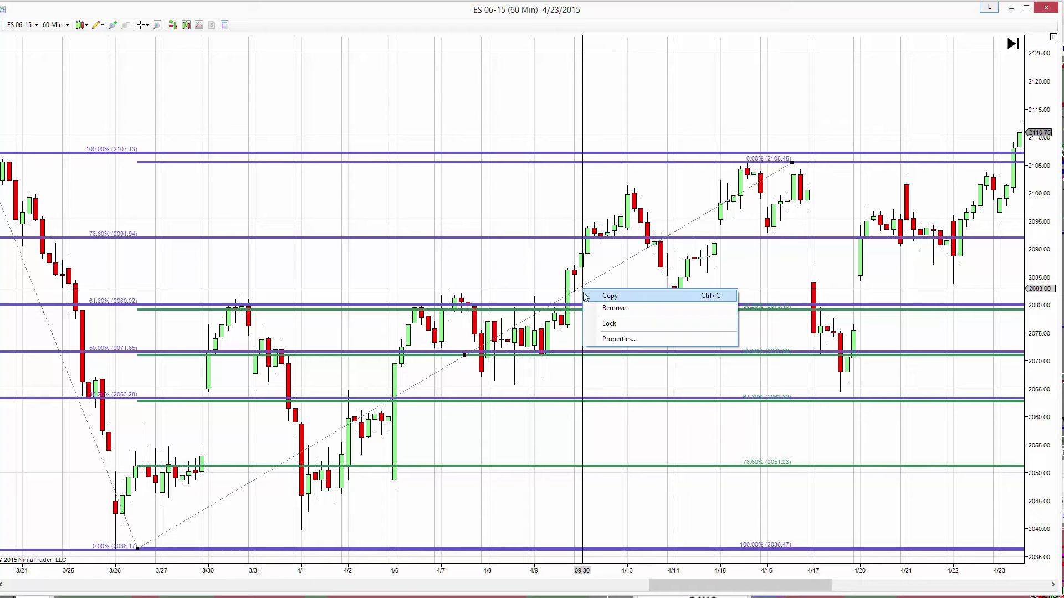
click(604, 308)
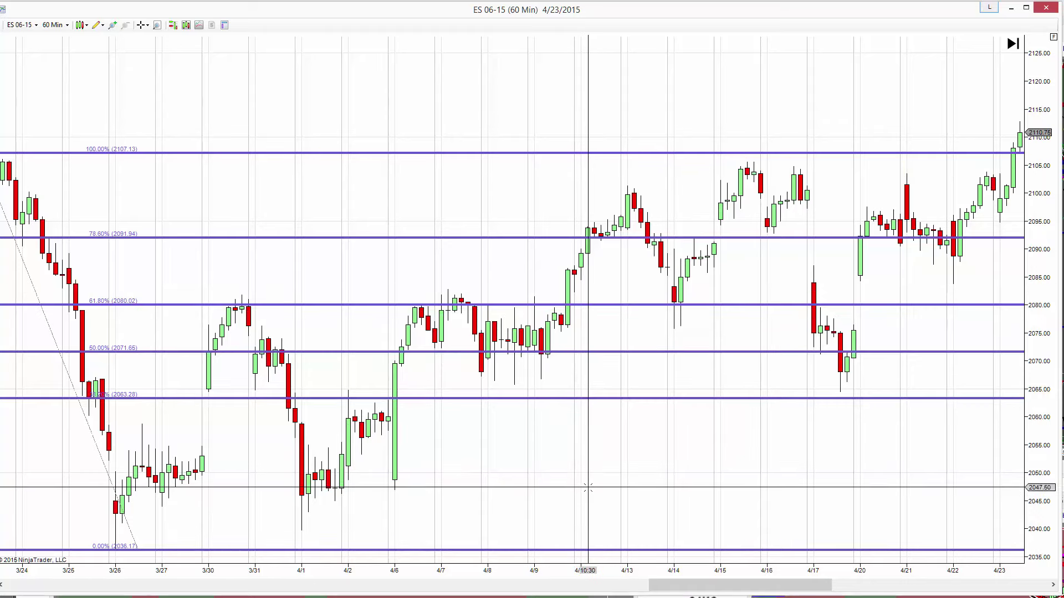
scroll(588, 487, up, 1)
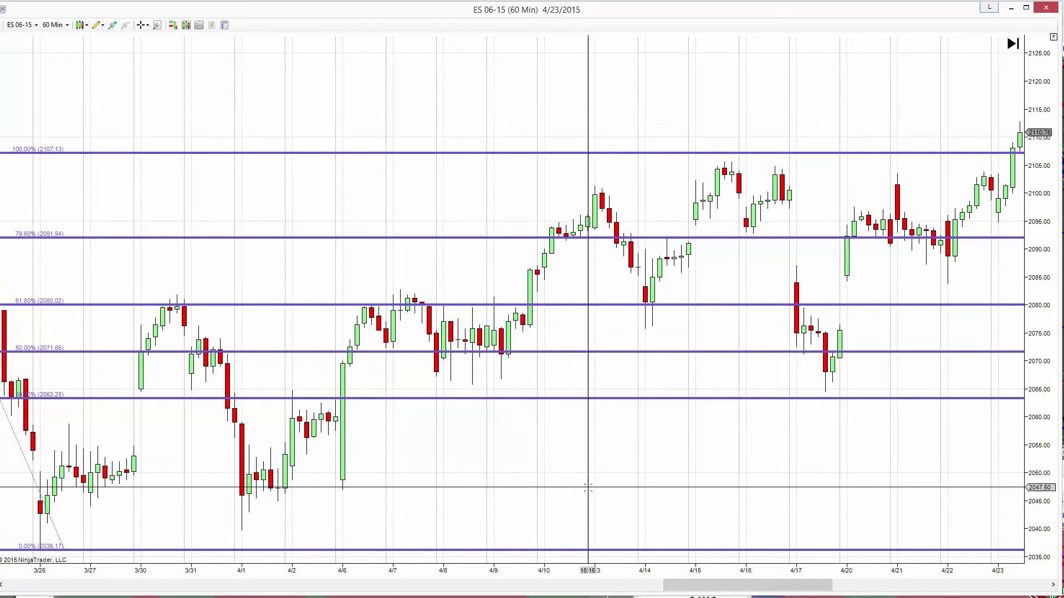
scroll(588, 488, down, 1)
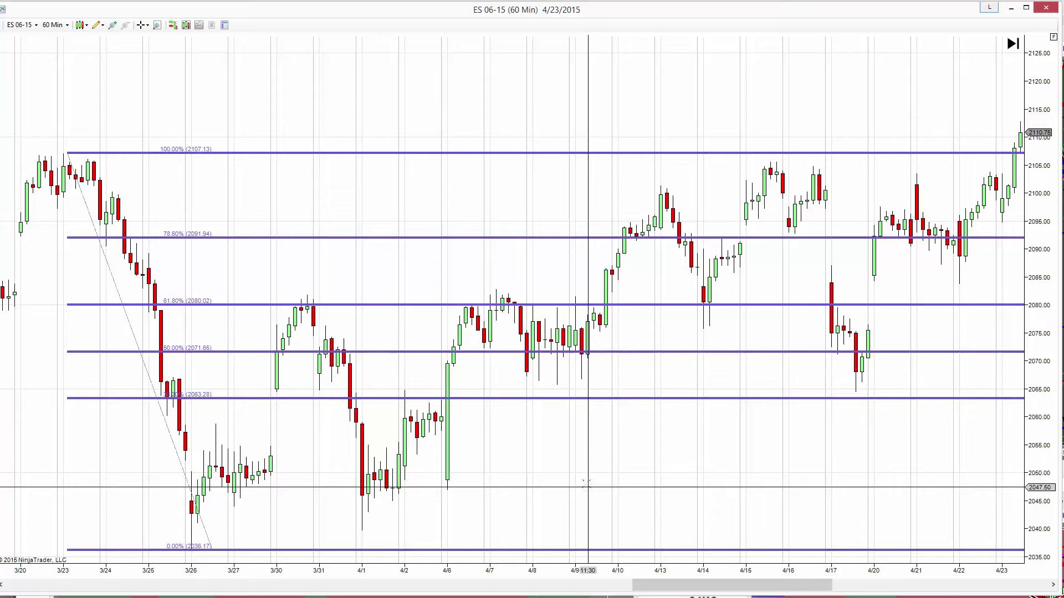
right_click(169, 433)
click(191, 453)
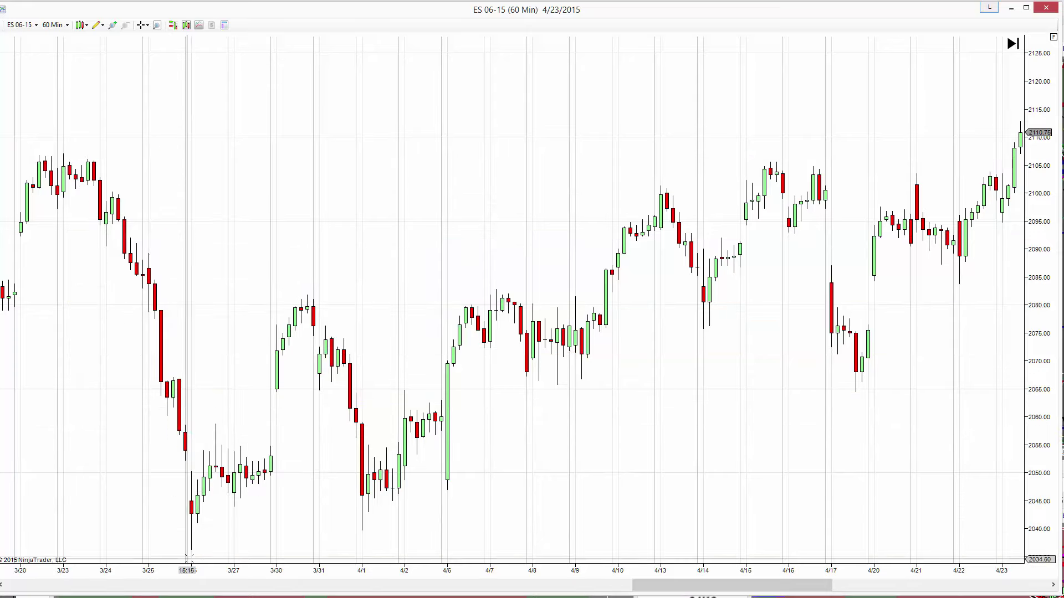
Draw a Fibonacci extension on the 60-minute chart from the 3/26 low up to the prior swing high at about 2107.13.
click(99, 26)
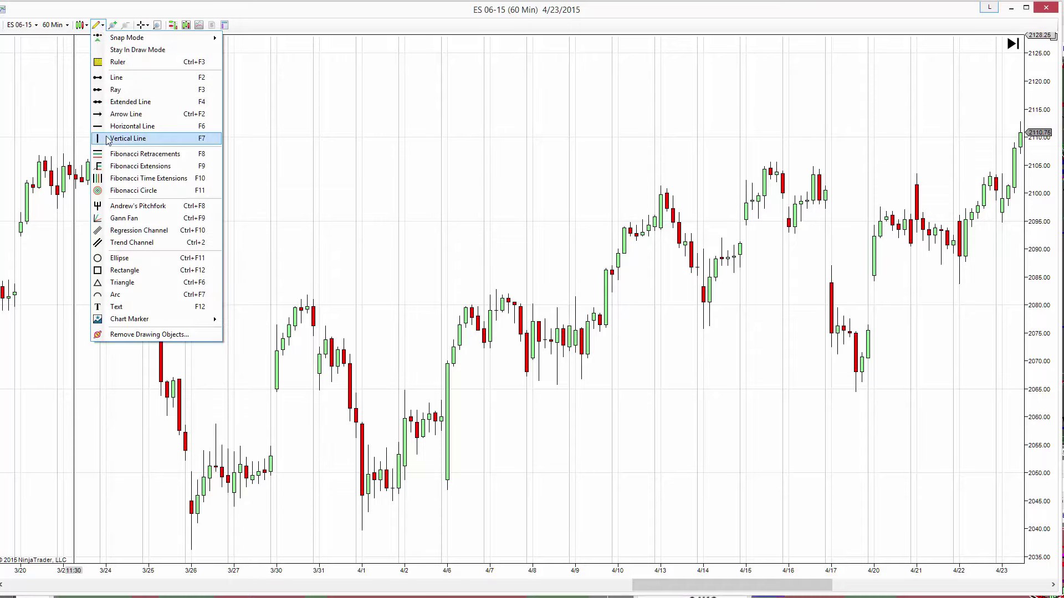
click(121, 168)
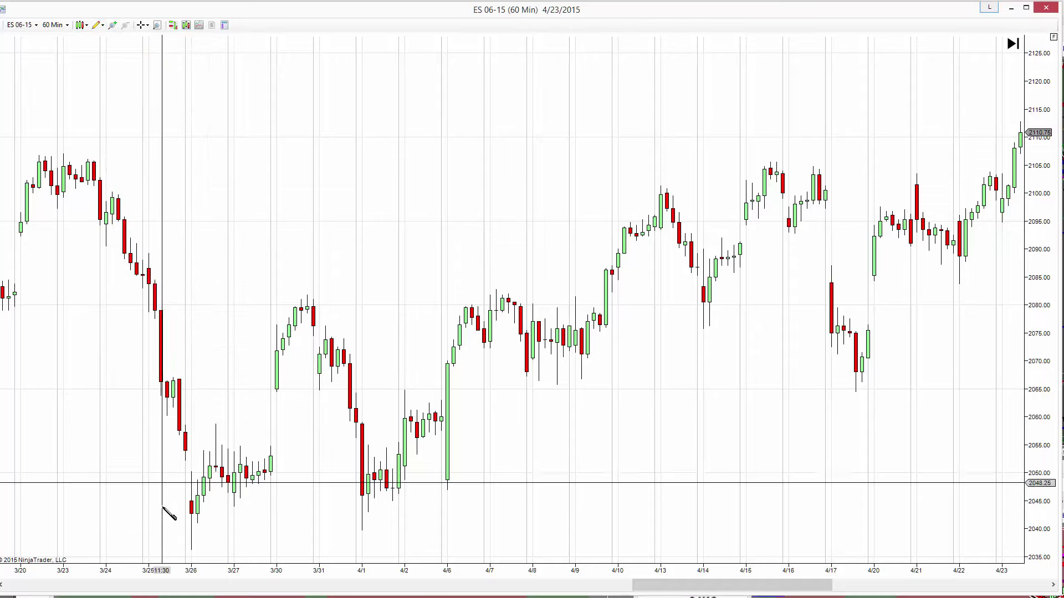
click(197, 552)
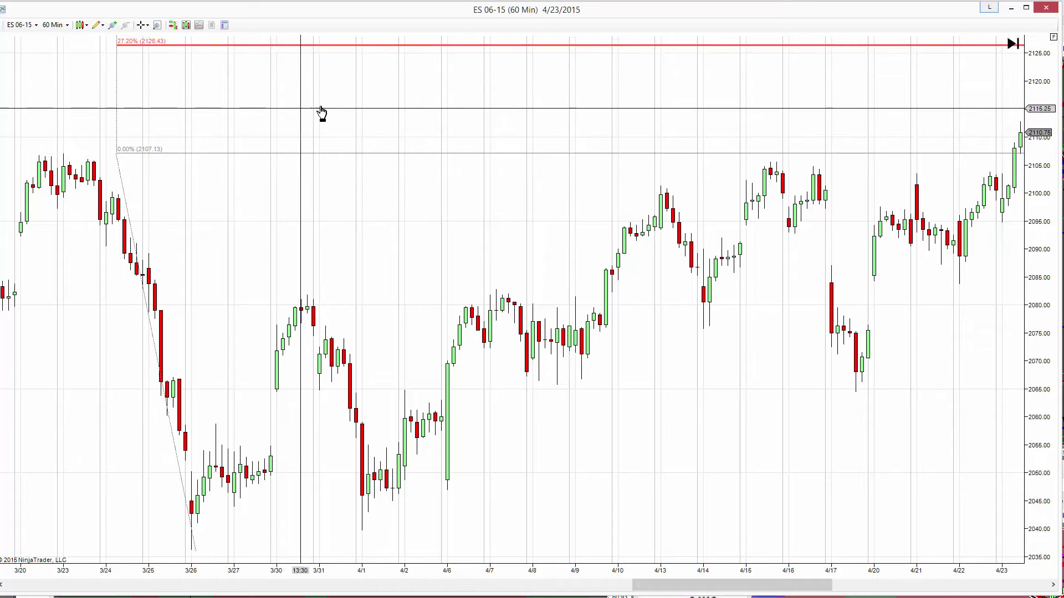
Draw a Fibonacci extension from the 3/11 low up to the late-February high at about 2110.36, and remove the earlier extension from the 3/26 low.
drag(321, 112, 693, 111)
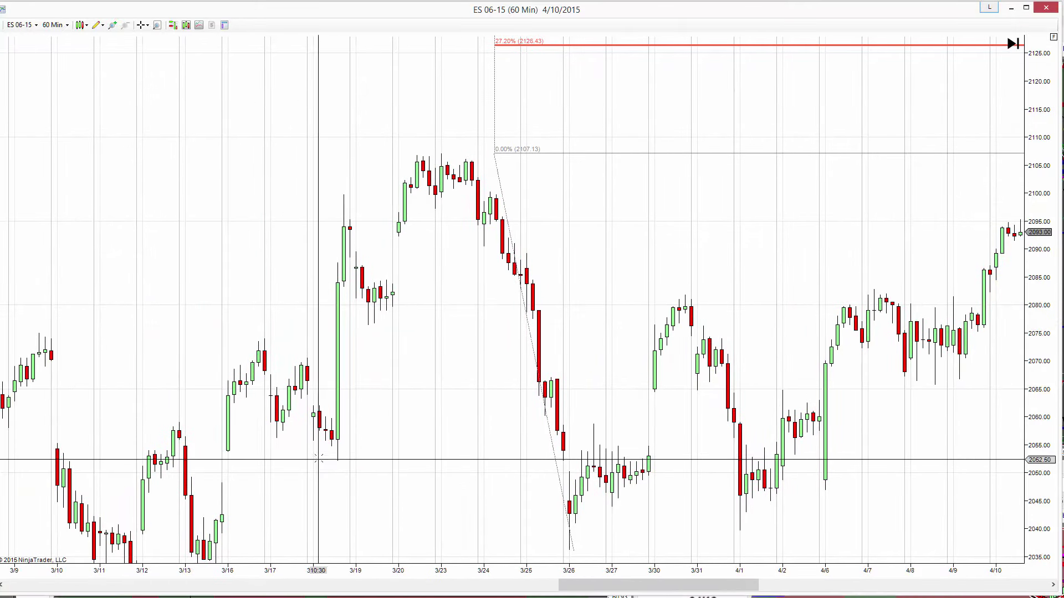
drag(319, 459, 625, 360)
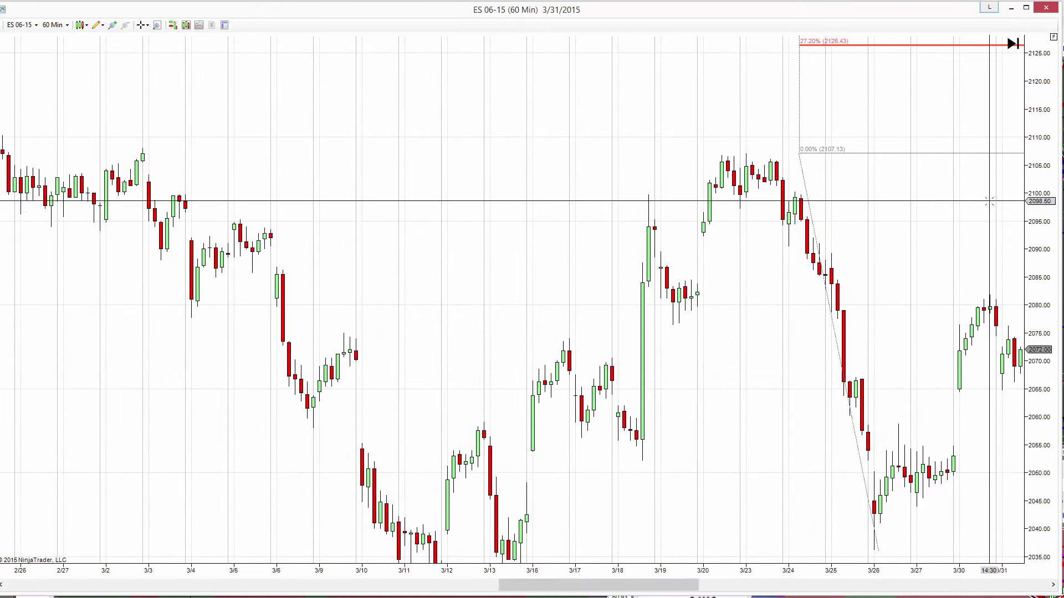
drag(1036, 256, 1036, 265)
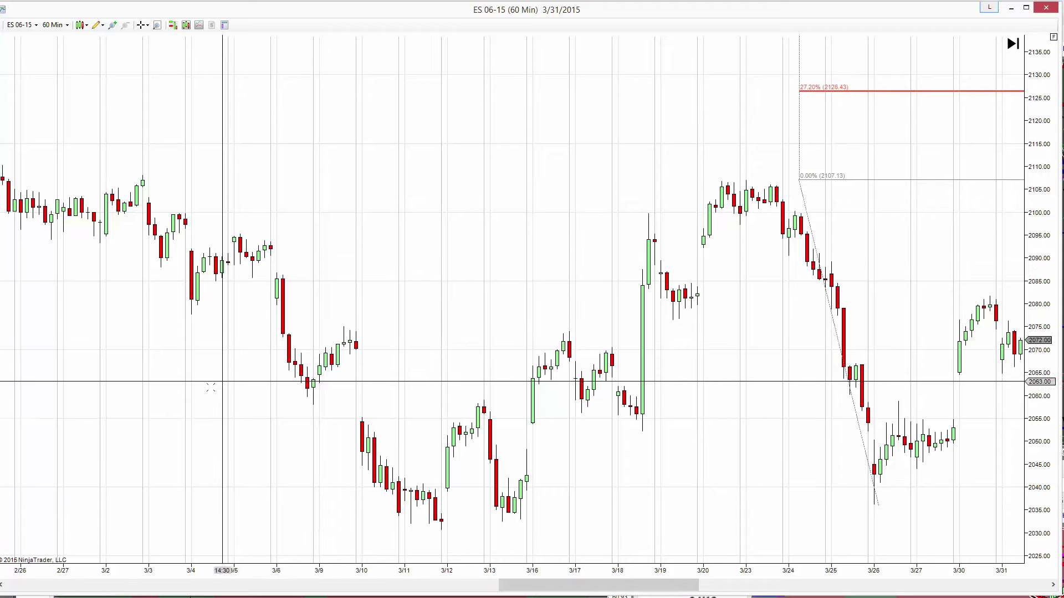
drag(225, 381, 299, 370)
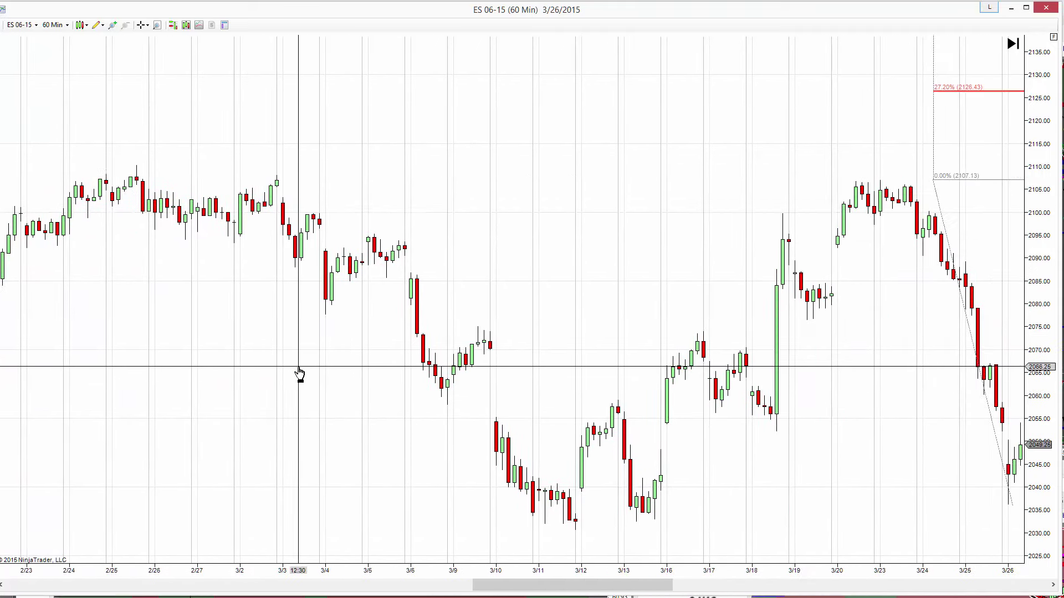
click(99, 25)
click(125, 167)
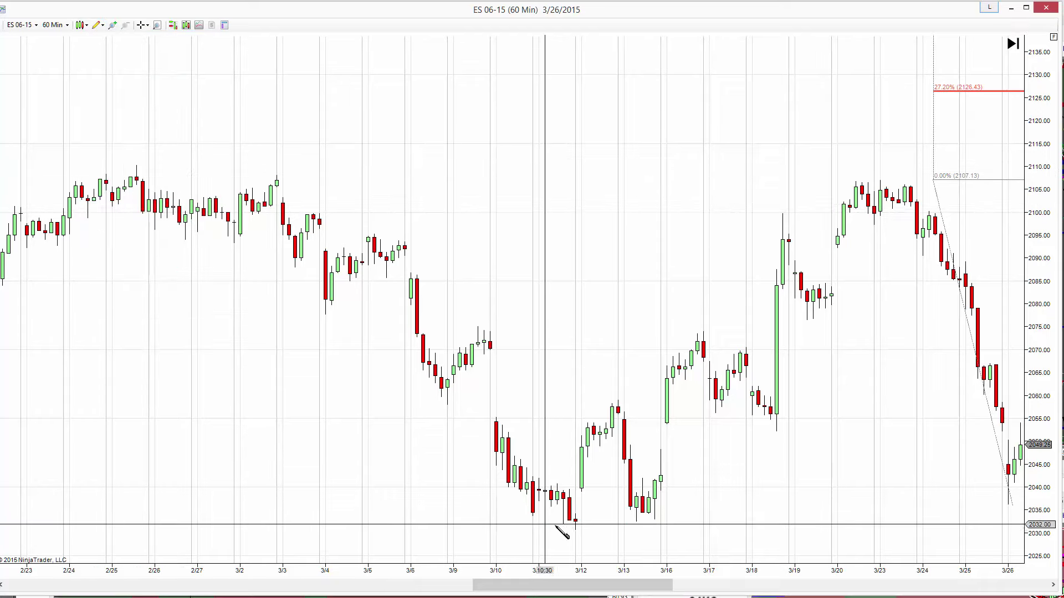
click(573, 531)
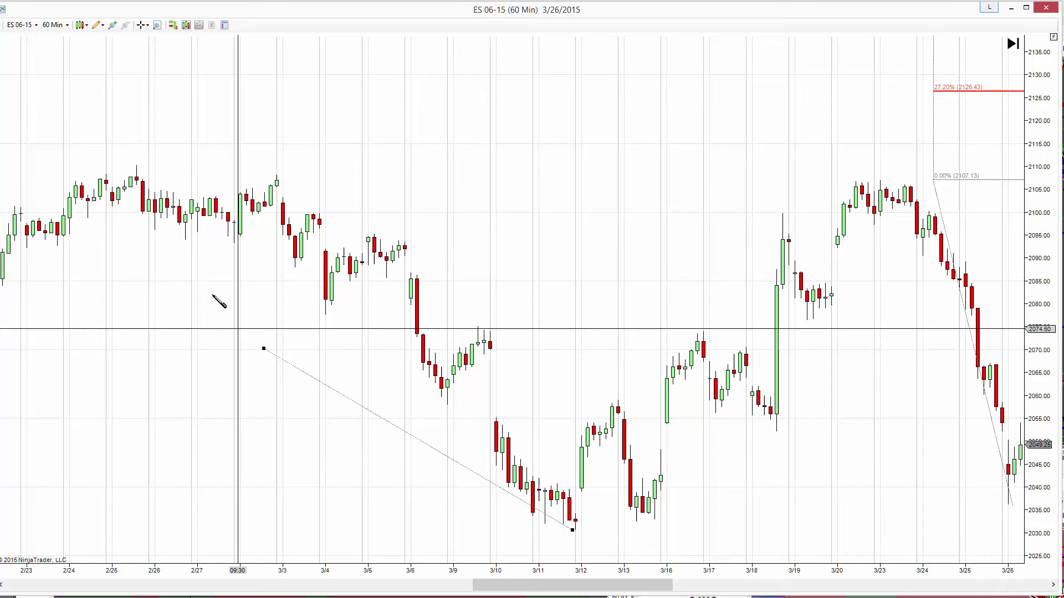
click(165, 165)
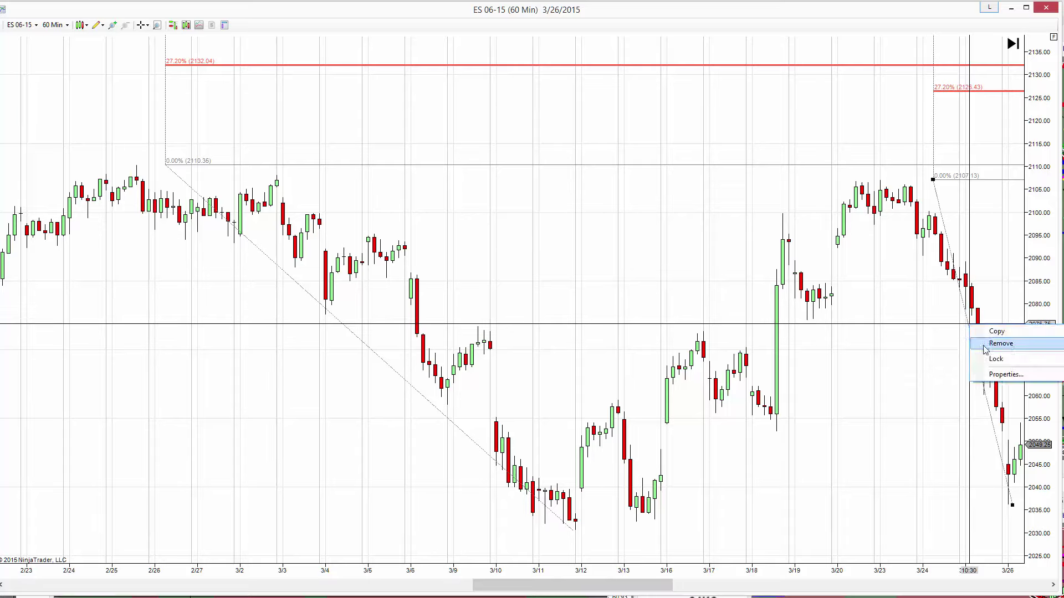
click(1000, 343)
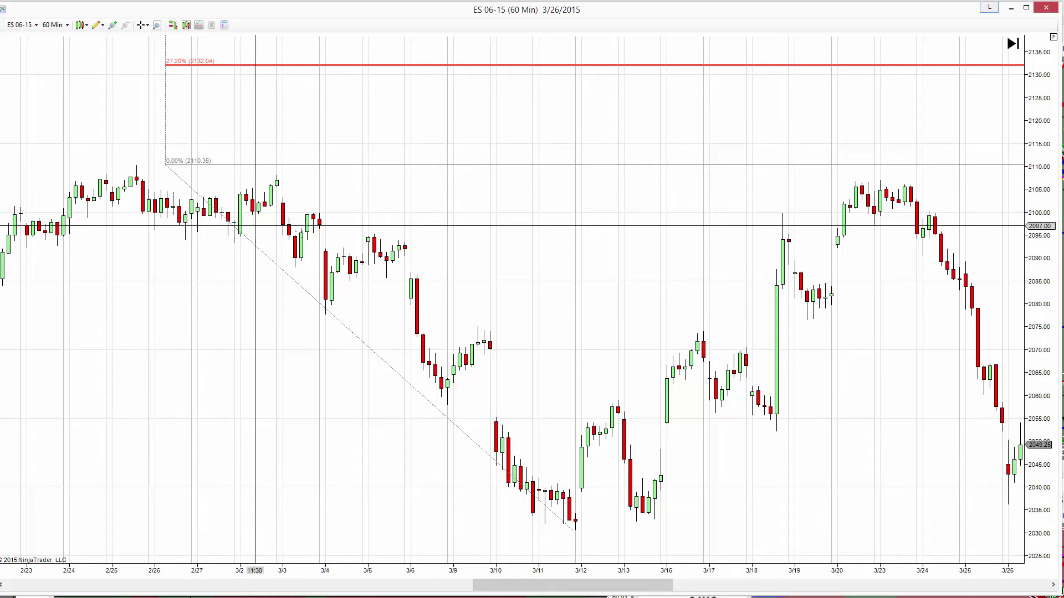
Draw a second Fibonacci extension from the 3/11 low to the 3/23 high, projected from the 3/26 low at about 2036.02.
drag(631, 227, 558, 249)
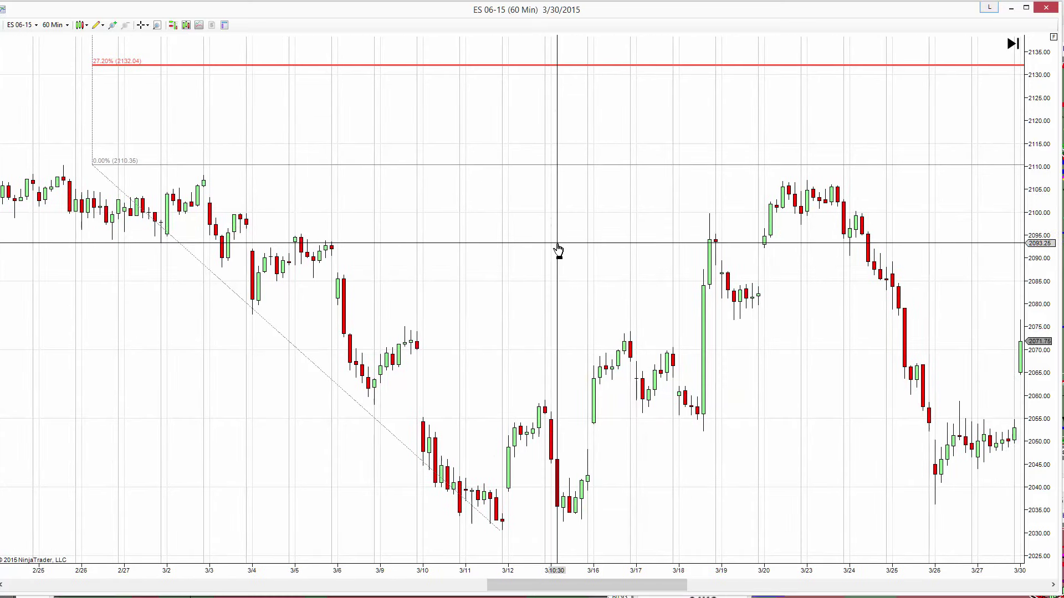
click(102, 26)
click(144, 167)
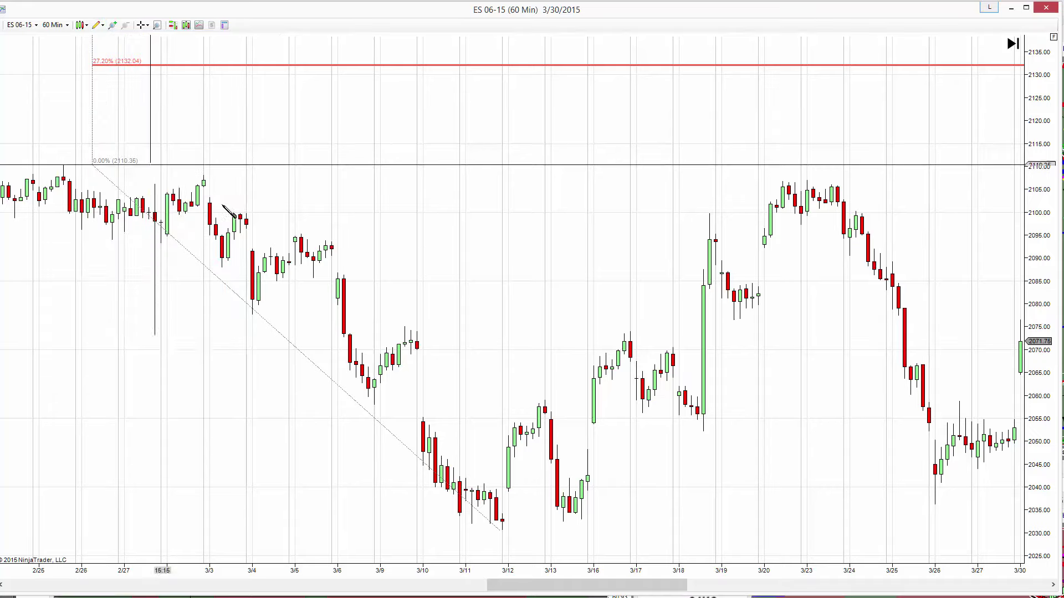
click(505, 530)
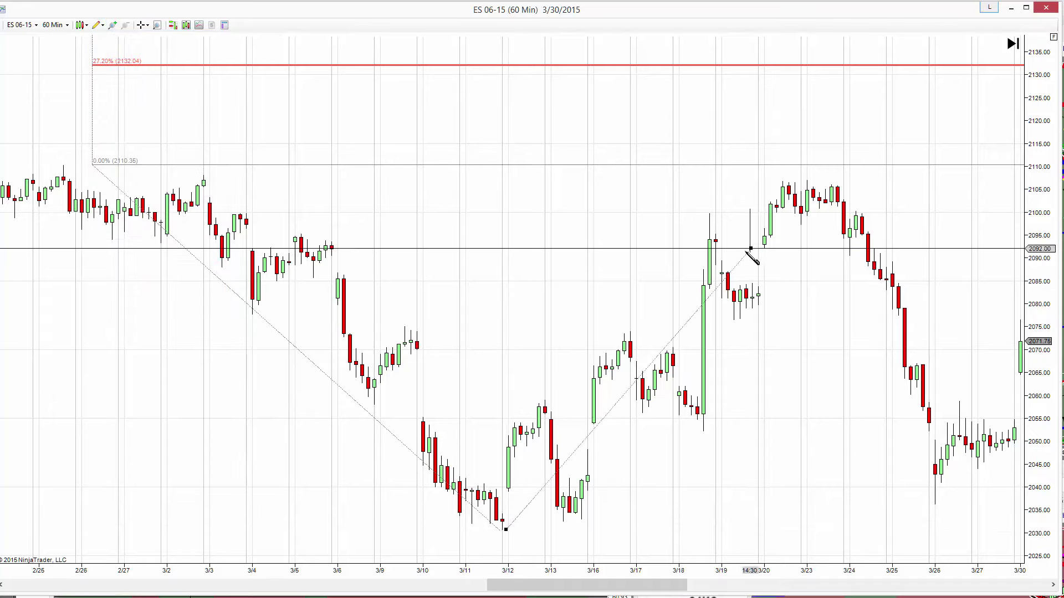
click(820, 181)
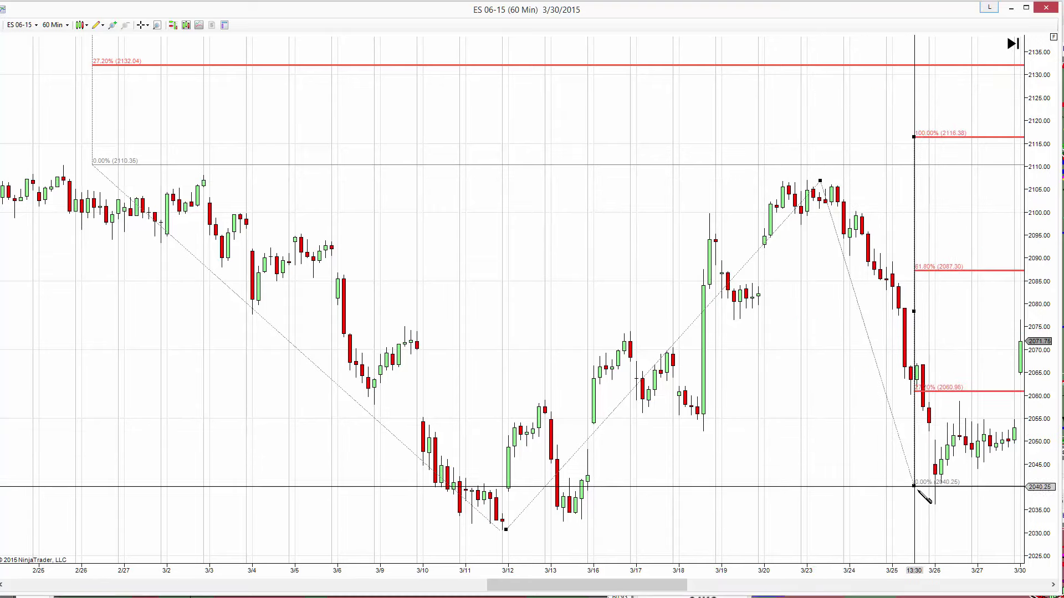
click(945, 506)
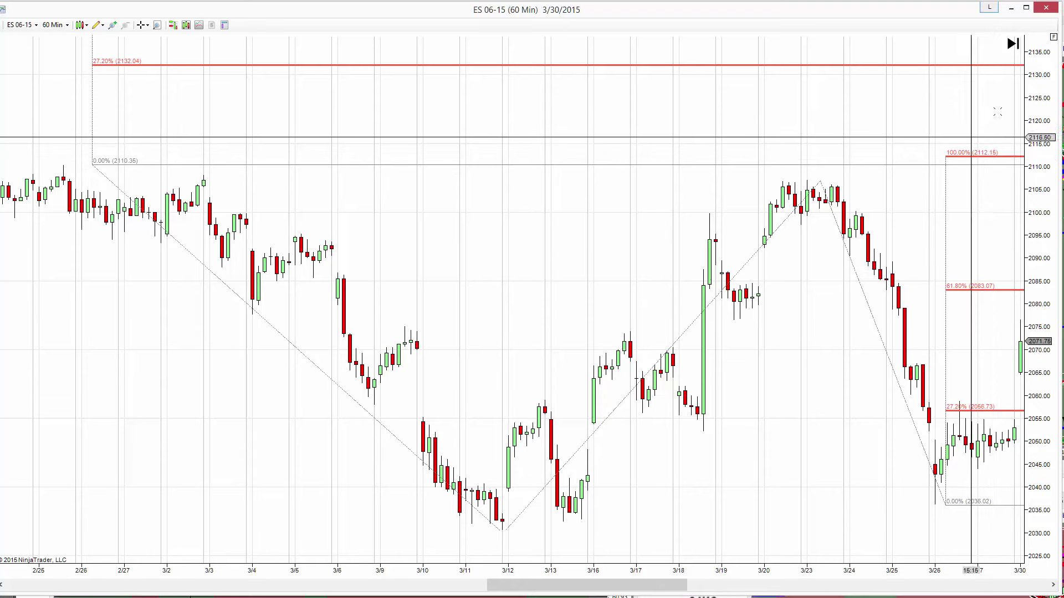
Advance the 60-minute chart from 3/30 to 5/25 to examine how price reacts at the 61.80%, 100.00% and upper 27.20% extension levels.
drag(967, 232, 731, 284)
drag(816, 233, 565, 301)
scroll(565, 300, down, 8)
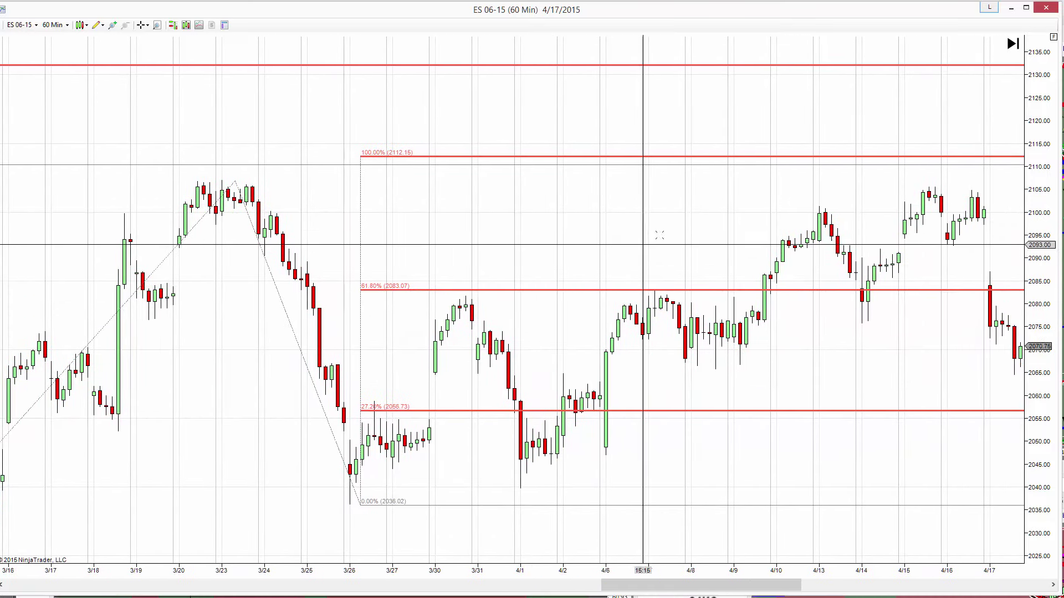
drag(619, 247, 555, 270)
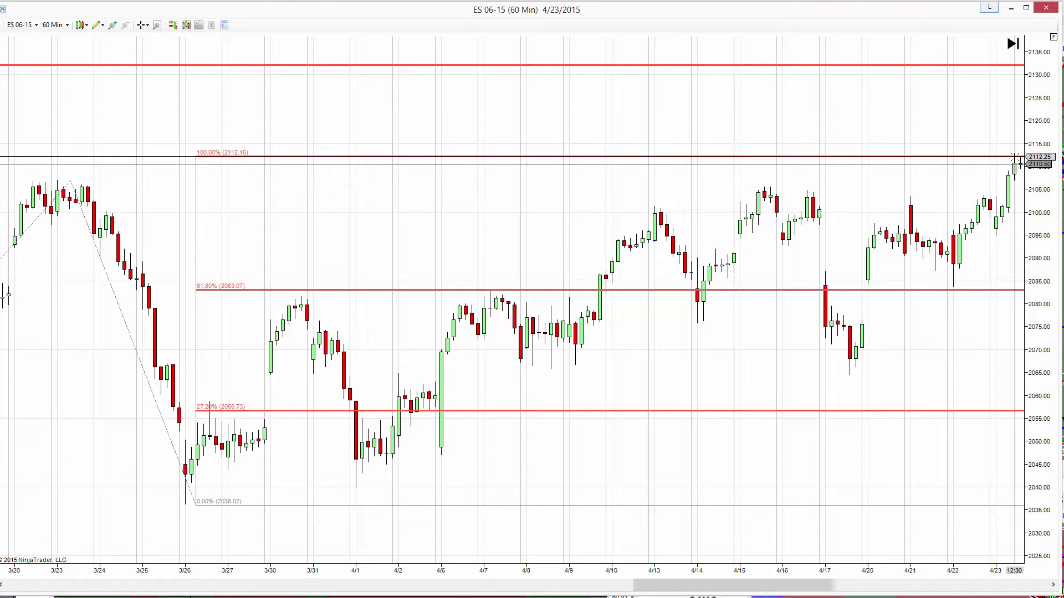
drag(992, 179, 972, 188)
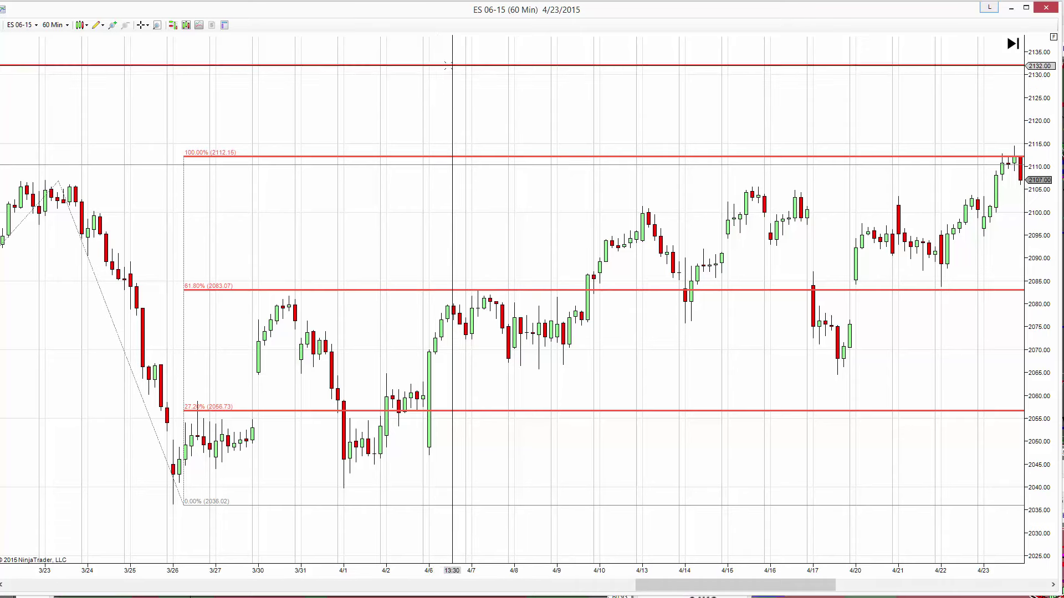
drag(390, 92, 502, 92)
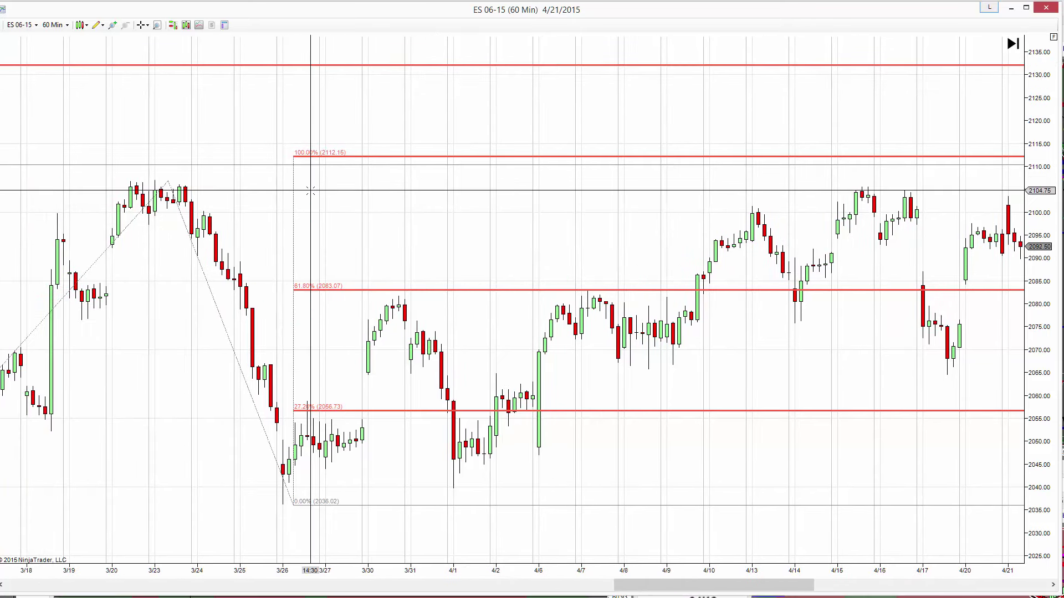
drag(667, 176, 484, 243)
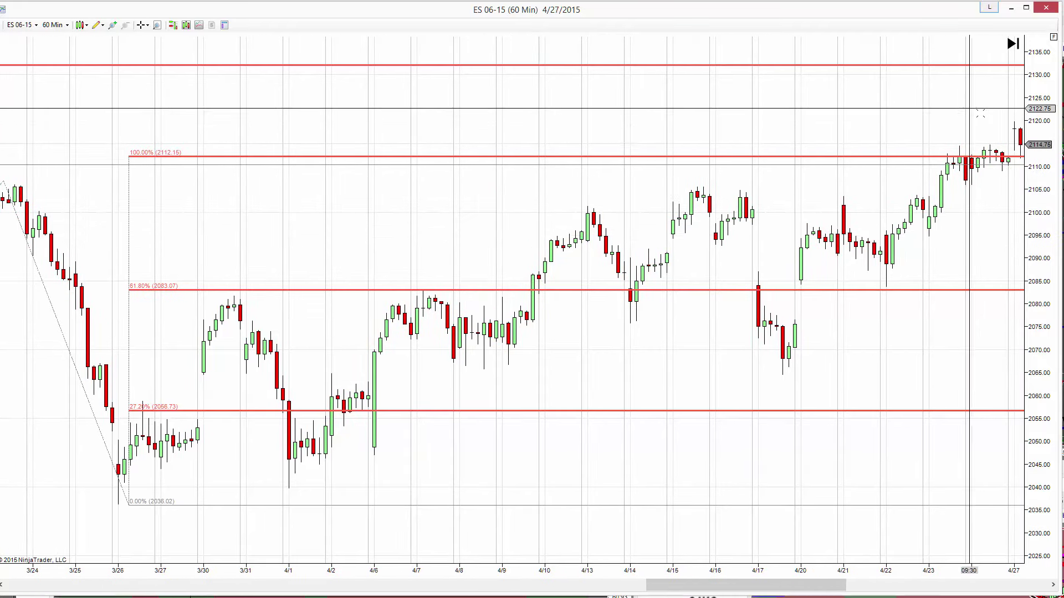
drag(906, 131, 638, 223)
drag(880, 113, 669, 167)
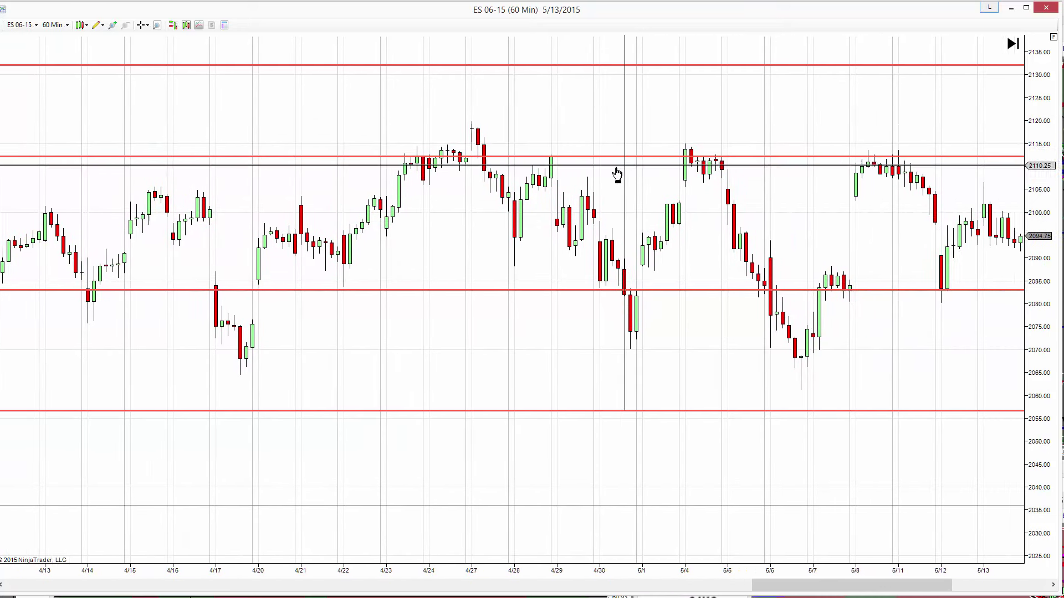
drag(810, 127, 637, 157)
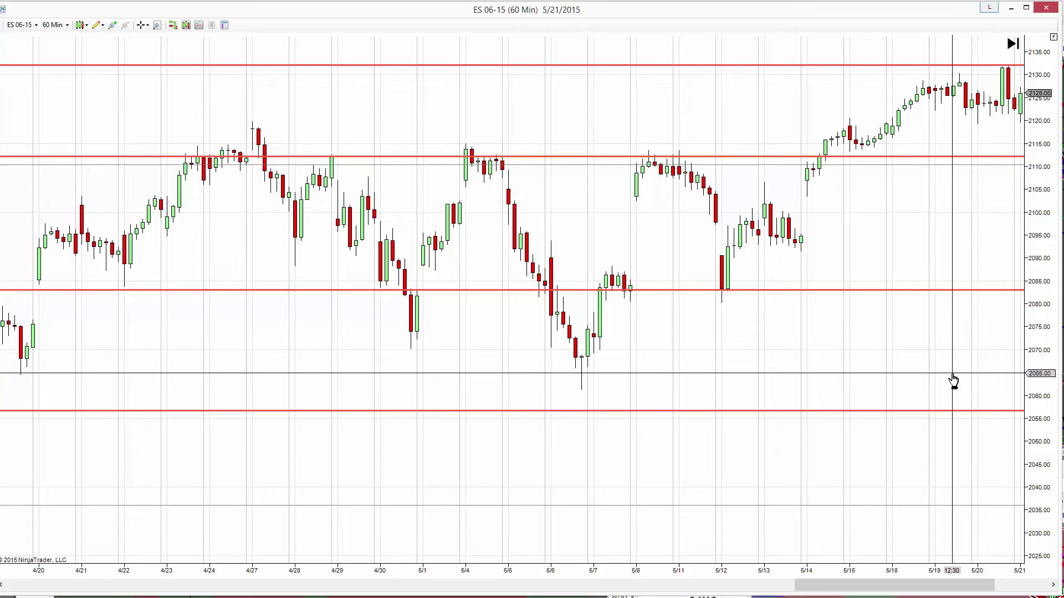
drag(958, 364, 865, 376)
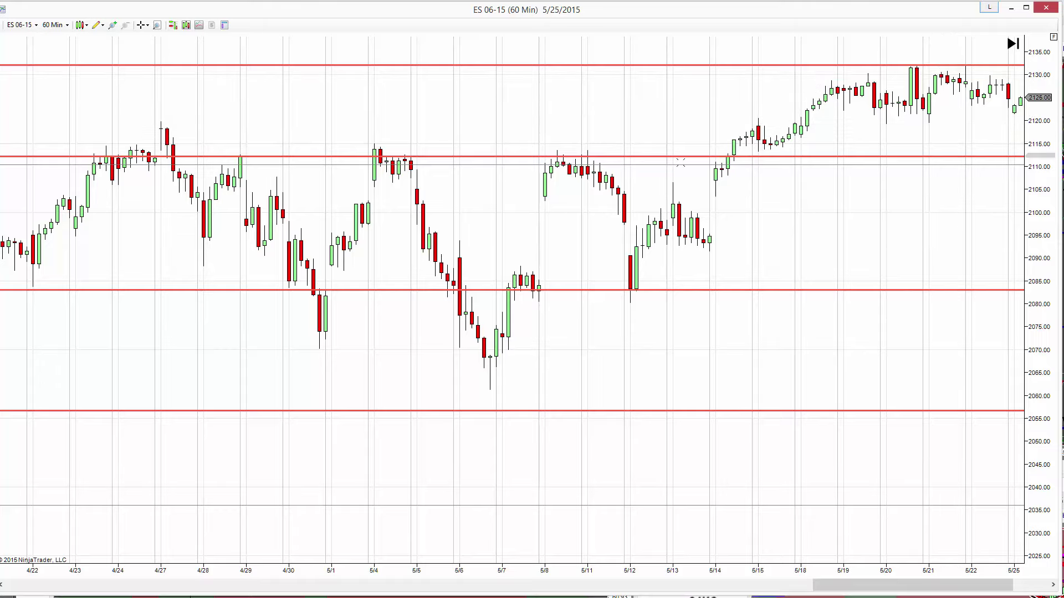
Draw a Fibonacci extension from the 5/6 low up to the 4/27 high at about 2119.5.
click(98, 26)
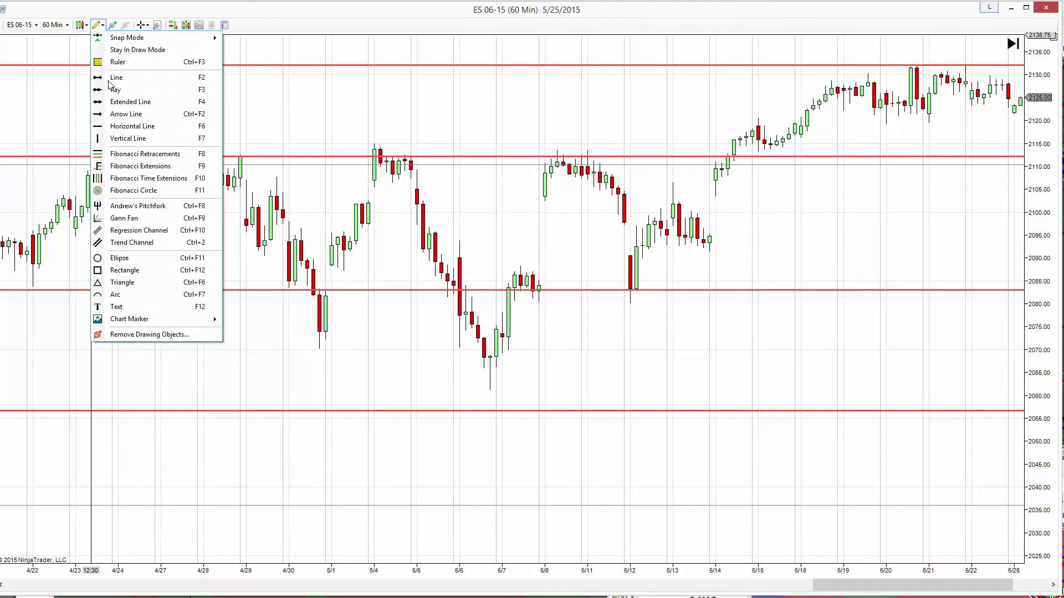
click(134, 168)
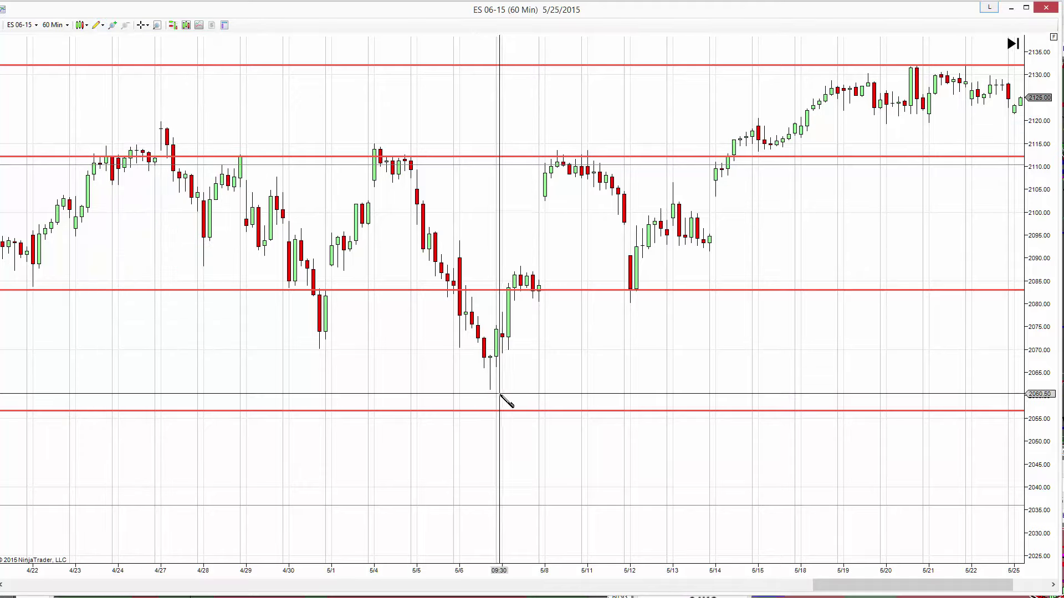
click(502, 391)
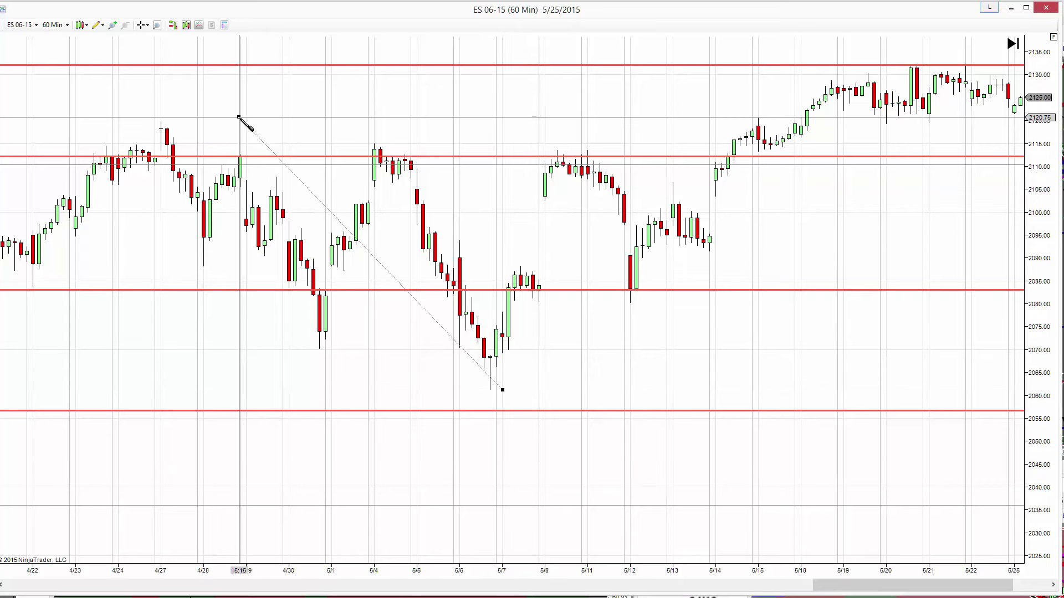
click(243, 122)
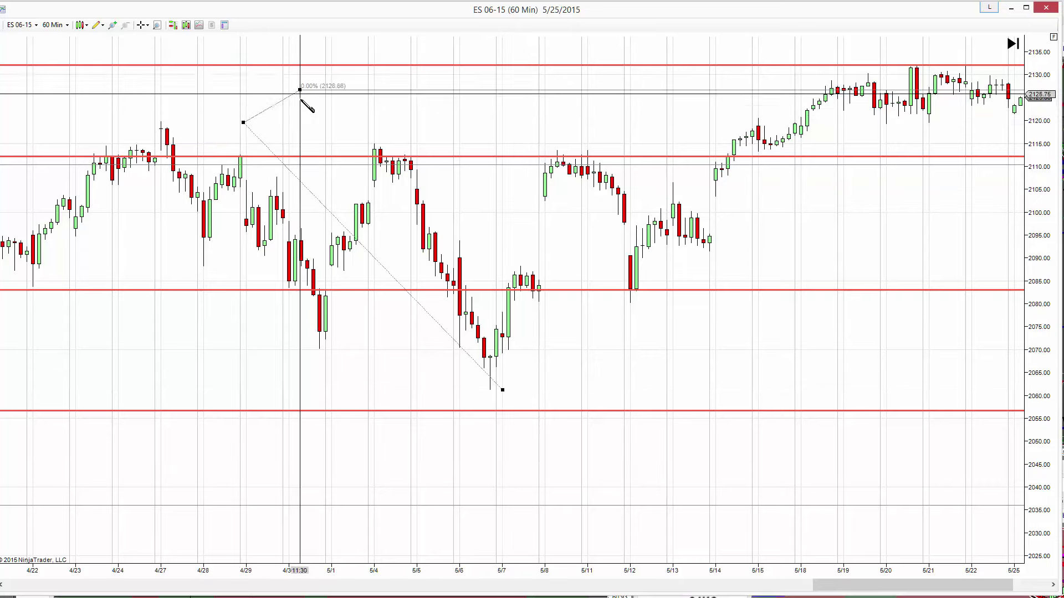
click(252, 122)
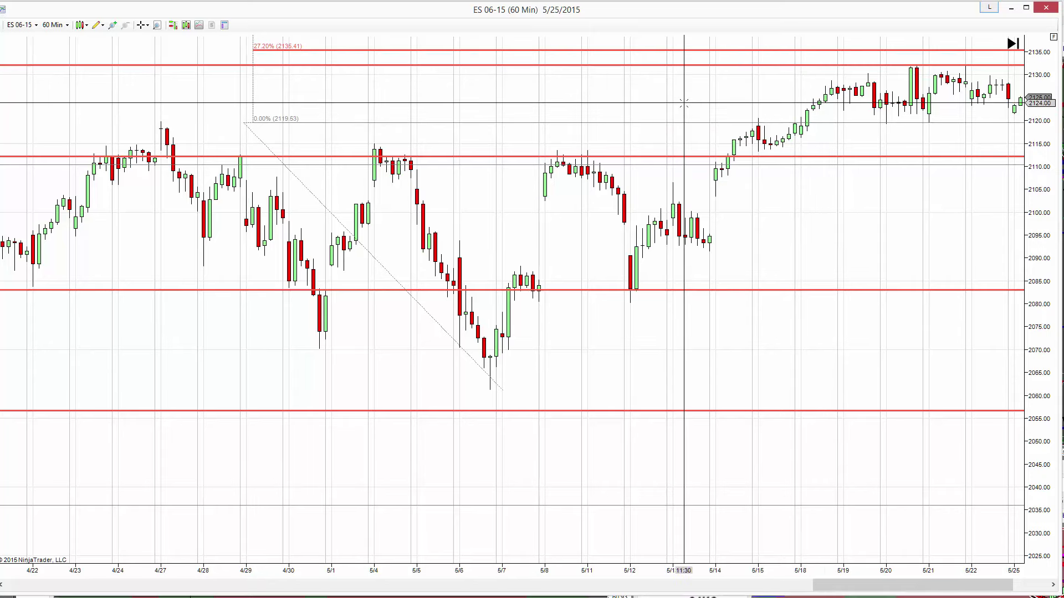
Draw a horizontal line segment at the 5/26 low, about 2096, extending past the latest 5/29 bar.
drag(683, 103, 460, 143)
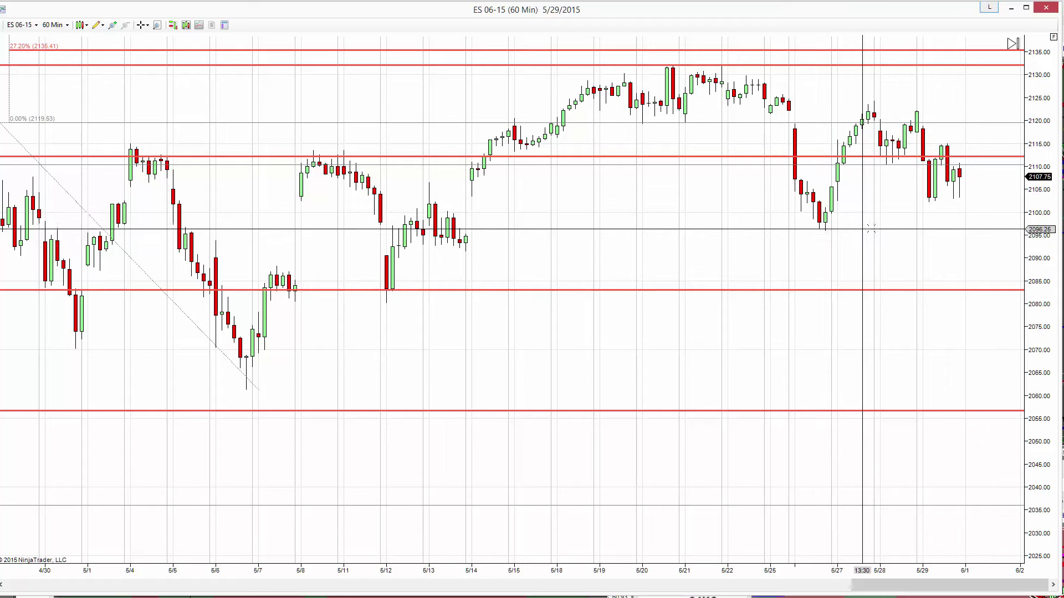
click(102, 25)
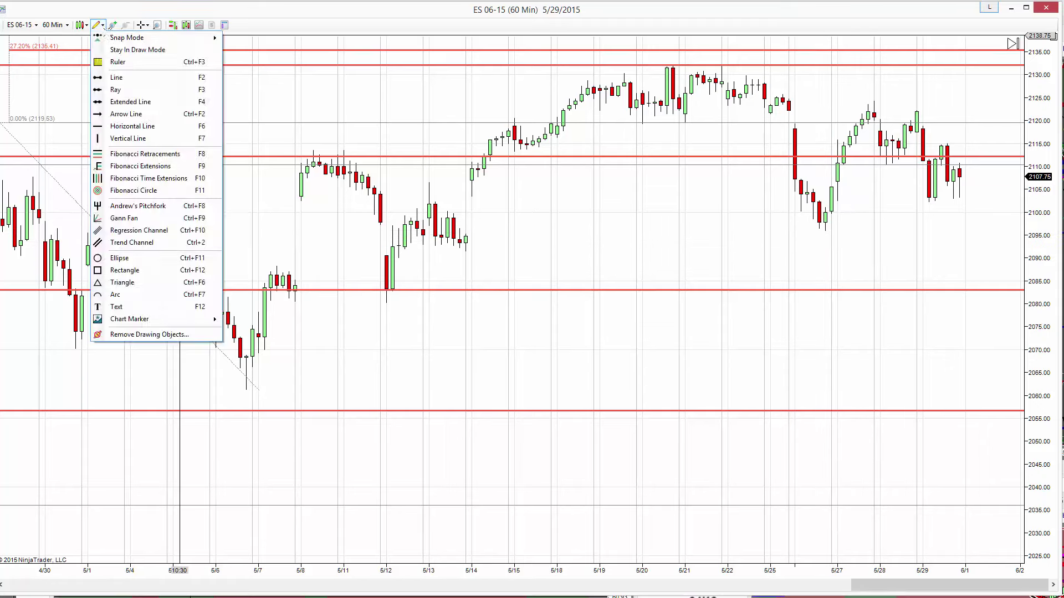
click(127, 50)
click(102, 25)
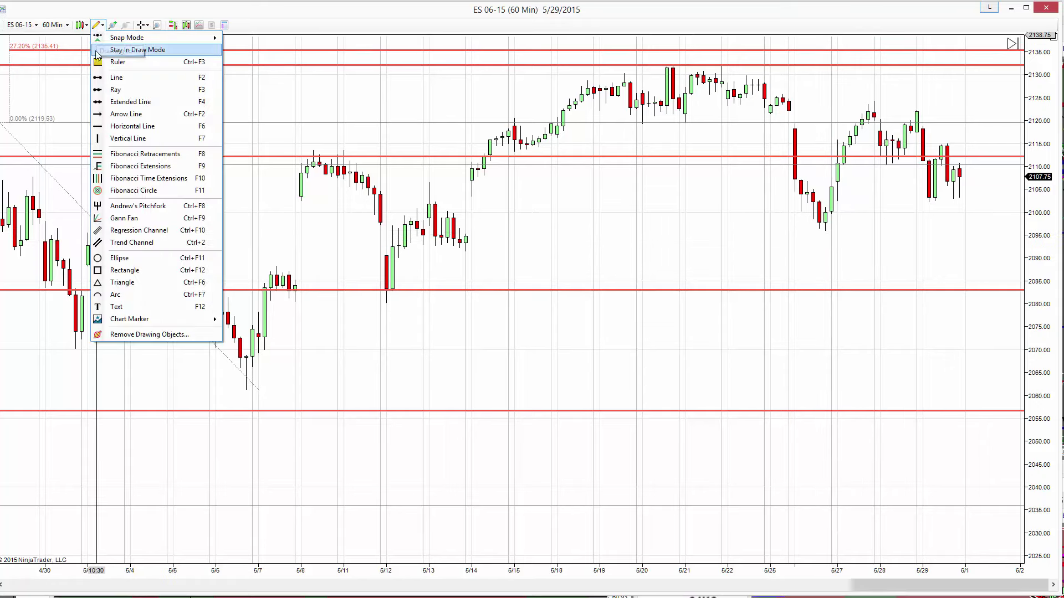
click(109, 79)
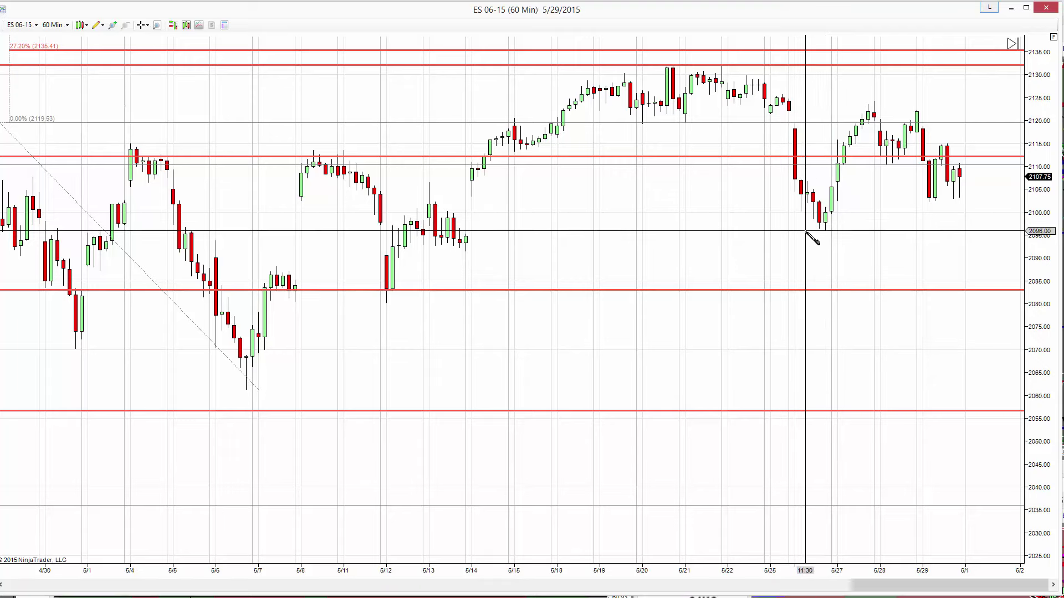
click(1020, 226)
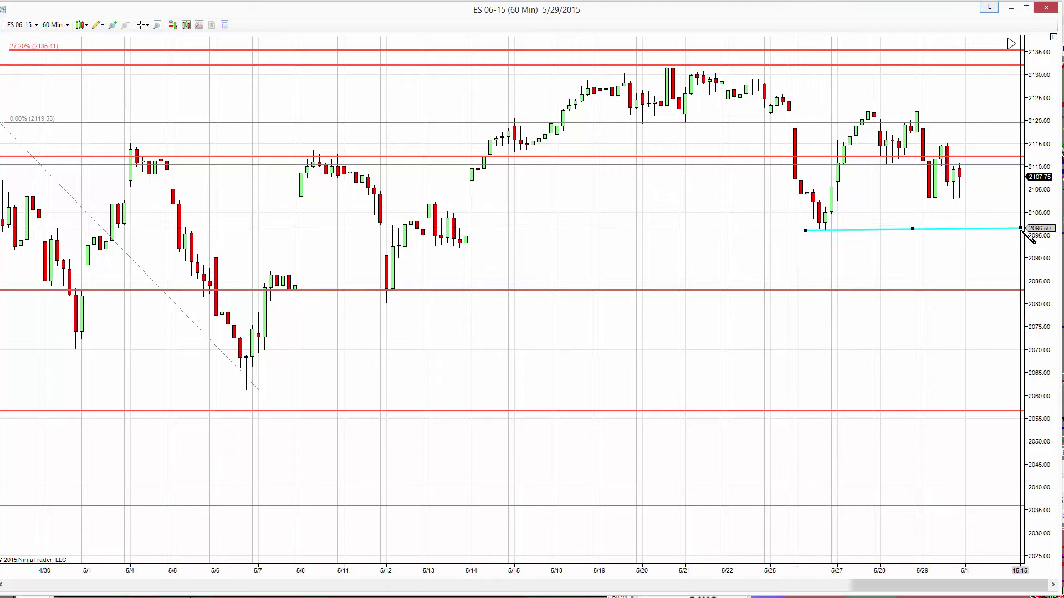
drag(1020, 237, 1016, 234)
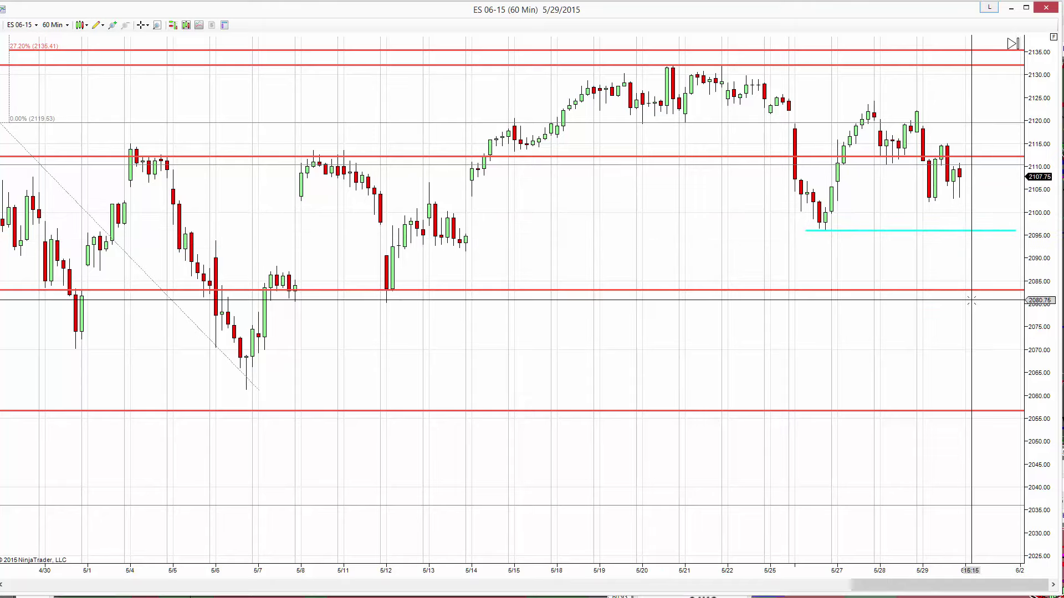
Draw a Fibonacci extension from the 5/20 high to the 5/26 low, projected from the 5/27 high at about 2124.13.
click(98, 25)
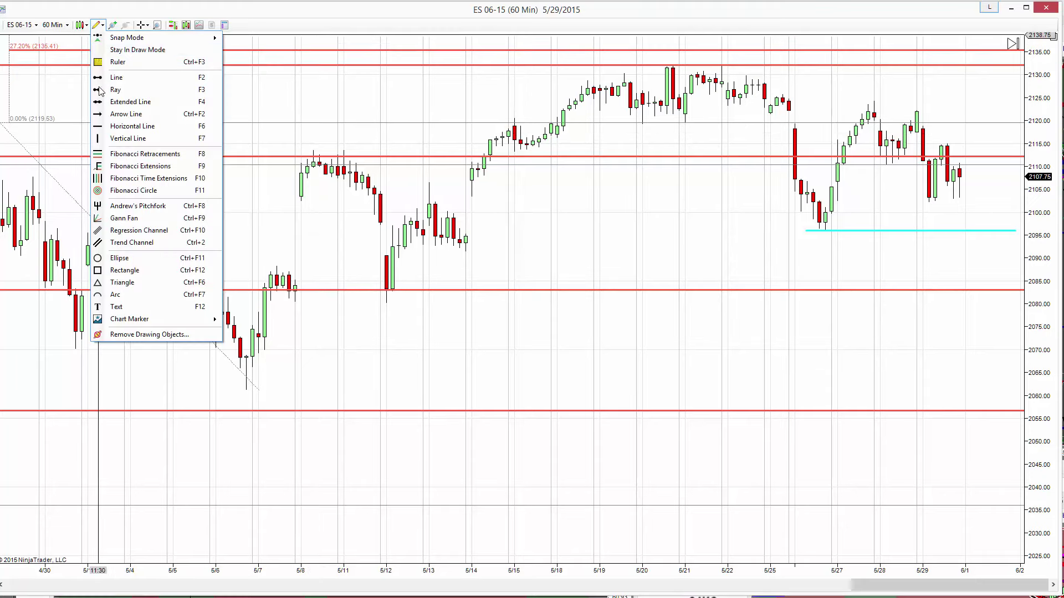
click(126, 166)
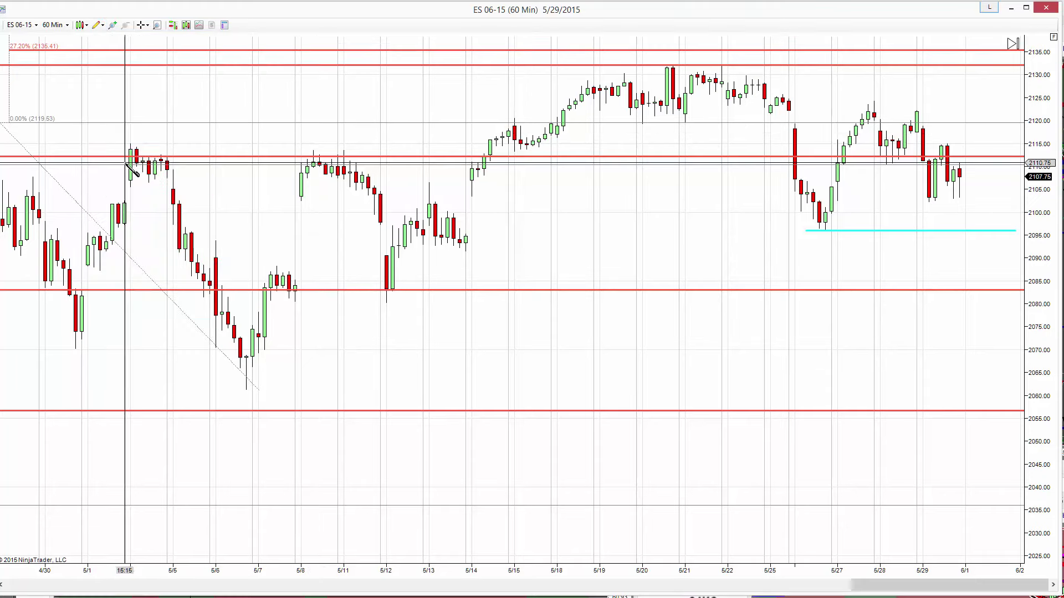
click(674, 66)
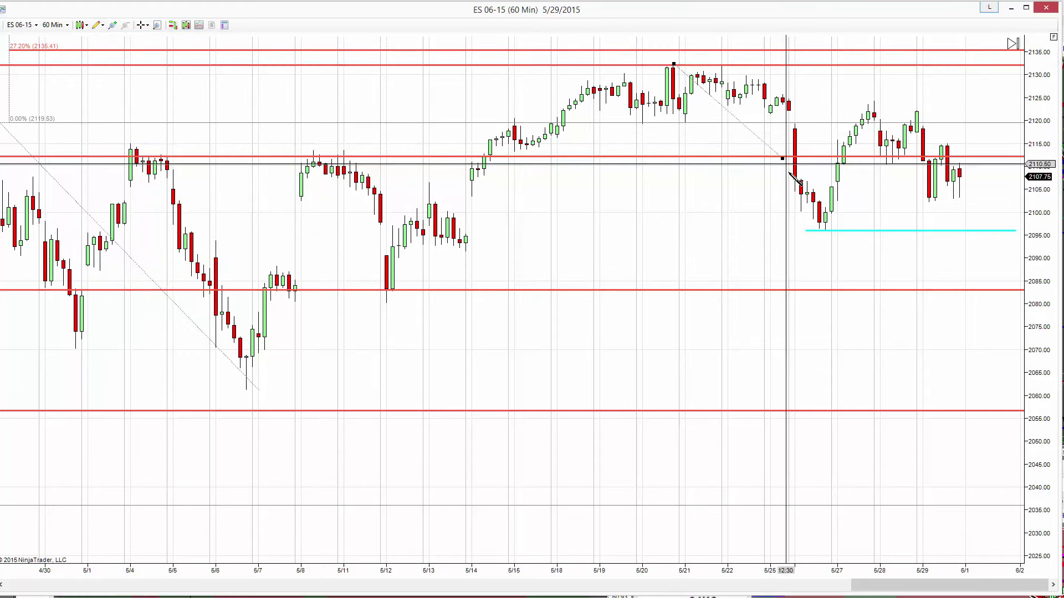
click(812, 229)
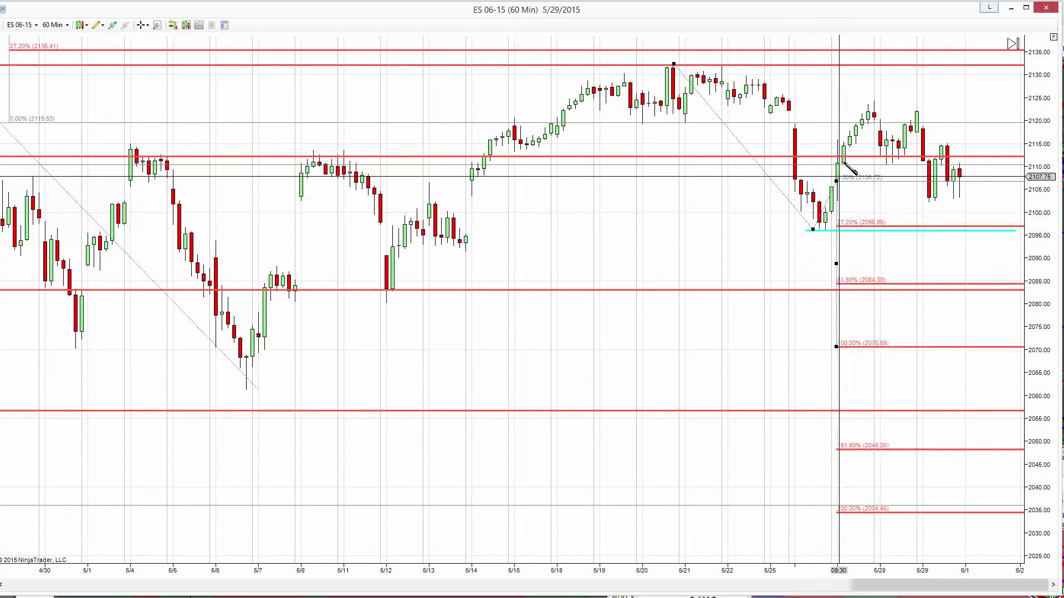
click(881, 102)
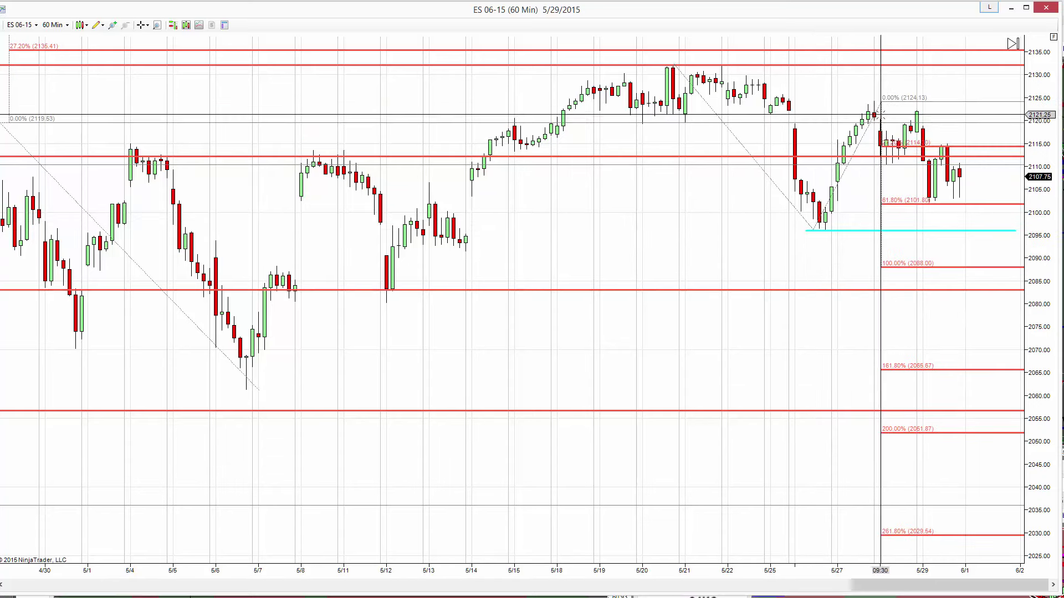
Apply the Ext-Proj. template to the new extension so it uses green 100%, 161.8%, 200% and 261.8% levels.
right_click(881, 115)
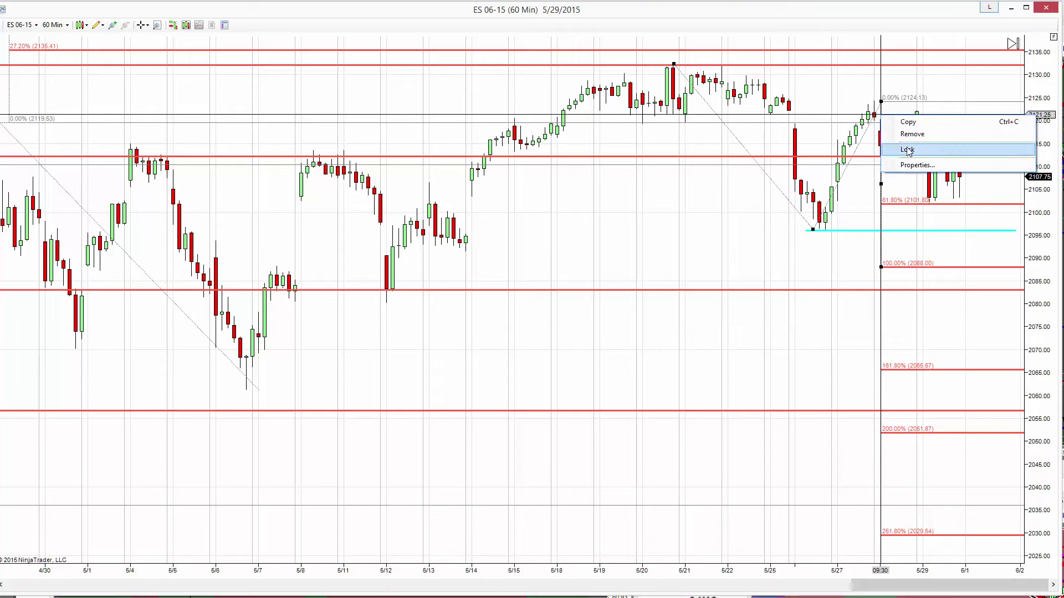
click(909, 165)
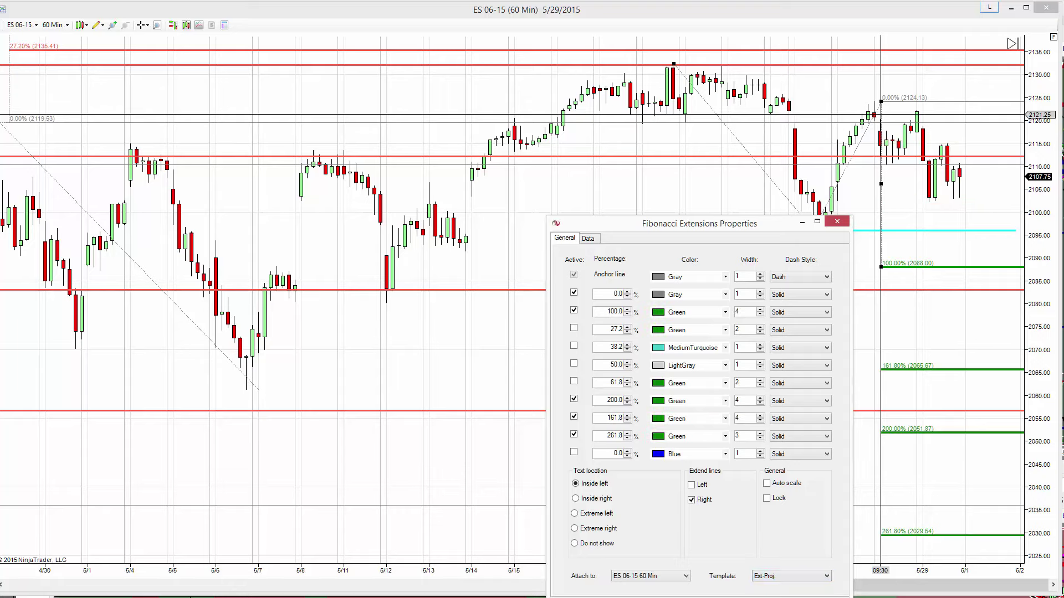
key(Return)
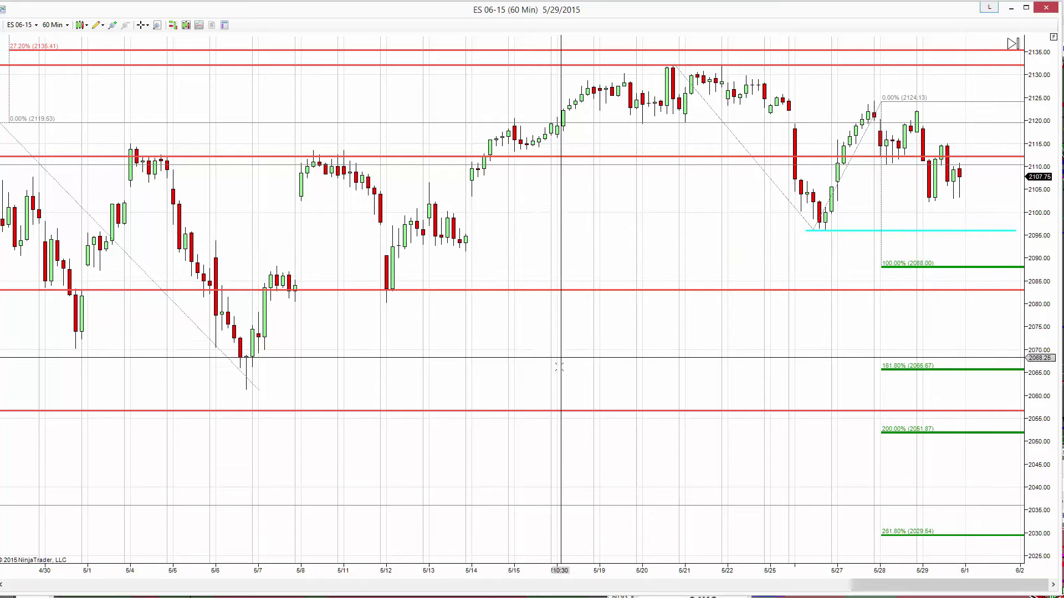
Draw a Fibonacci retracement from the 5/6 low at about 2061.40 up to the 5/21 high at about 2131.74.
drag(570, 368, 443, 337)
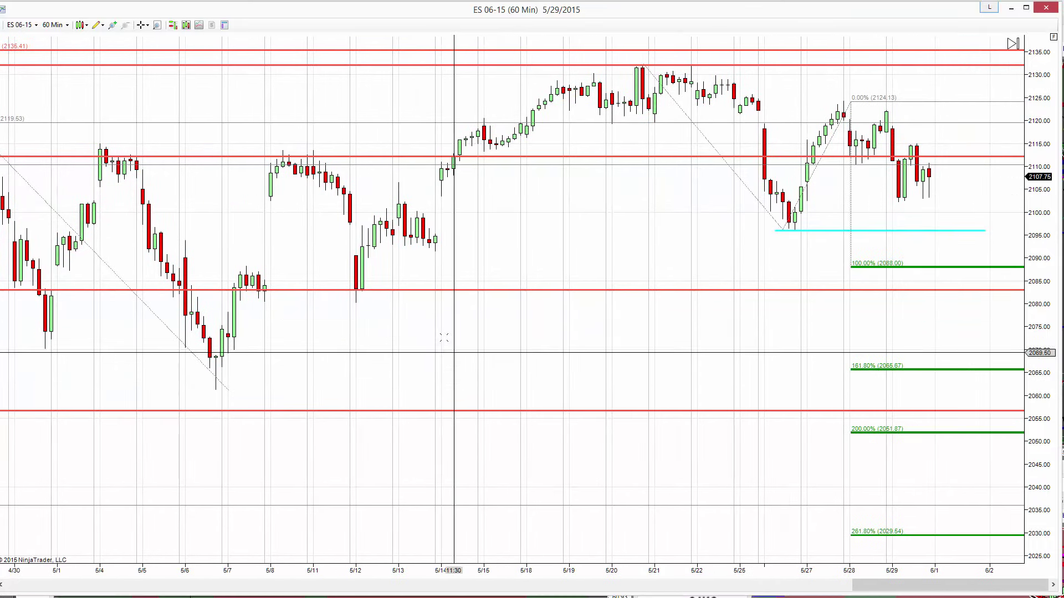
click(97, 25)
click(146, 154)
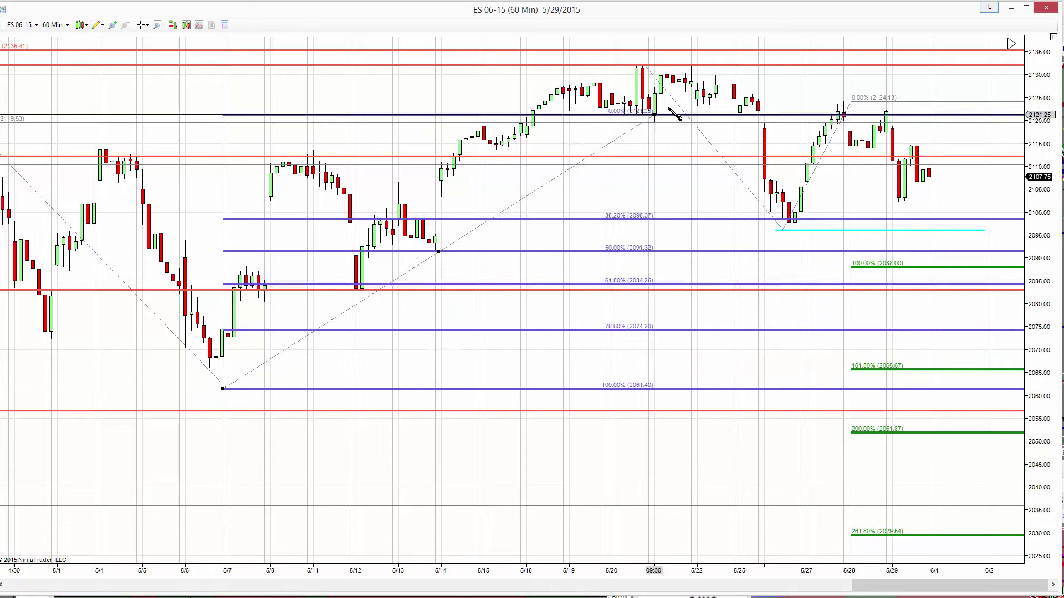
click(689, 67)
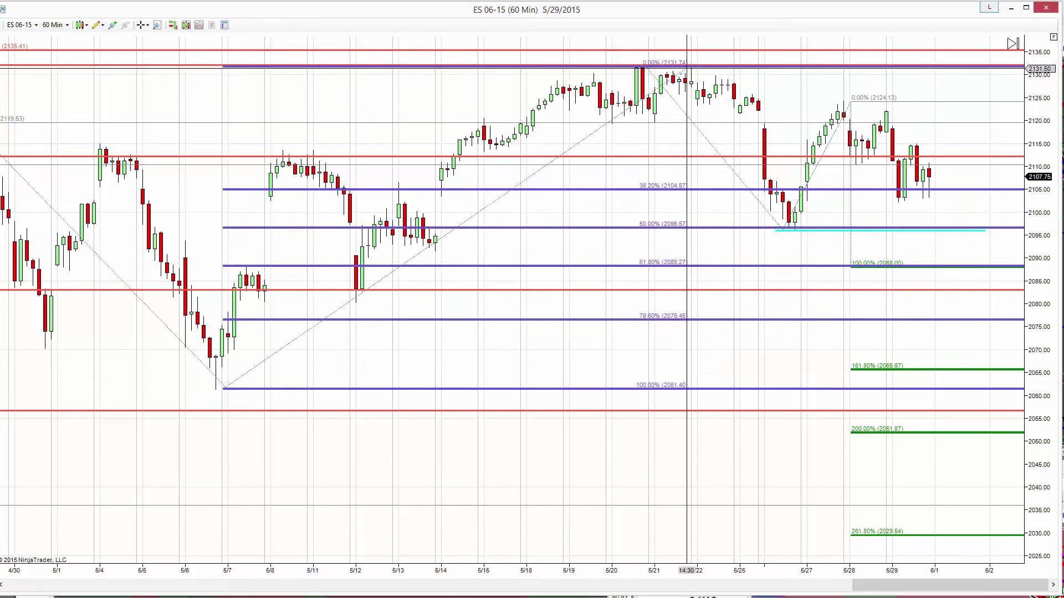
click(870, 245)
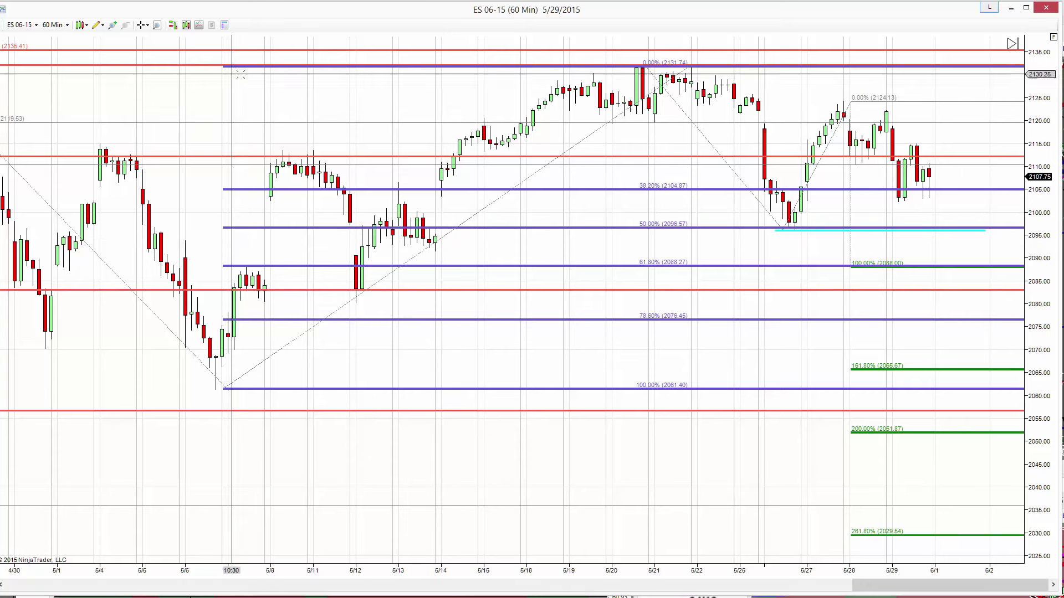
Draw a blue arrow line at about 2095 pointing back to the last 5/13 bar, just below the 50.00% retracement.
click(98, 25)
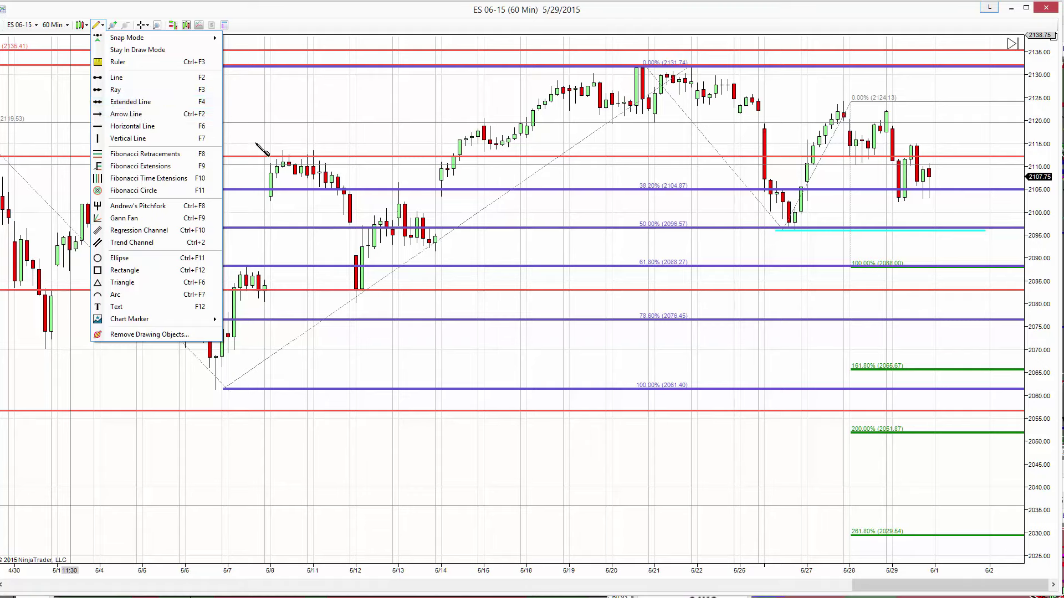
click(332, 177)
click(515, 233)
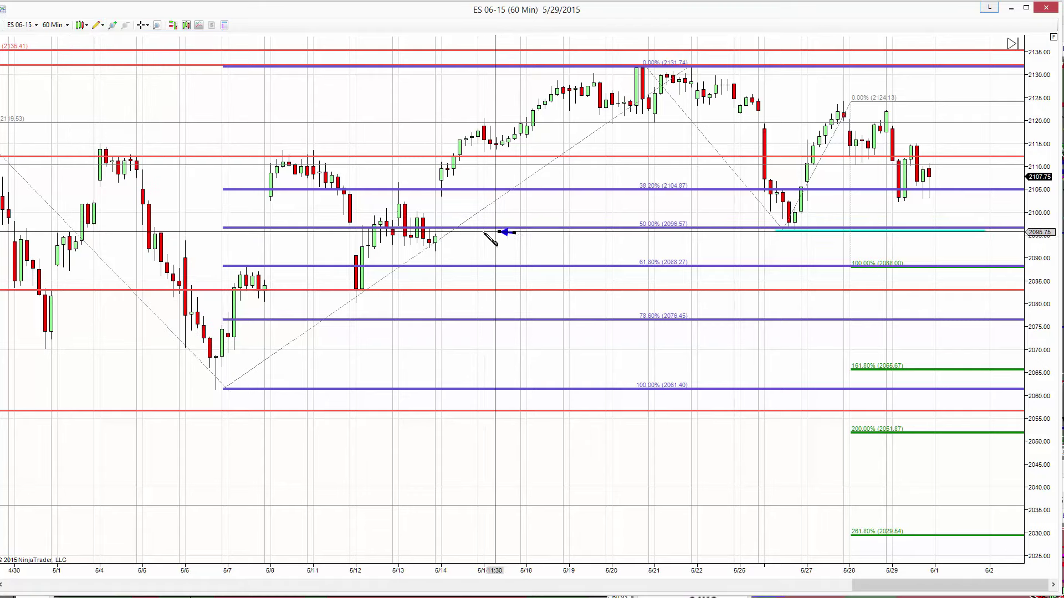
click(441, 235)
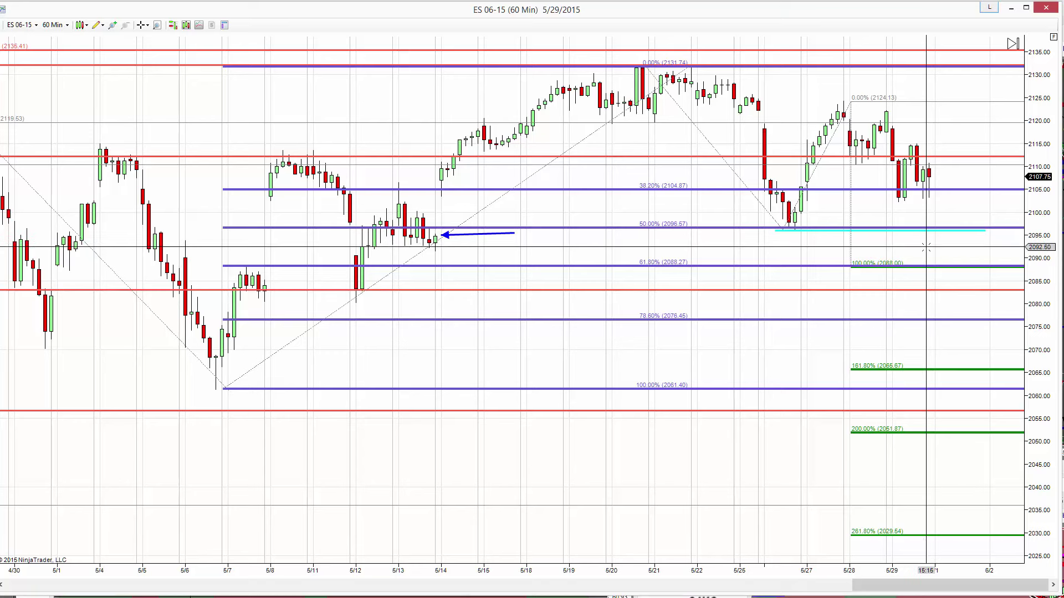
scroll(895, 251, down, 3)
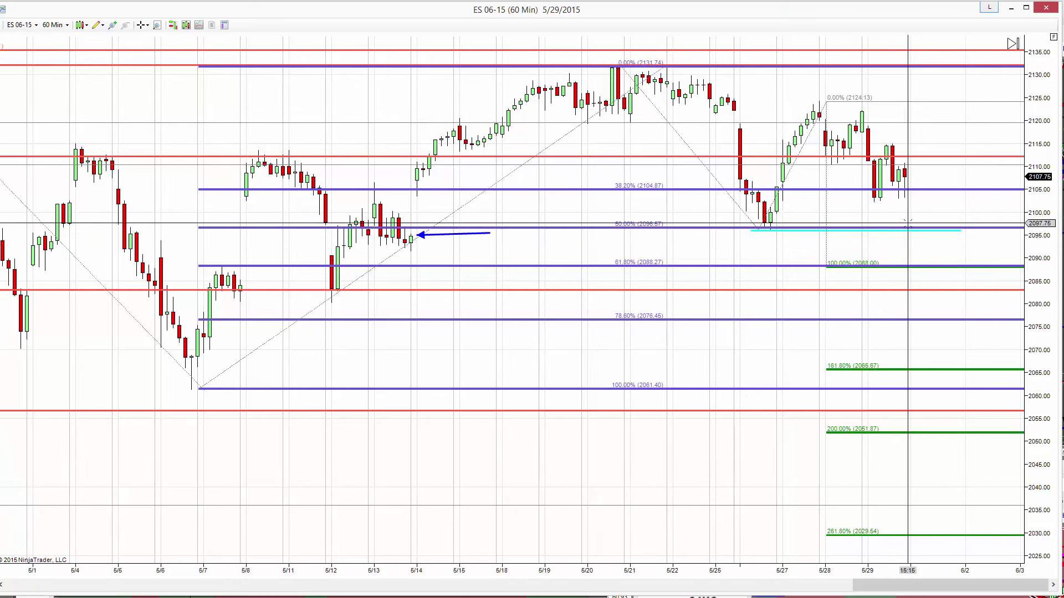